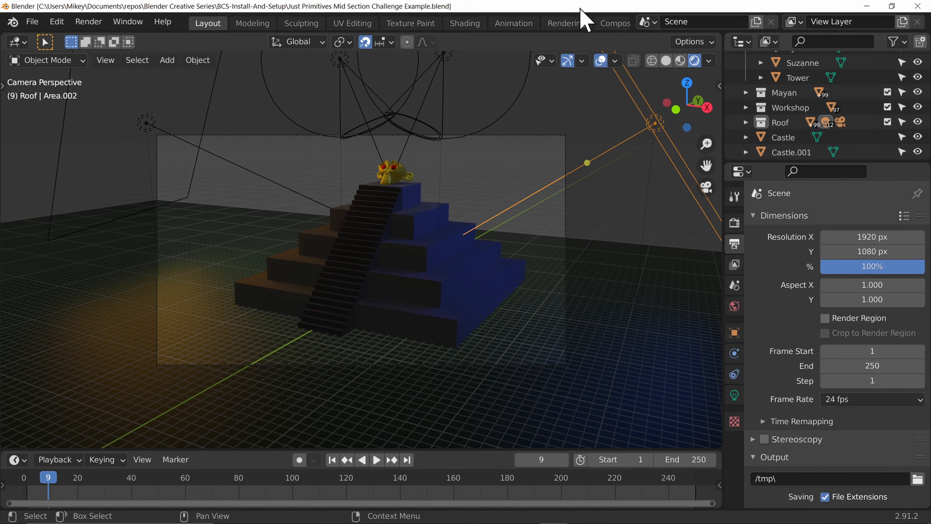
Step: Switch to the Rendering workspace and display render Slot 1
click(564, 23)
click(592, 42)
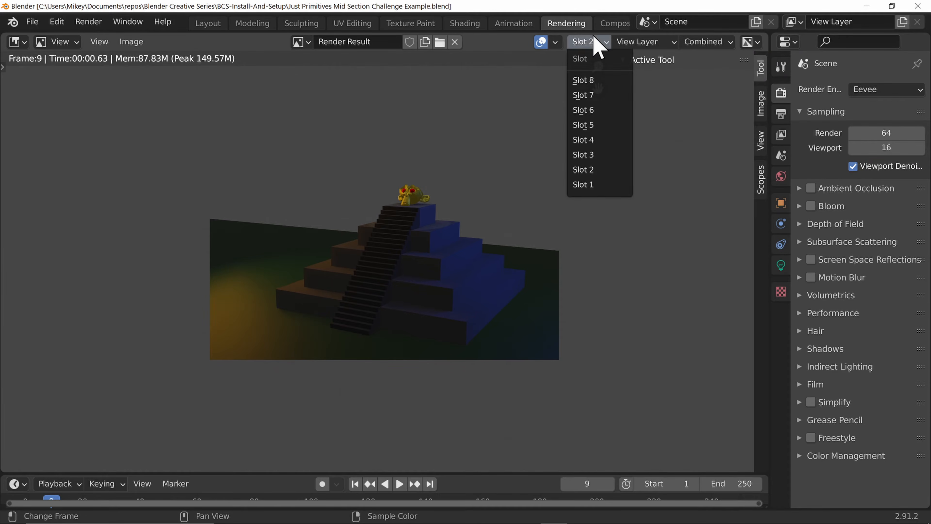
click(588, 42)
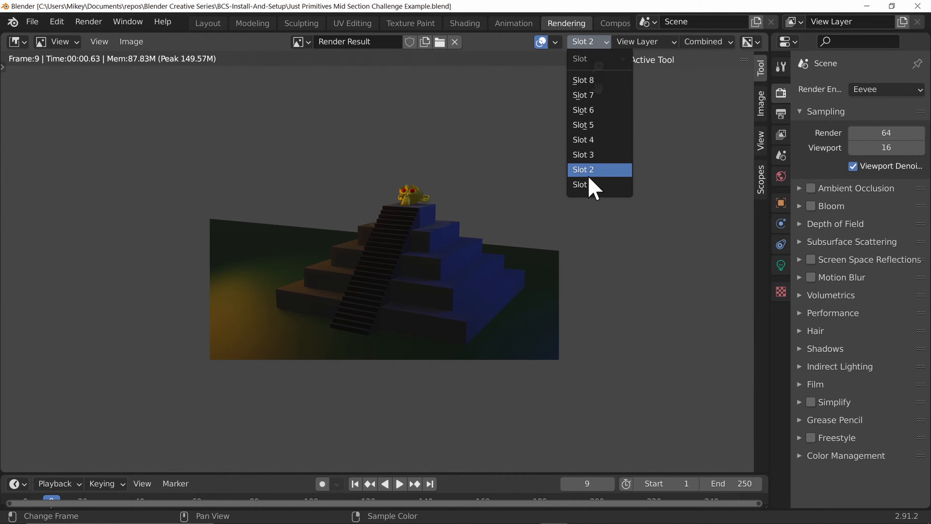
click(605, 185)
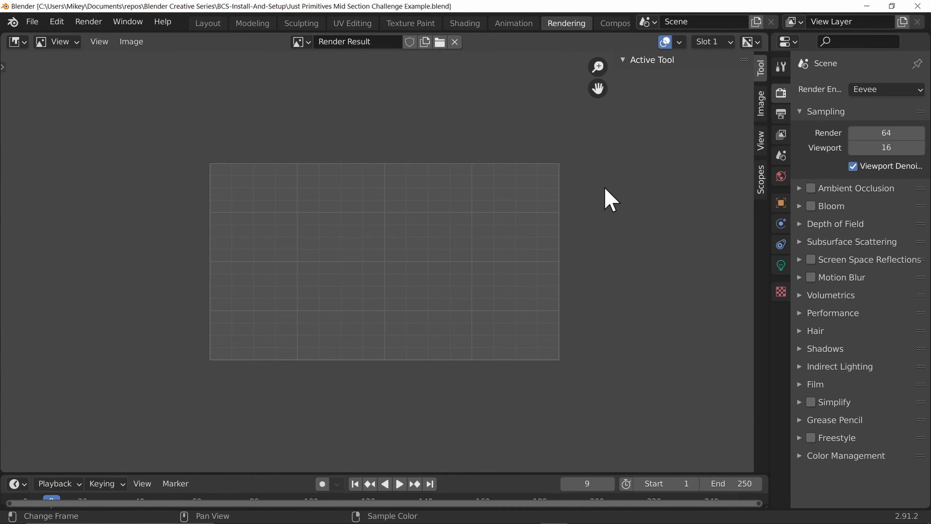
Step: Render the scene, set the current frame to 1, and render again into Slot 1
key(F12)
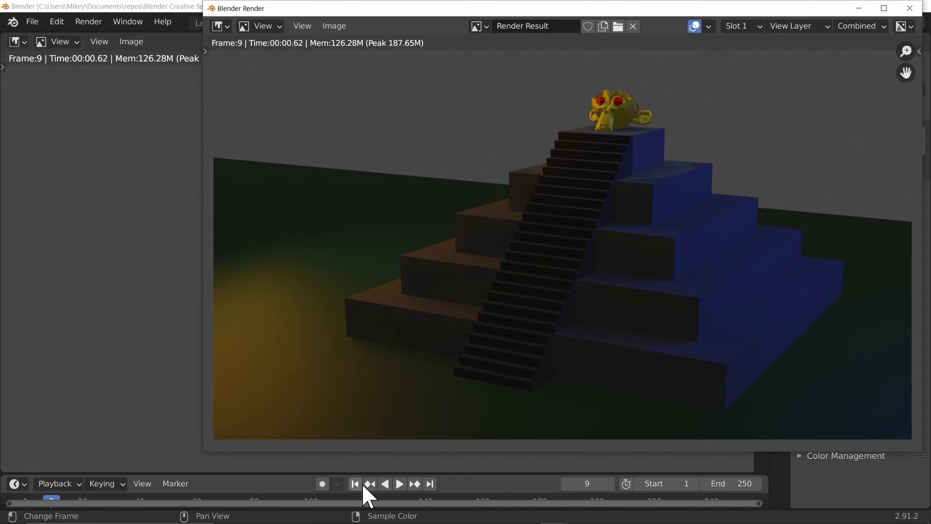
click(567, 484)
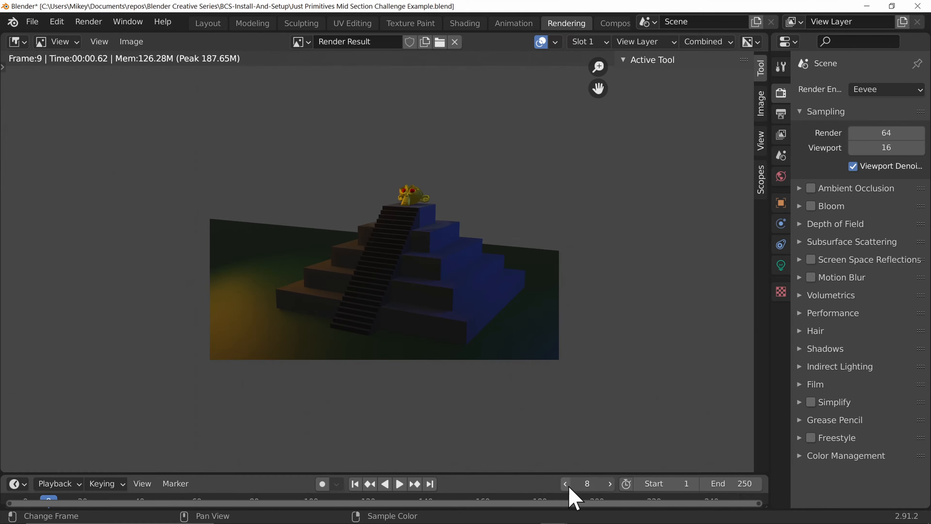
click(565, 484)
click(565, 484)
click(565, 484)
click(565, 484)
click(566, 484)
click(565, 484)
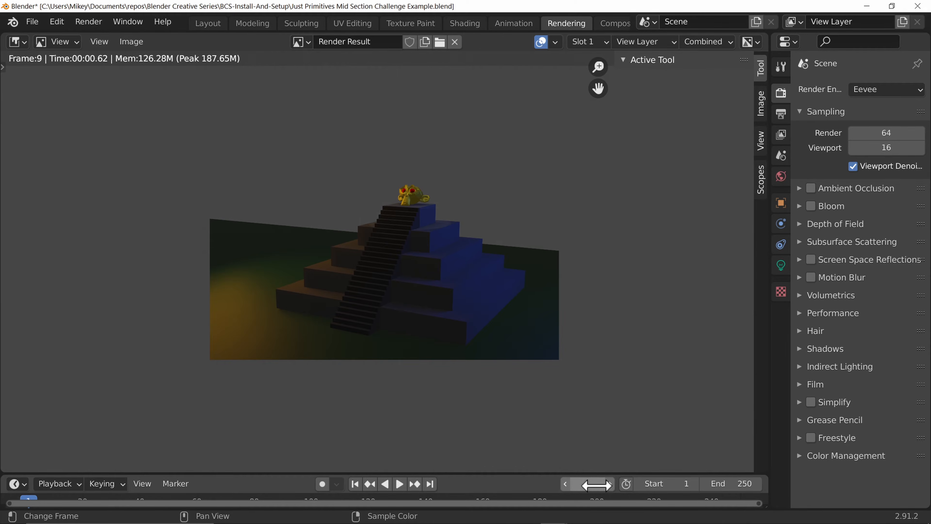
key(F12)
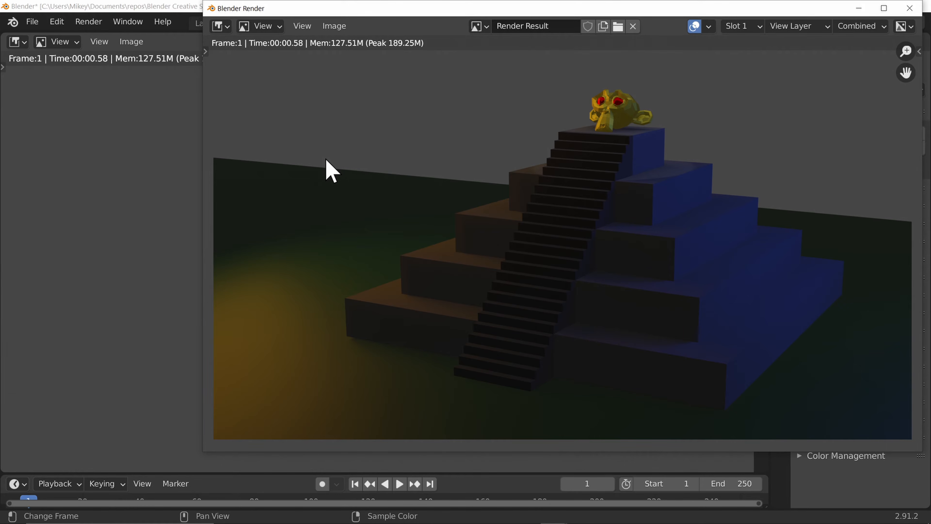
Step: Re-render the frame and close the render window
key(F12)
key(F12)
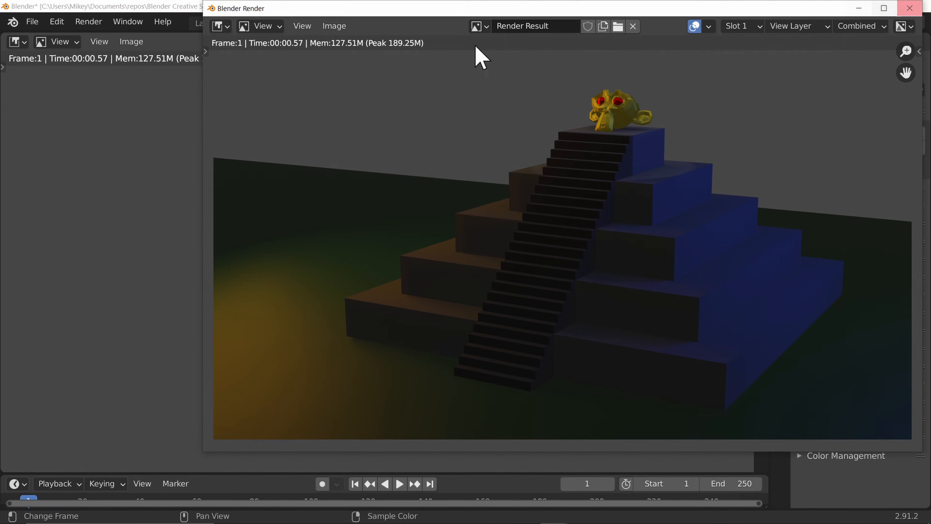
click(910, 8)
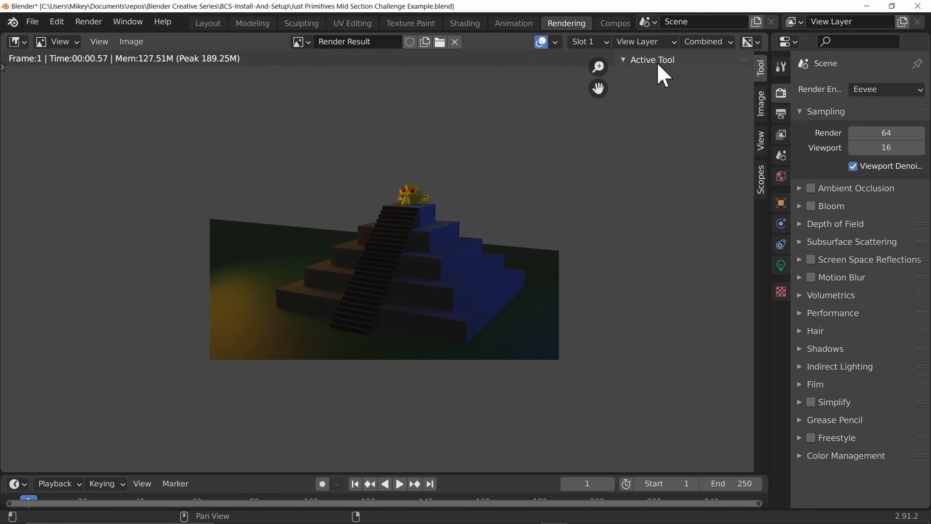
Step: Return to the Layout workspace and open the Render properties
click(207, 22)
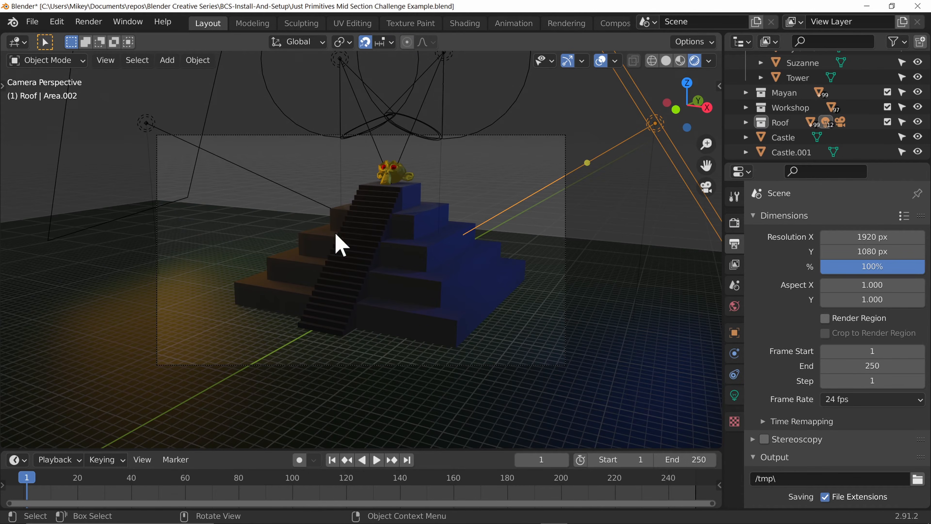
click(738, 223)
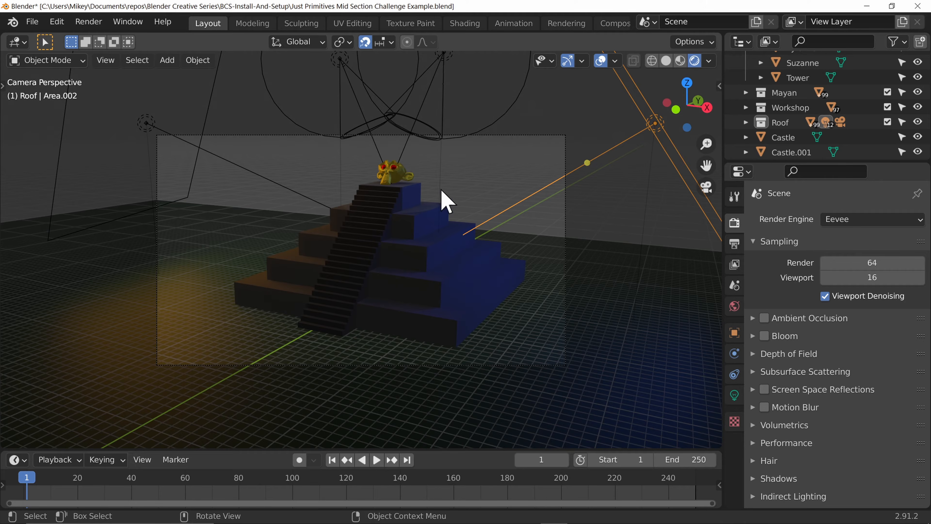
Step: Fly the camera view forward to a close-up of the monkey head on top of the pyramid
key(shift+grave)
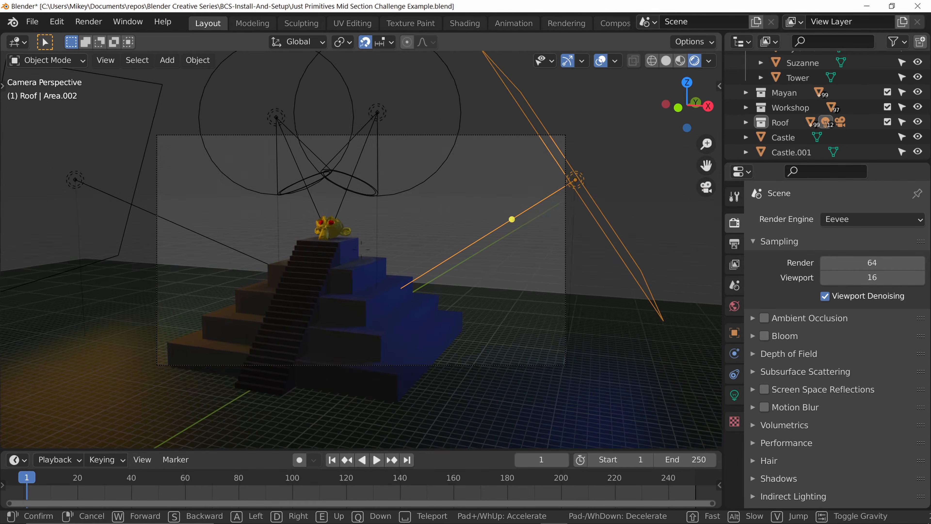
key(w)
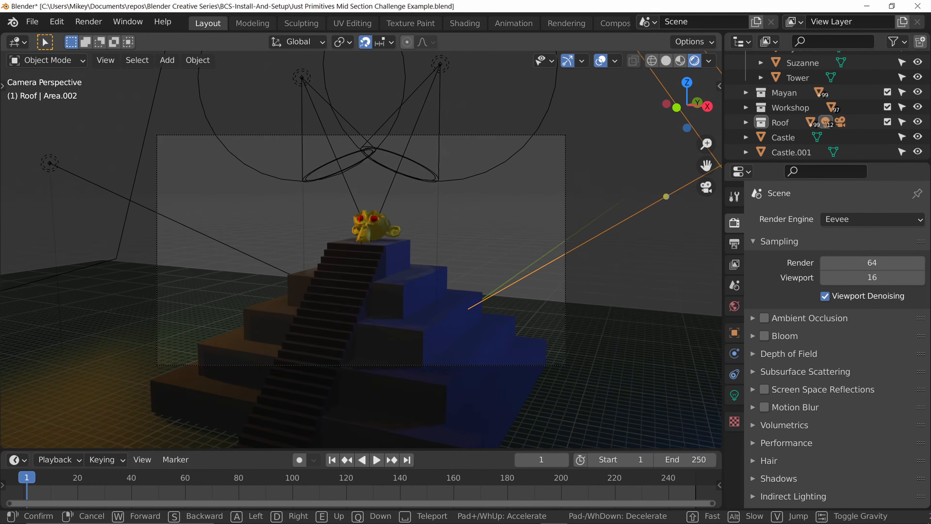
key(w)
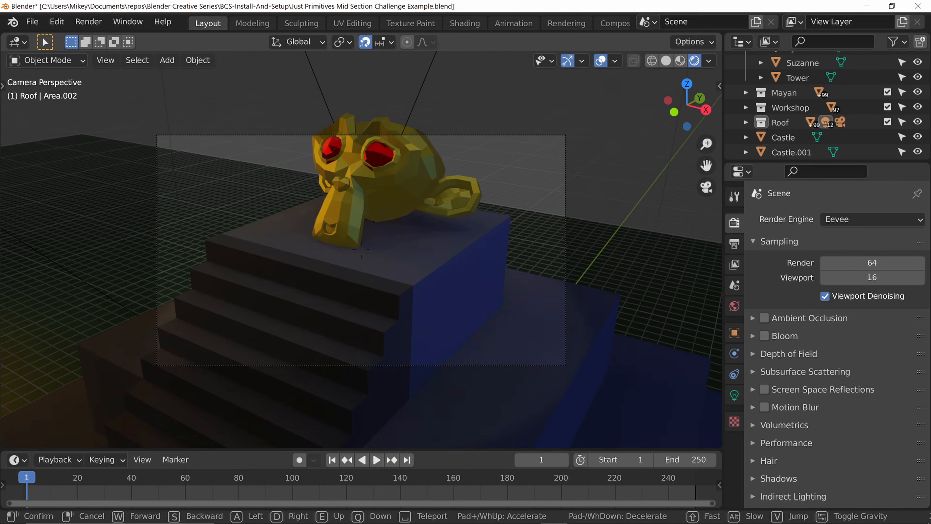
key(w)
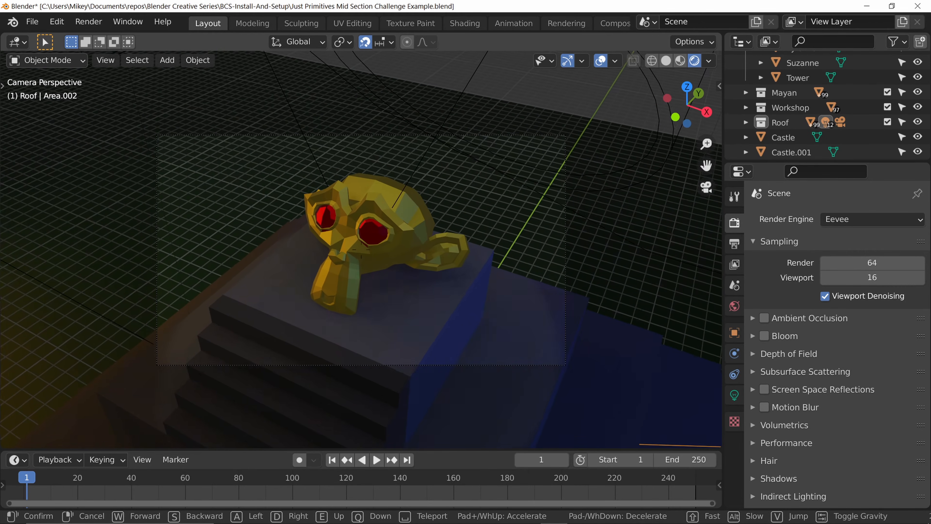
click(364, 260)
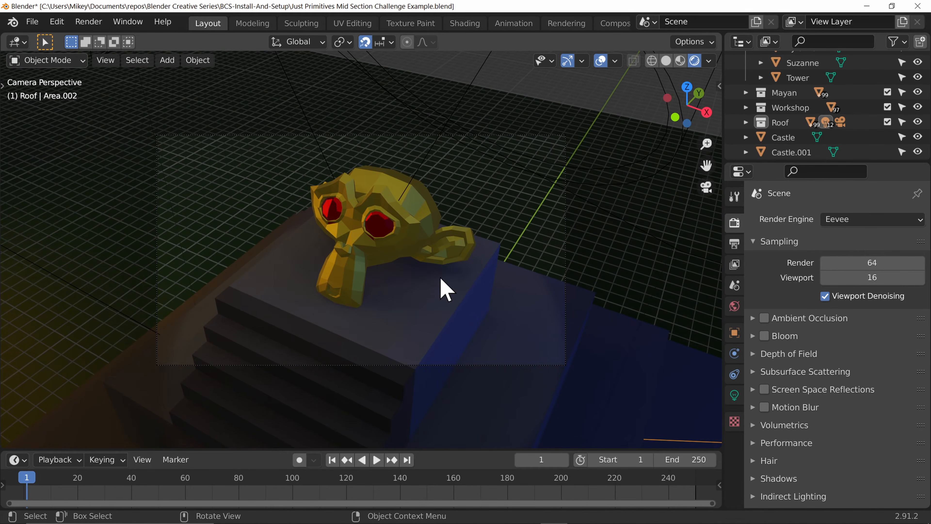
Step: Render the close-up camera view repeatedly and compare it with the render stored in Slot 2
key(F12)
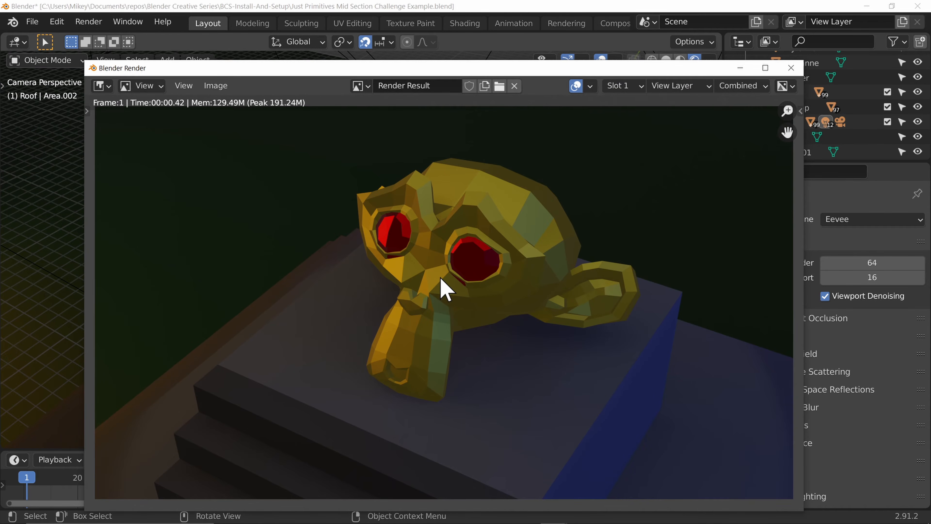
key(F12)
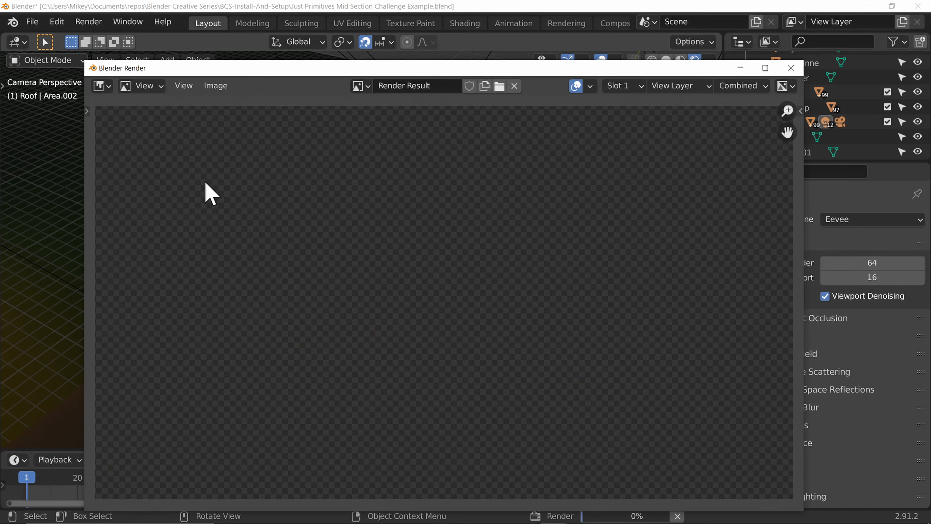
key(F12)
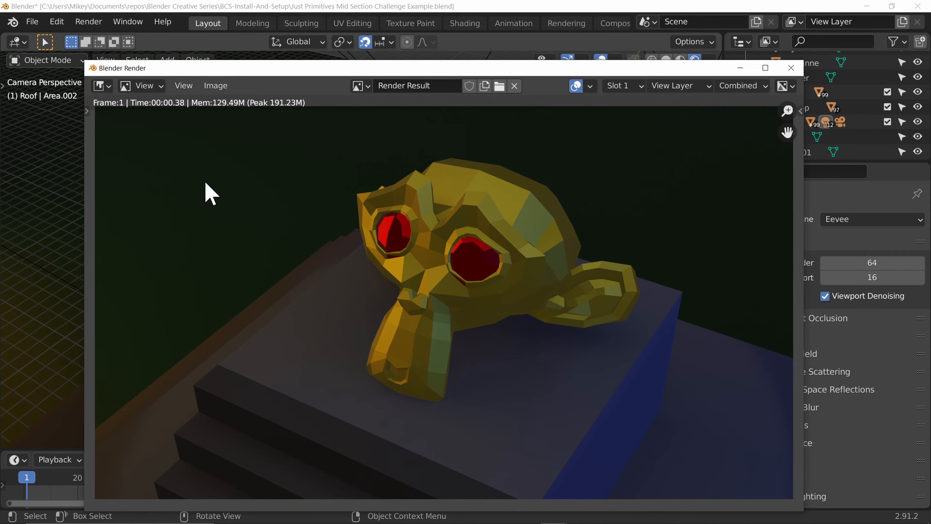
key(F12)
key(F12)
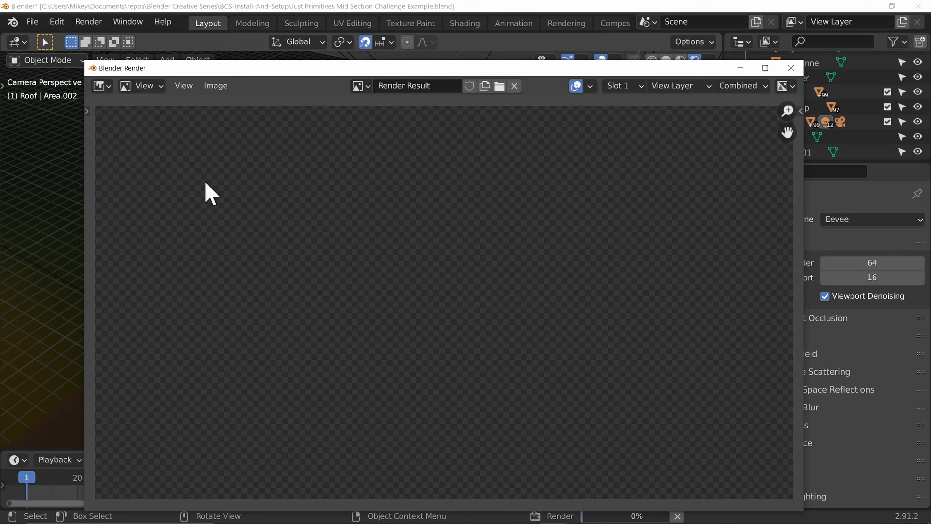
key(F12)
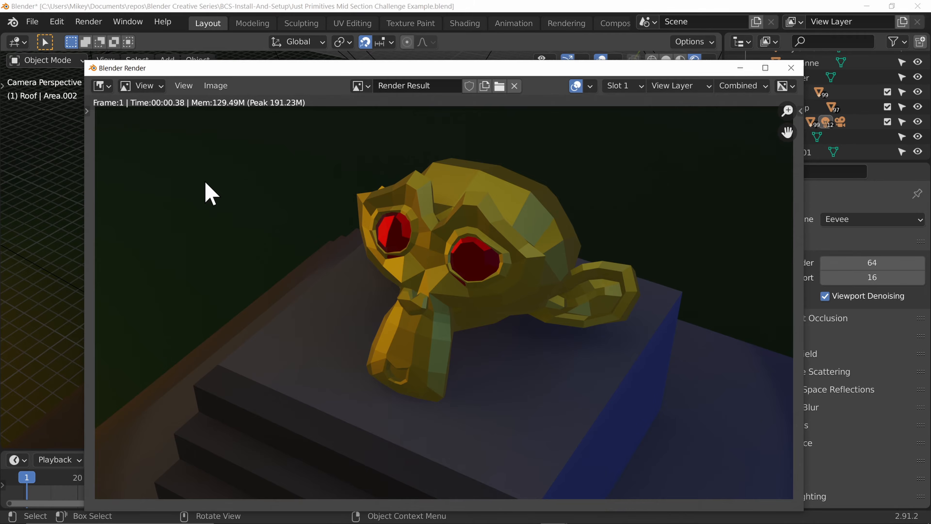
key(F12)
click(637, 88)
click(653, 217)
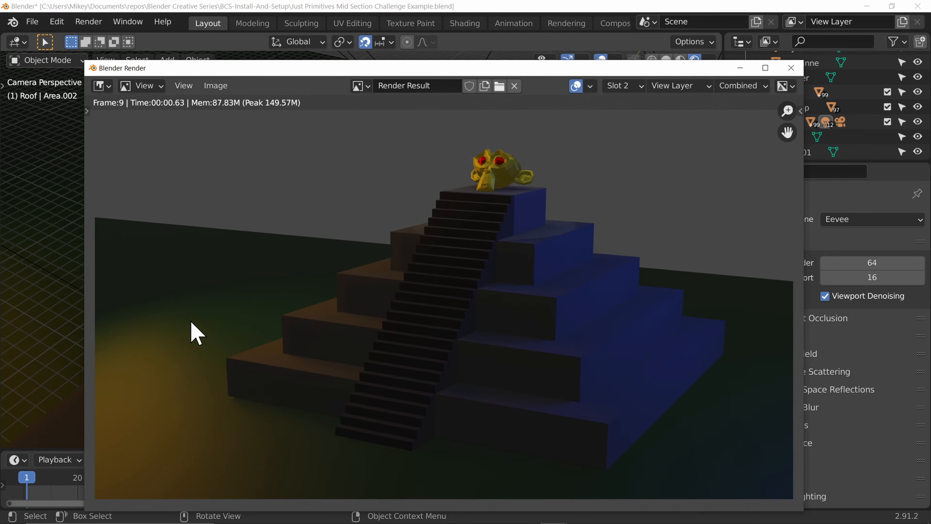
Step: Switch the render engine to Workbench
click(864, 241)
click(861, 219)
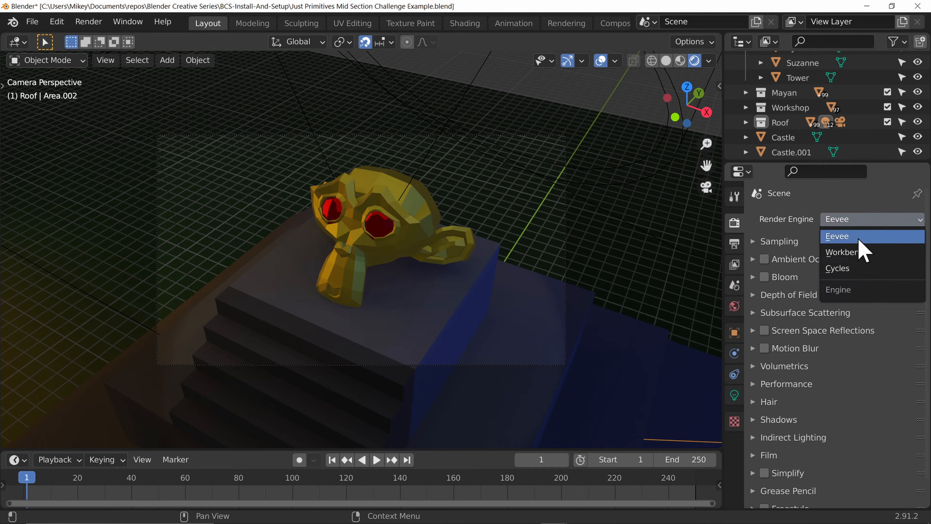
click(866, 253)
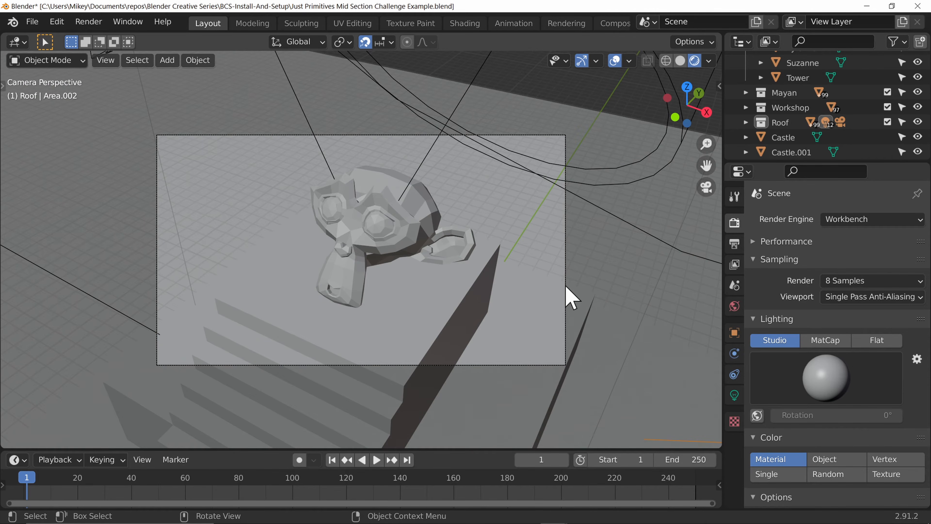
Step: Render the close-up view with Workbench and close the render window
key(F12)
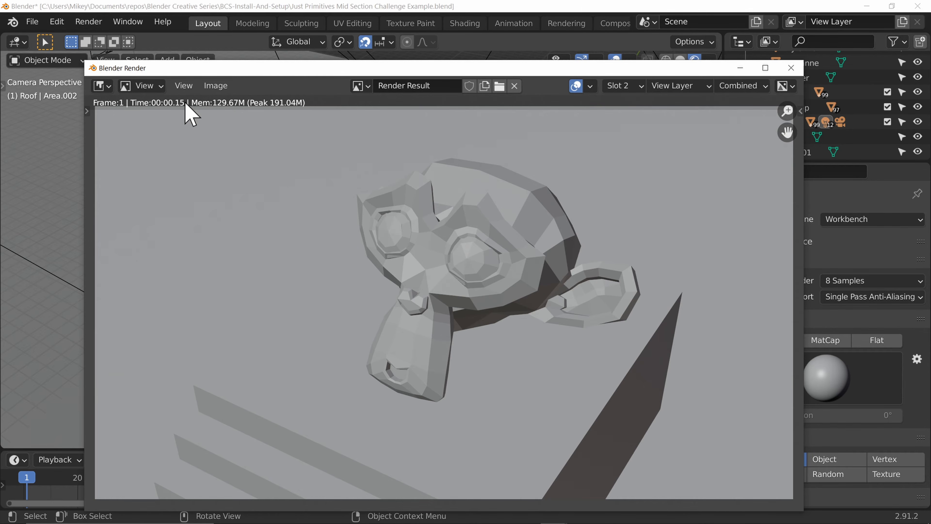
key(Escape)
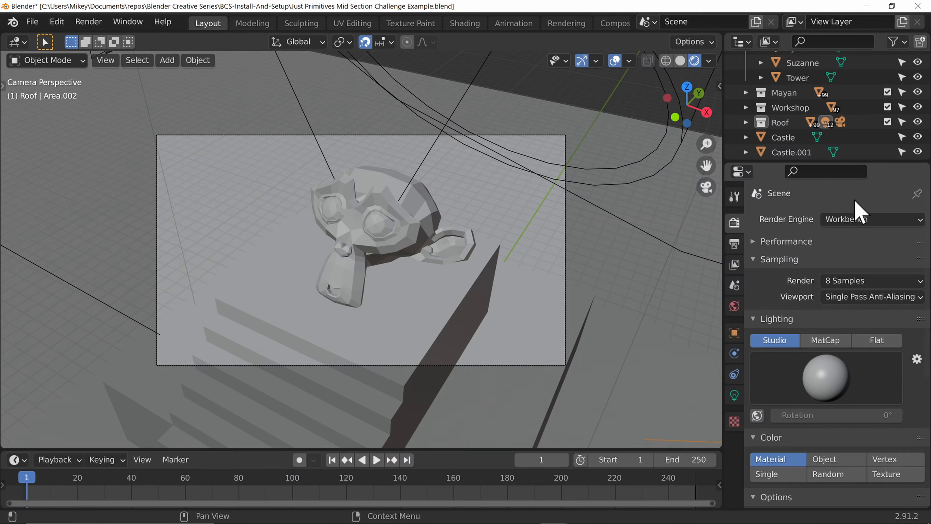
Step: Switch the render engine to Cycles and render the frame
click(873, 219)
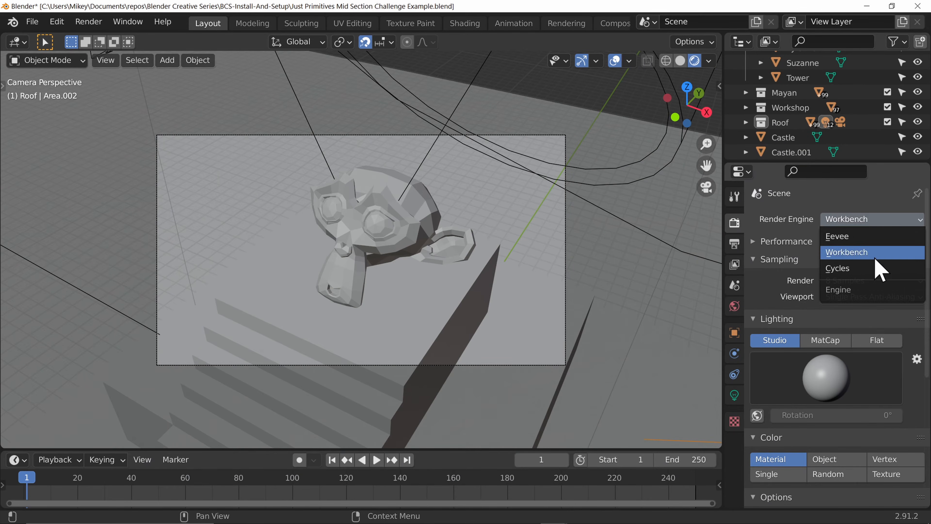
click(875, 265)
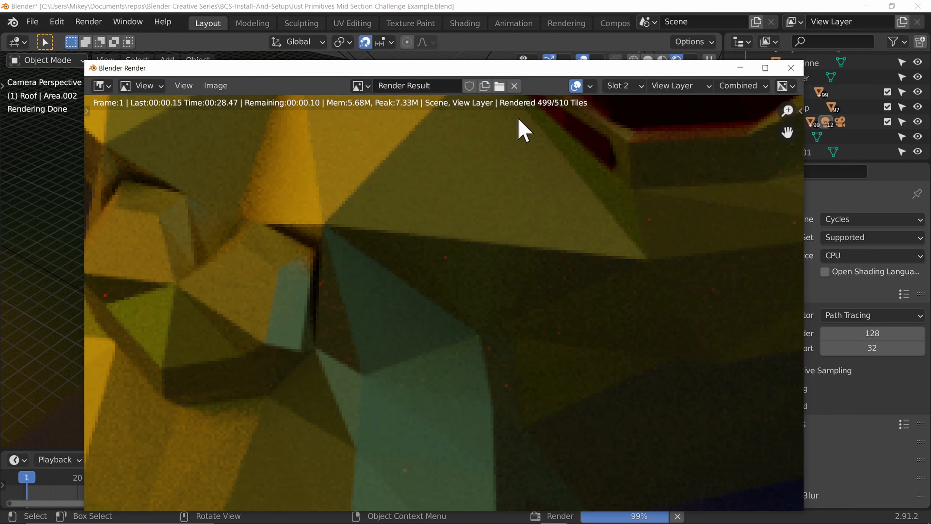
Step: Compare the Cycles render with the other render slots in a maximized render window
click(623, 86)
click(629, 216)
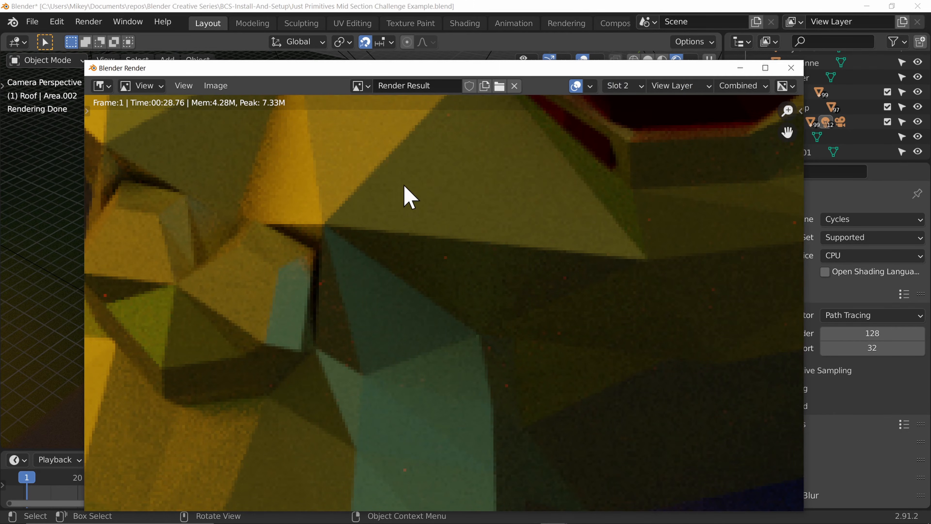
click(624, 86)
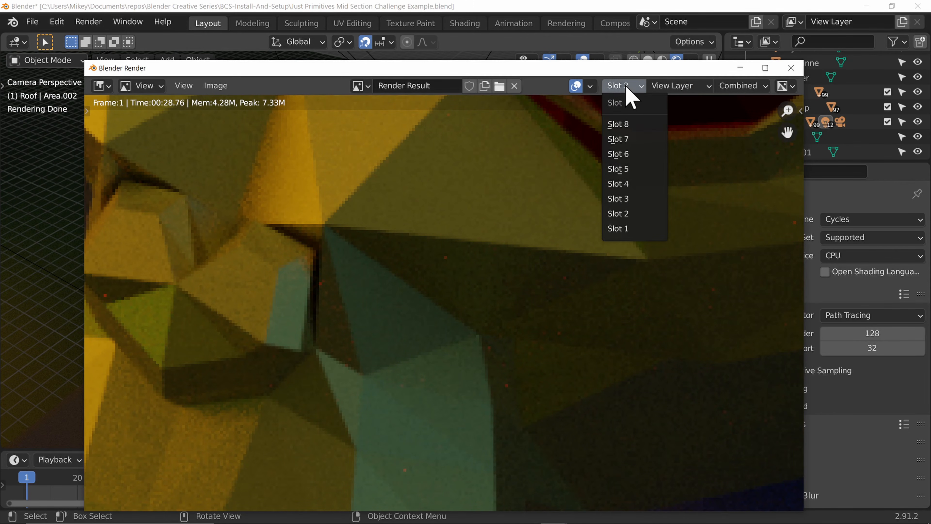
click(639, 215)
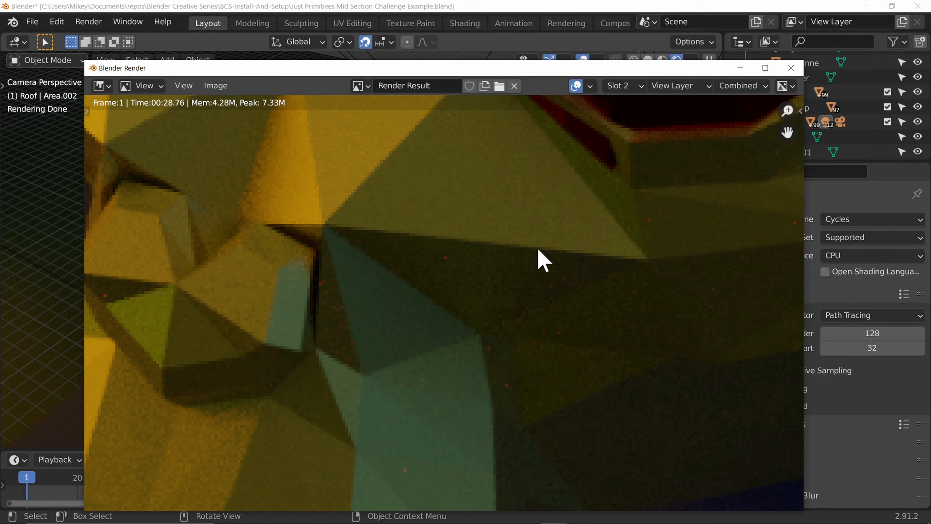
scroll(514, 254, down, 10)
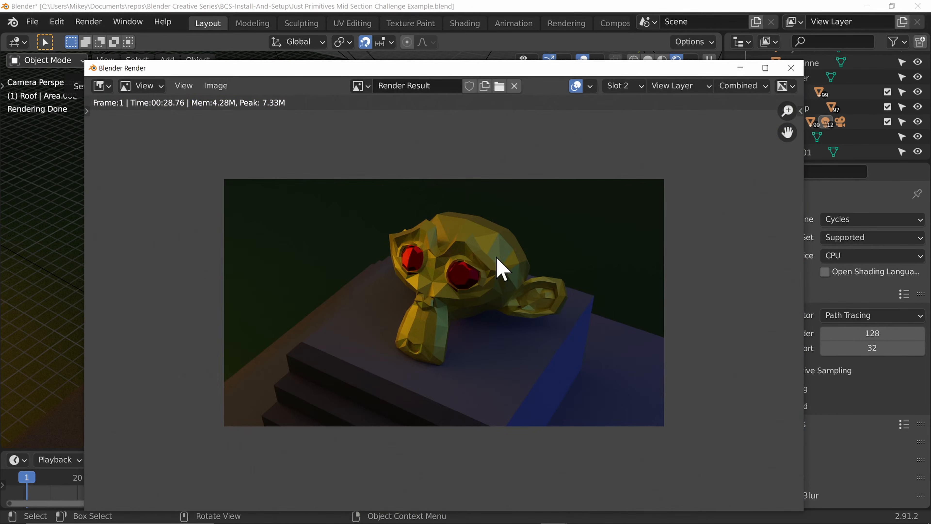
scroll(561, 312, up, 3)
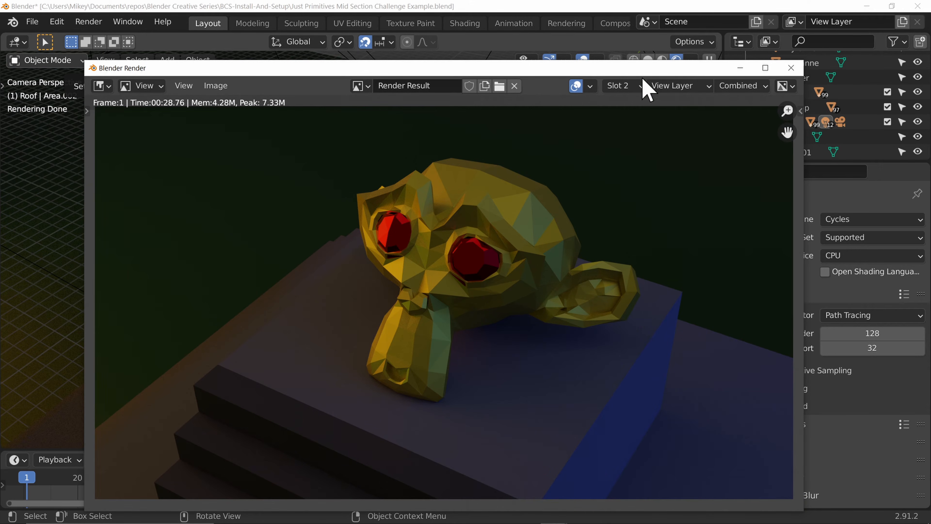
click(765, 67)
key(alt+j)
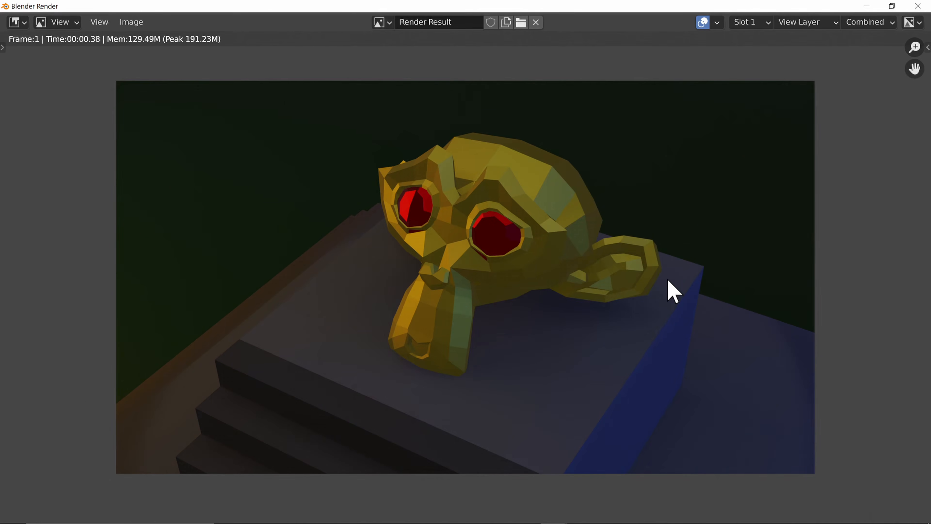
Step: Flip between render slots 1 and 2 to compare the Eevee and Cycles renders of the close-up
key(j)
key(alt+j)
key(j)
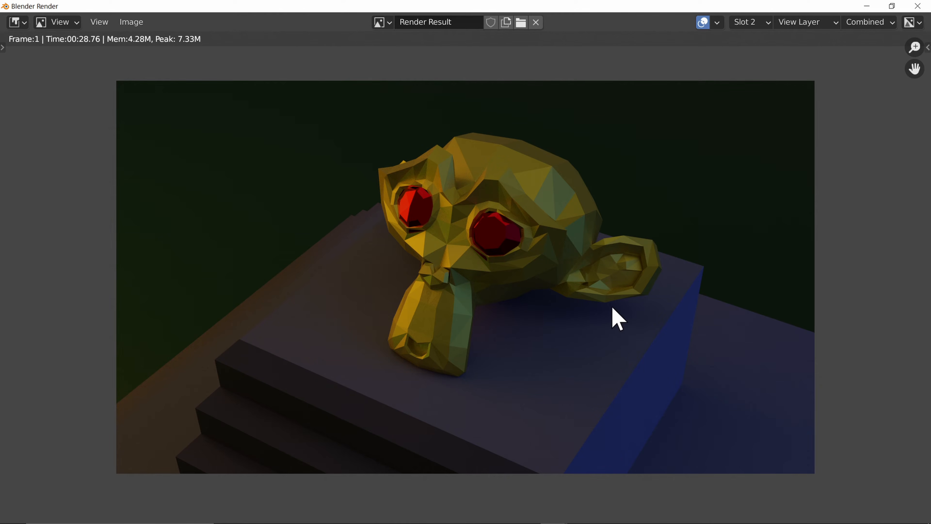
key(j)
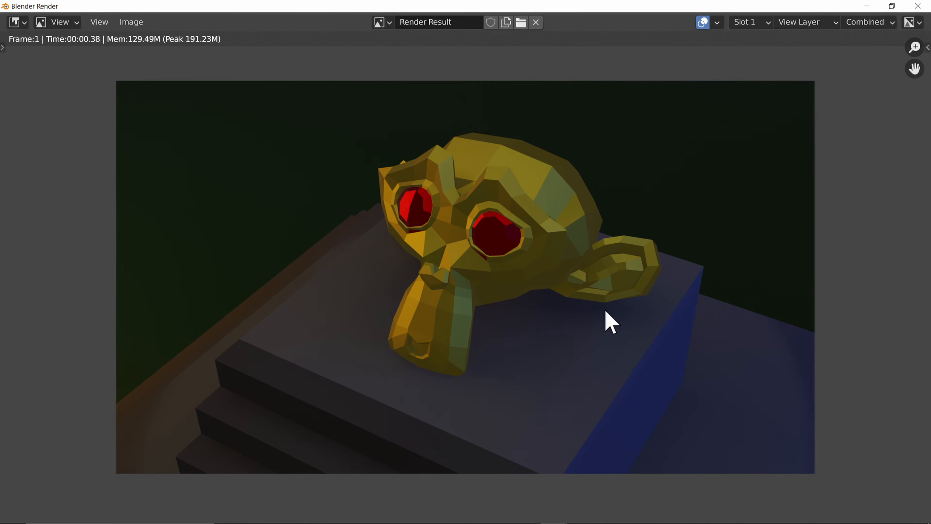
key(j)
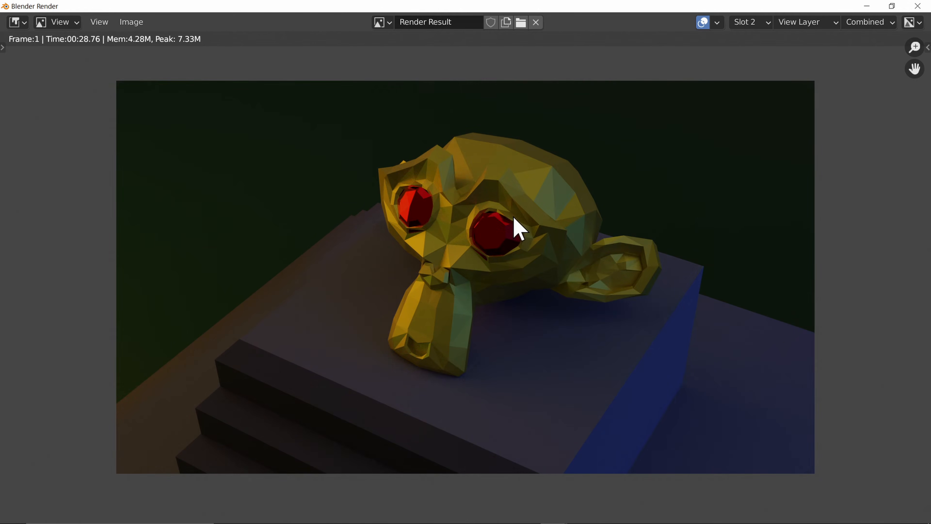
key(j)
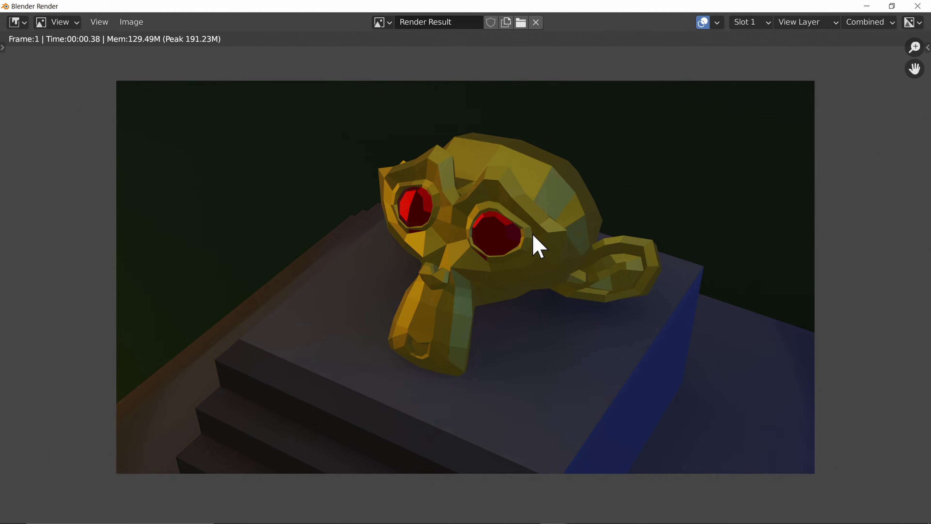
key(j)
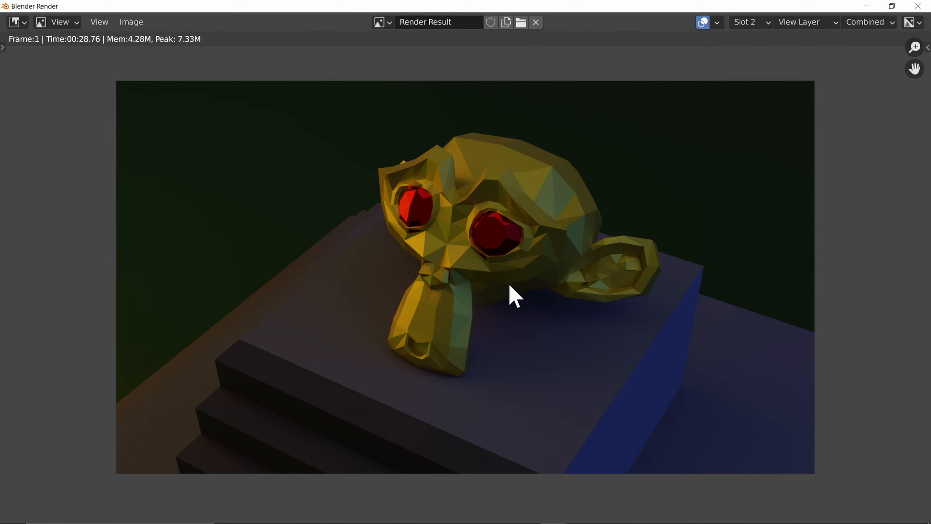
key(j)
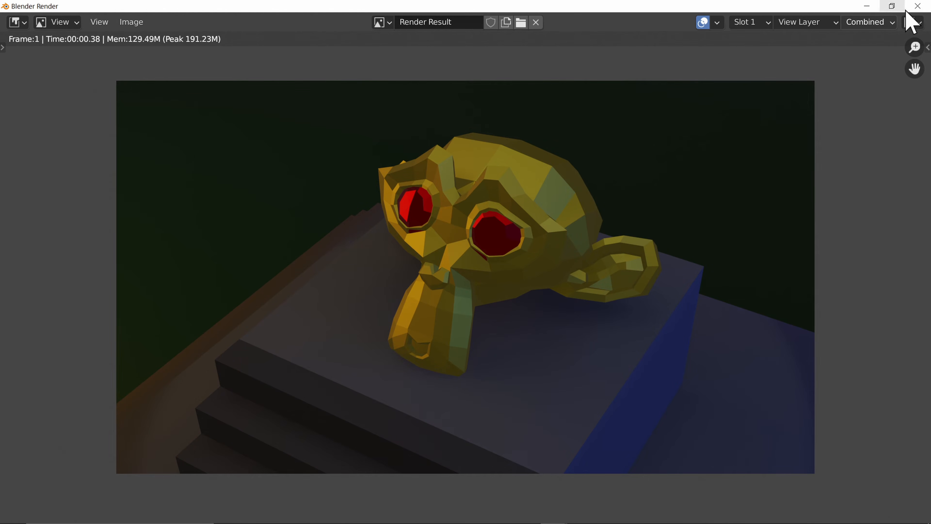
key(j)
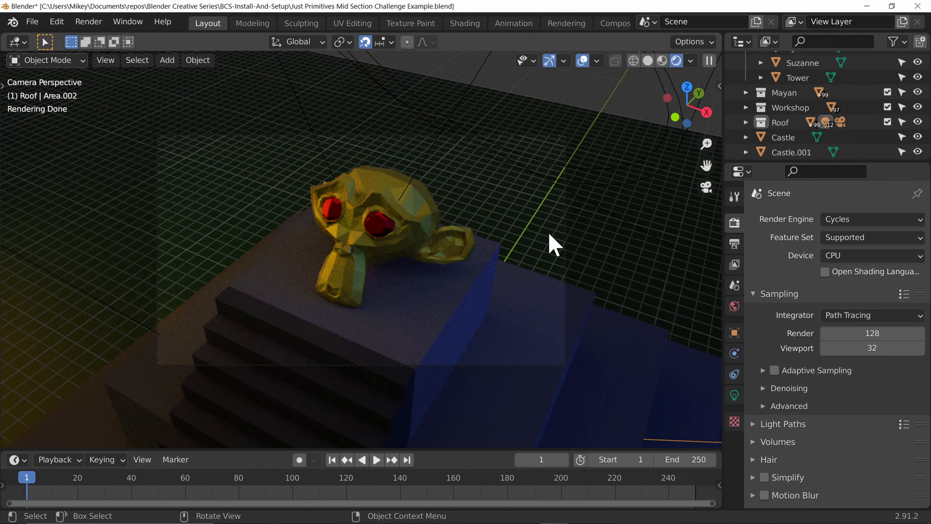
Step: Switch the render engine back to Eevee and expand its Sampling settings
click(868, 219)
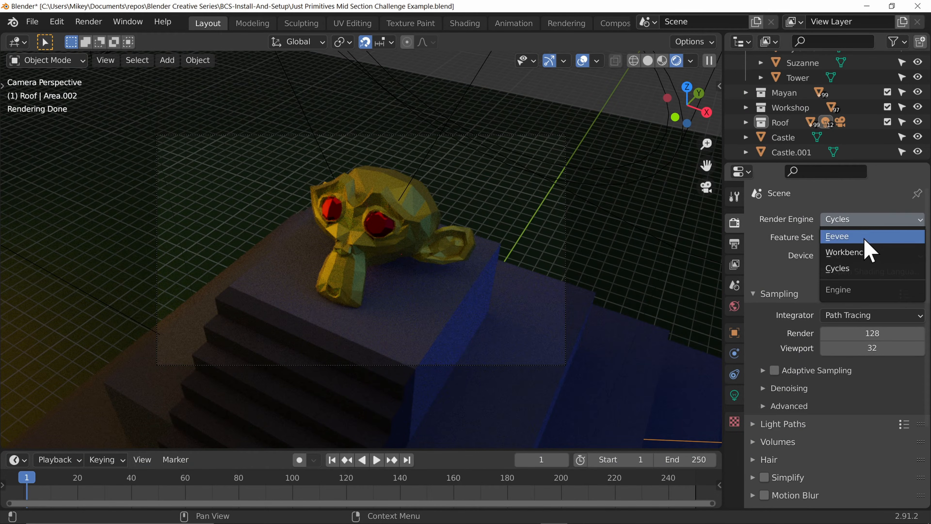
click(864, 238)
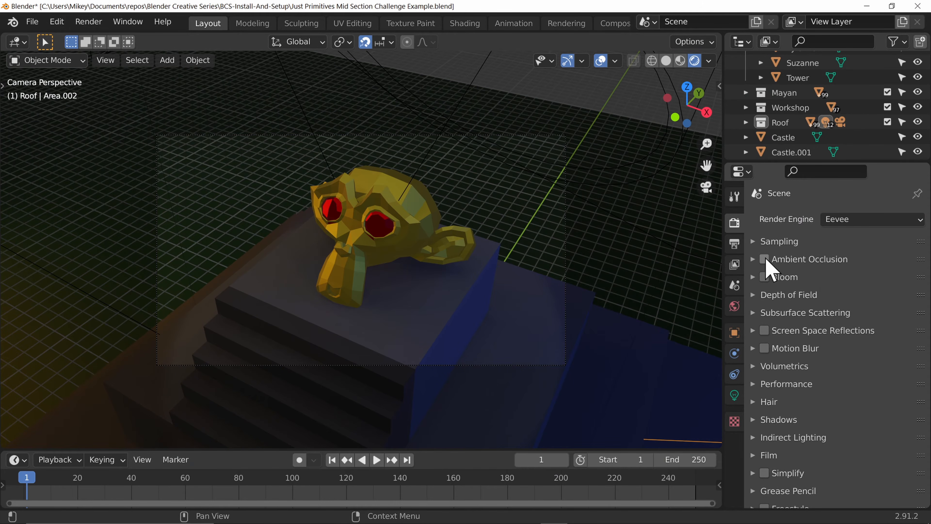
scroll(443, 339, up, 6)
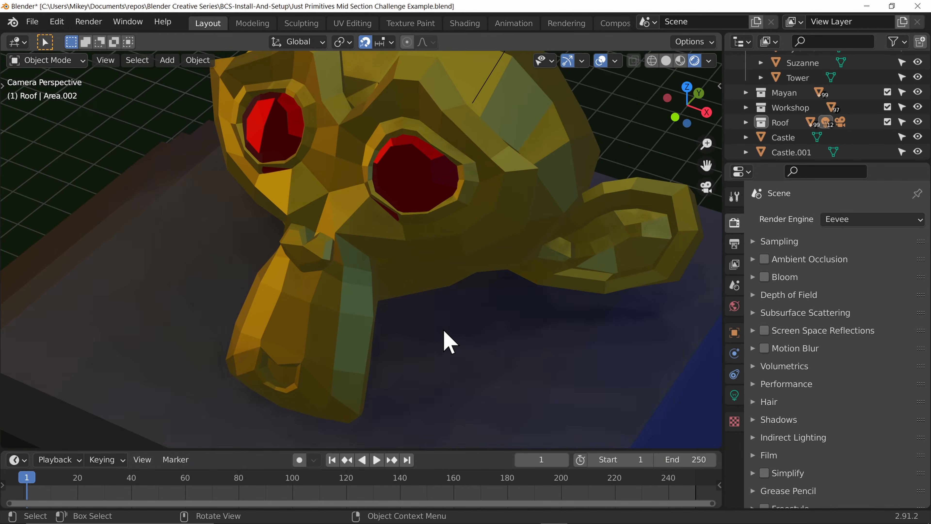
scroll(499, 260, down, 2)
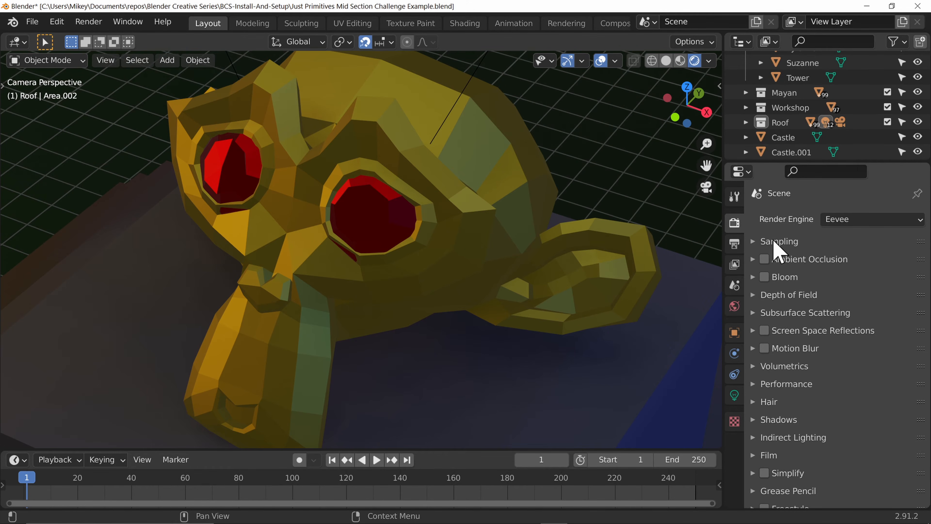
click(754, 242)
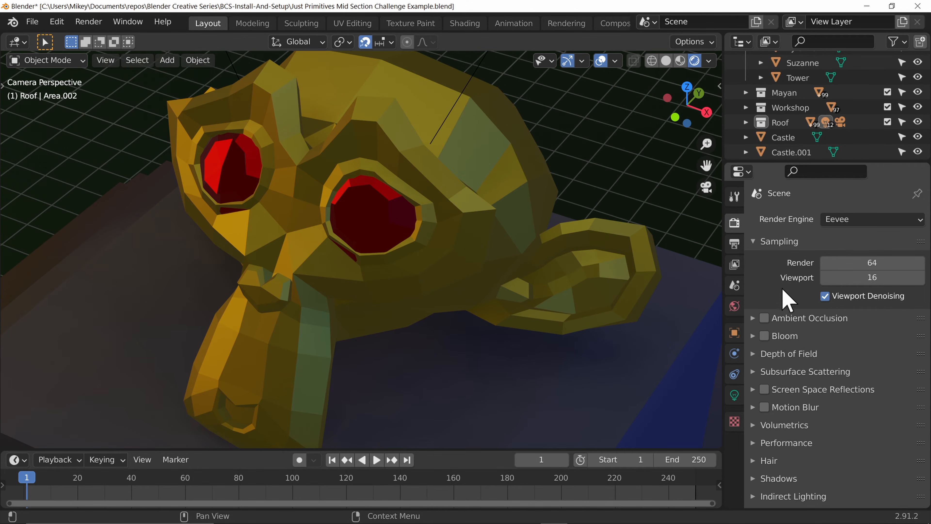
Step: Set the Eevee viewport samples to 1
click(888, 279)
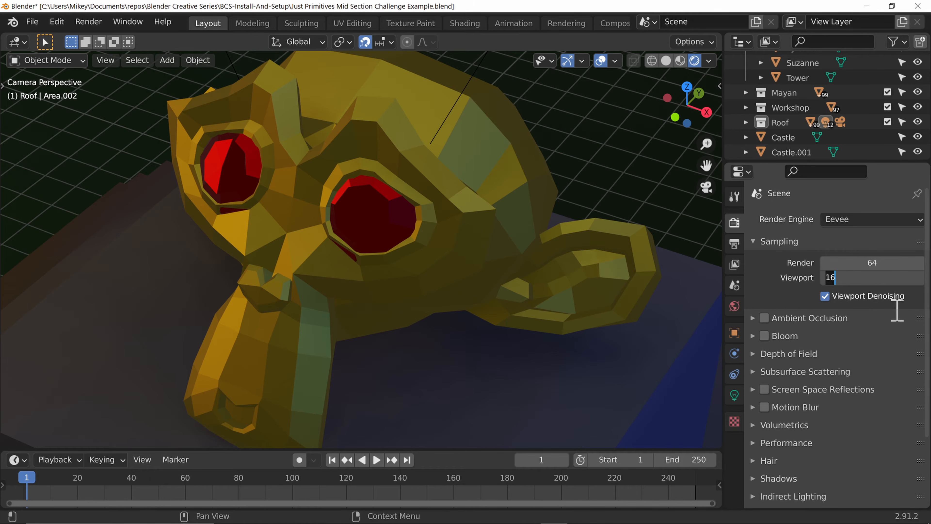
text(1)
key(Return)
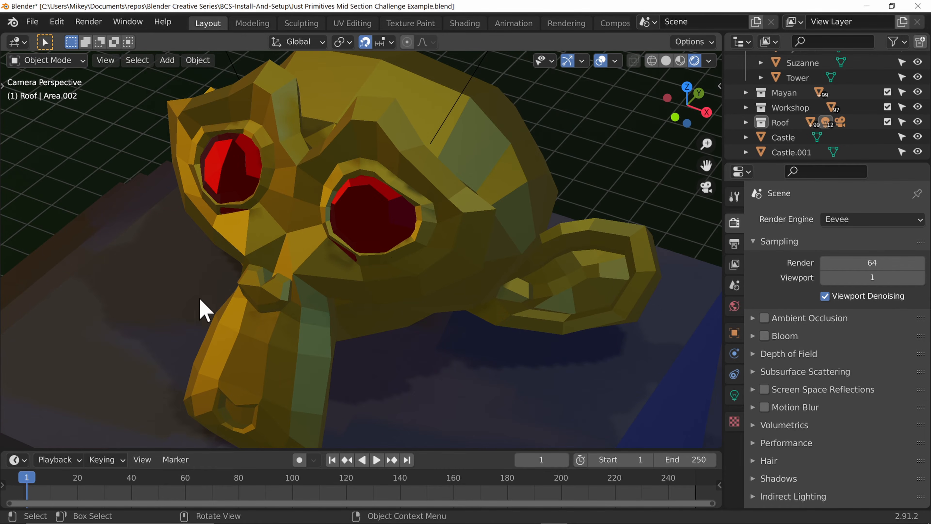
middle_drag(623, 334, 577, 327)
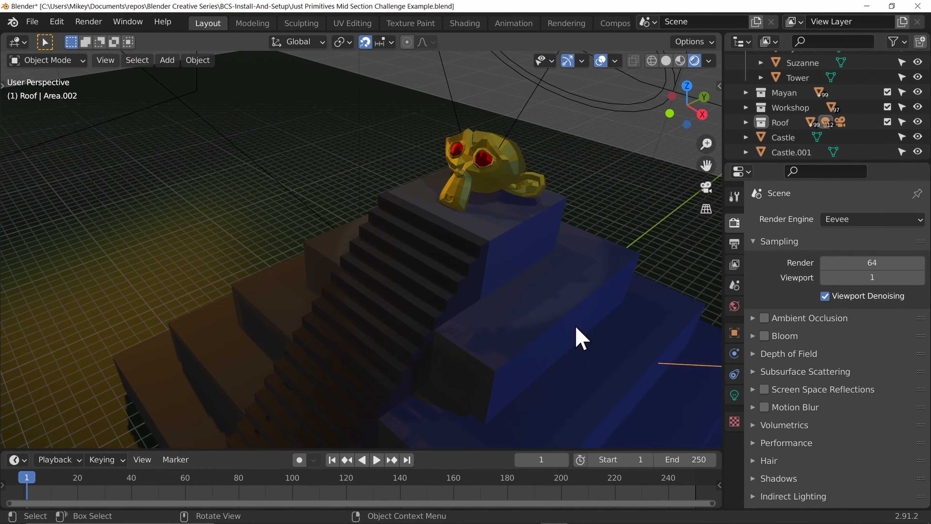
scroll(574, 282, down, 2)
scroll(568, 286, up, 3)
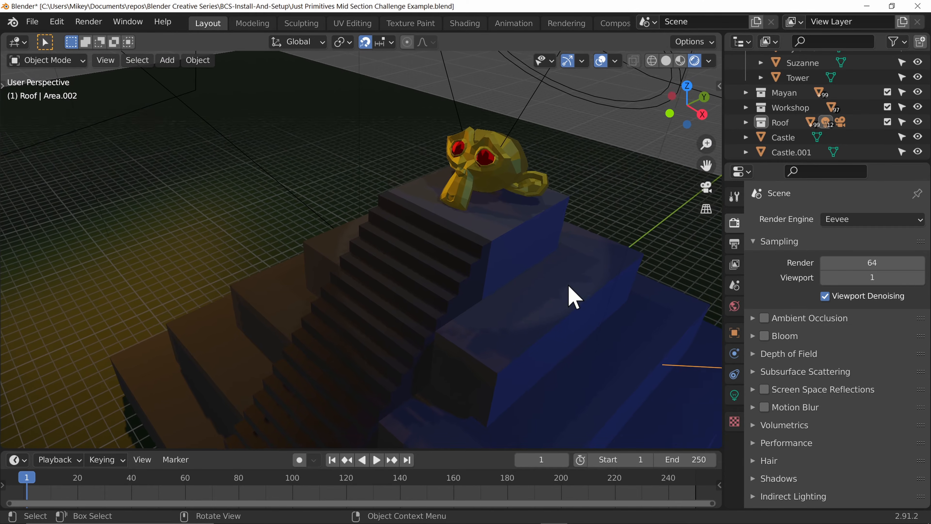
Step: Select the monkey head and set the viewport samples to 512
click(493, 173)
middle_drag(478, 249, 544, 293)
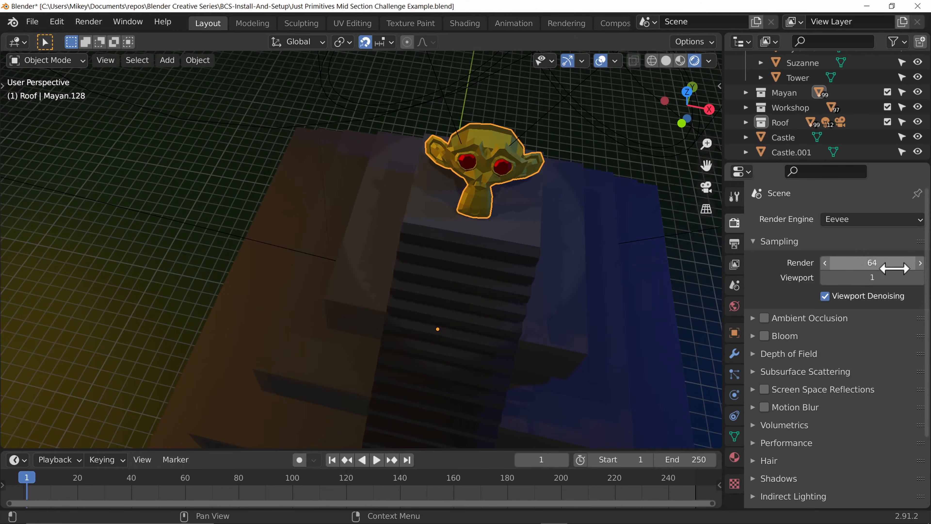
click(877, 277)
text(512)
key(Return)
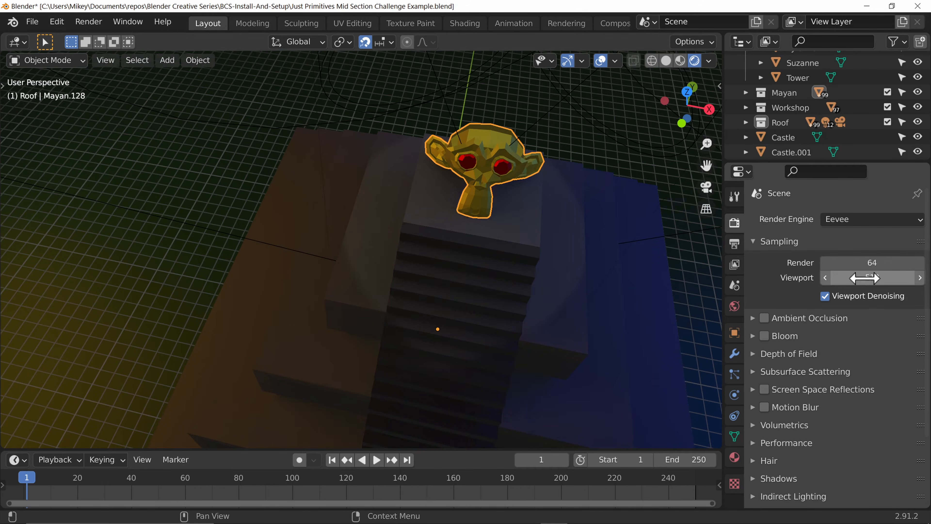
Step: Set the viewport samples to 2048
middle_drag(352, 320, 312, 259)
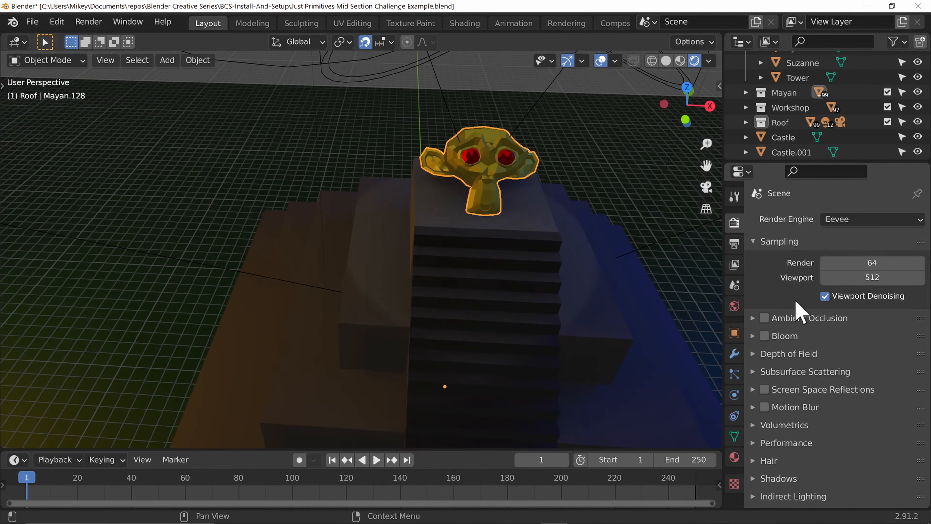
click(874, 277)
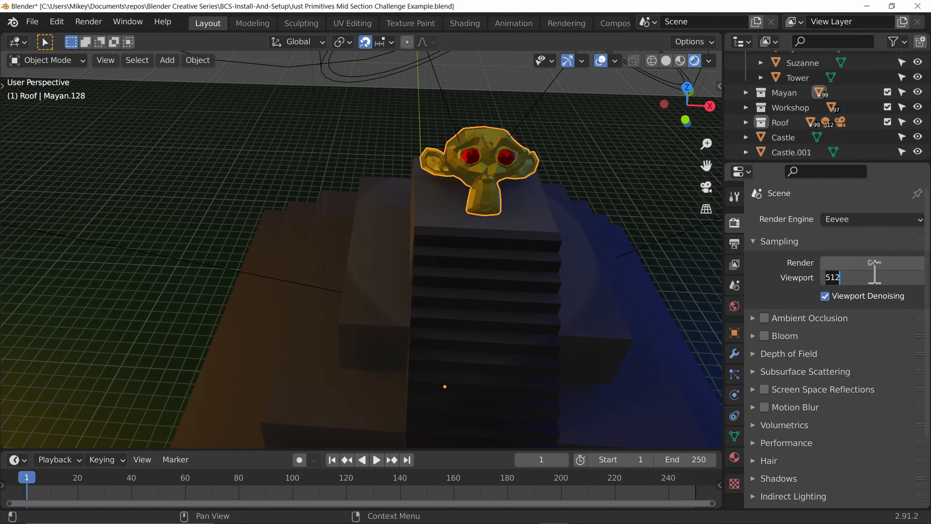
text(2048)
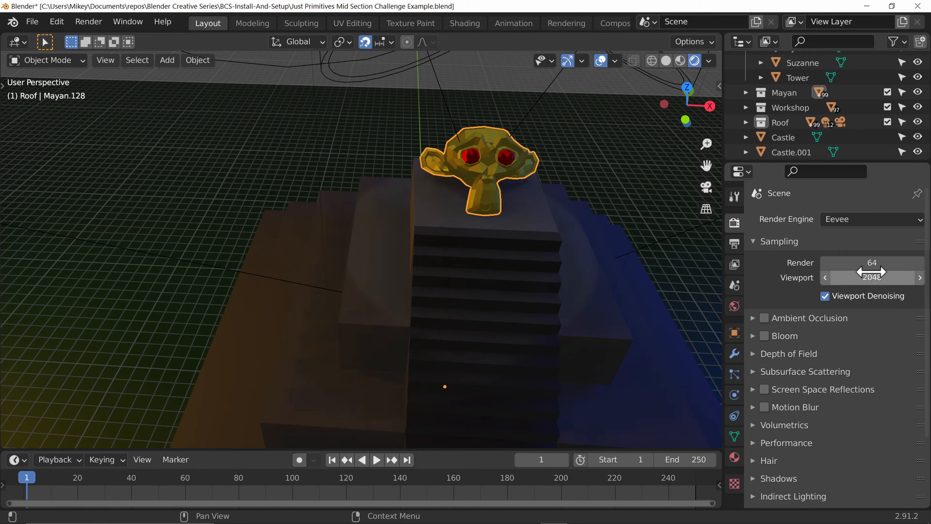
key(Return)
Step: Set the viewport samples to 16 and collapse the Sampling section
middle_drag(543, 231, 413, 324)
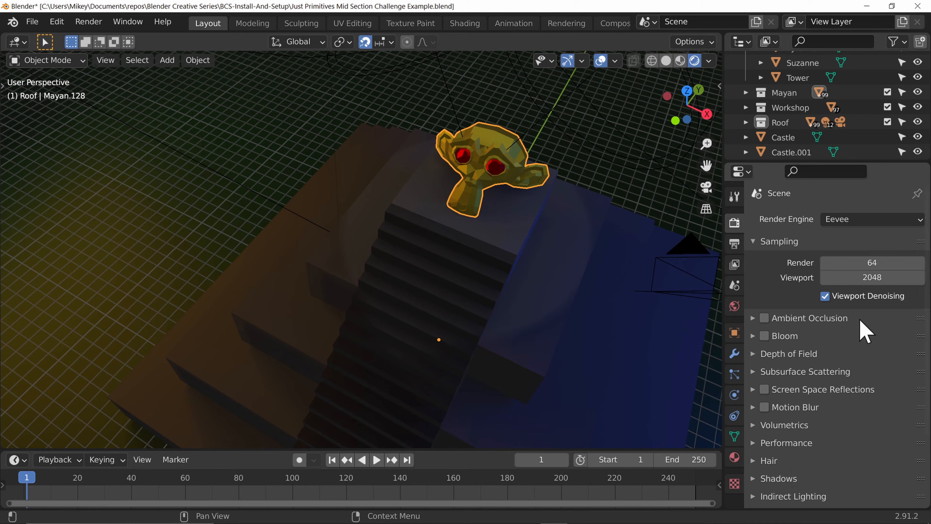
click(879, 275)
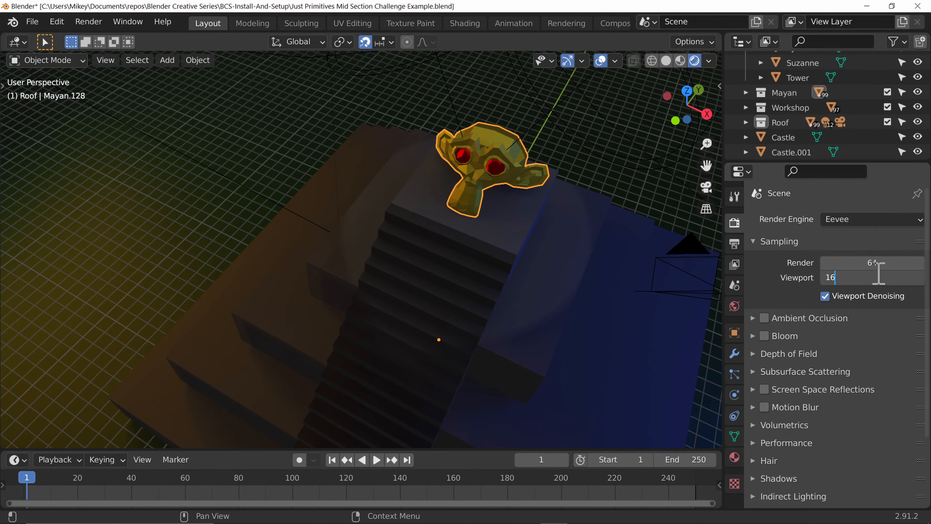
text(16)
key(Return)
click(881, 297)
click(756, 241)
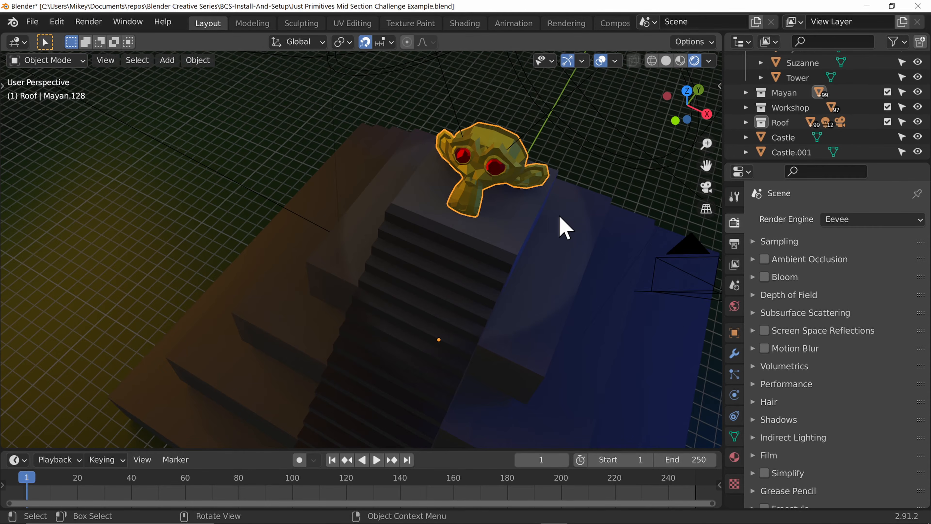
Step: Return to the camera view and enable Ambient Occlusion
key(KP_0)
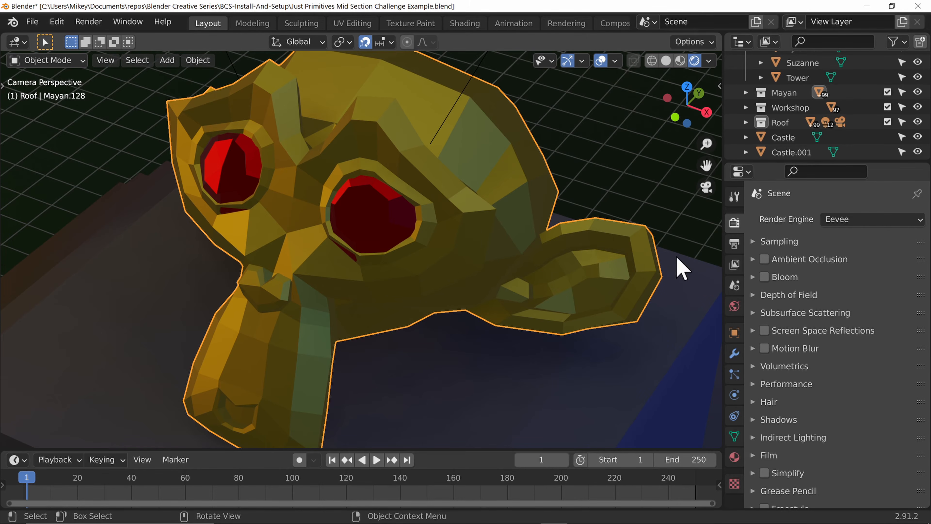
click(765, 259)
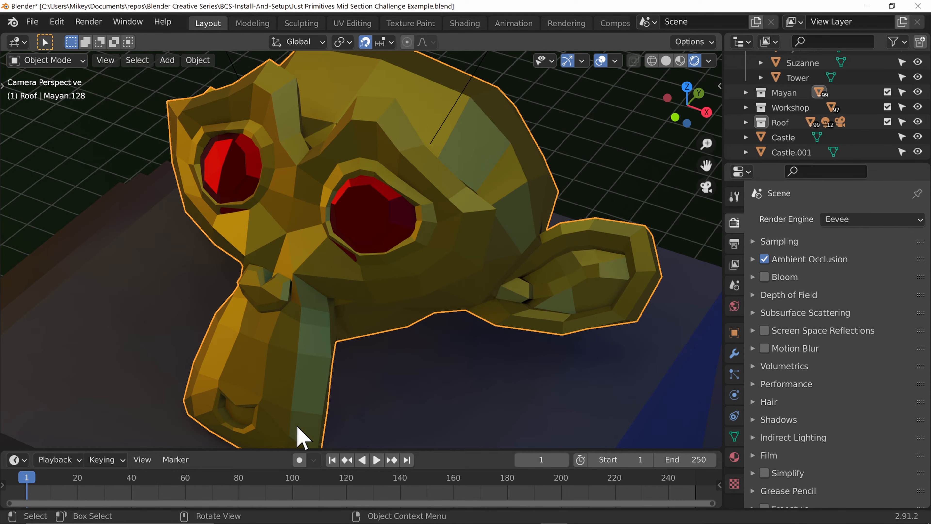
click(764, 260)
click(764, 260)
scroll(501, 328, down, 6)
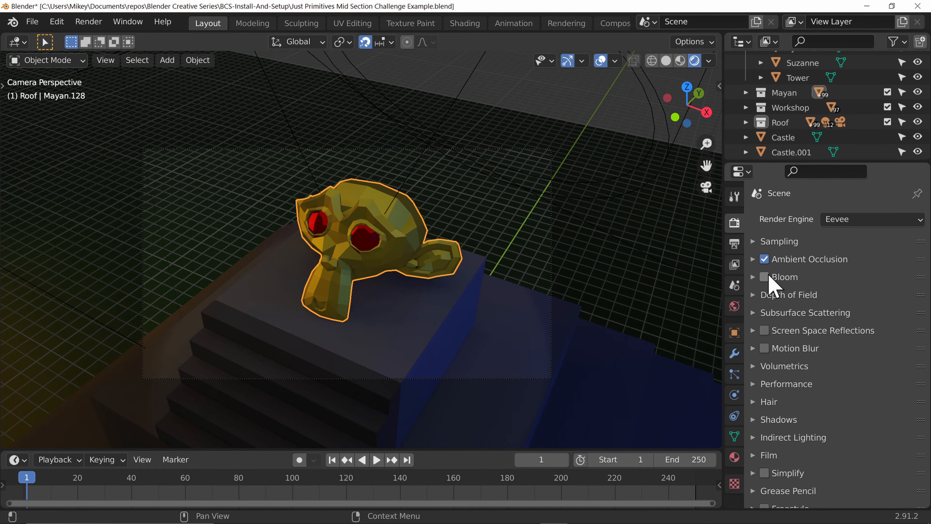
click(766, 260)
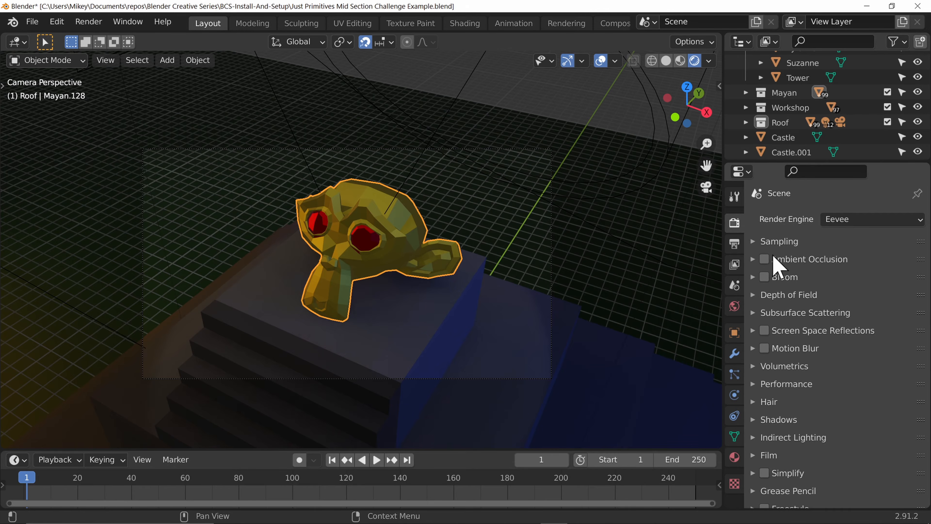
click(765, 259)
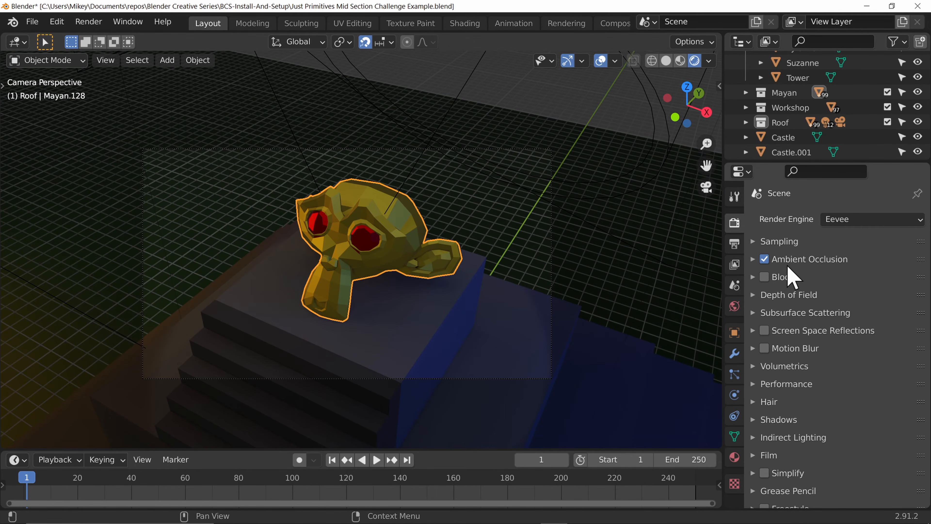
Step: Set the ambient occlusion distance to 13 m, render the frame, and compare it with slot 1
click(754, 259)
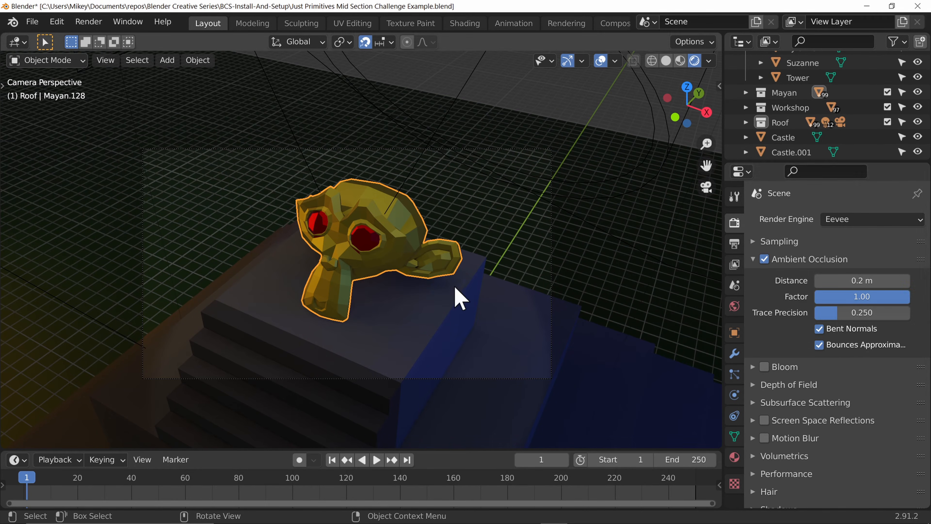
scroll(458, 299, up, 2)
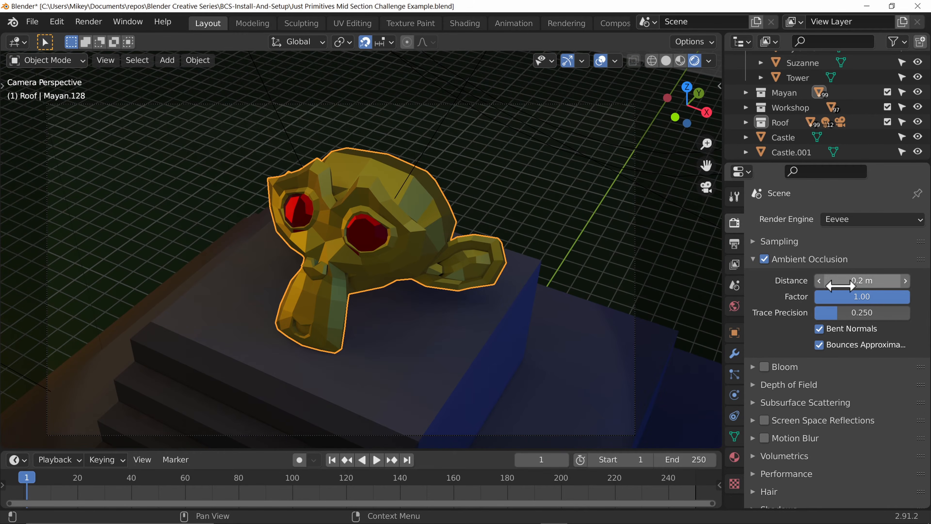
drag(840, 285, 911, 286)
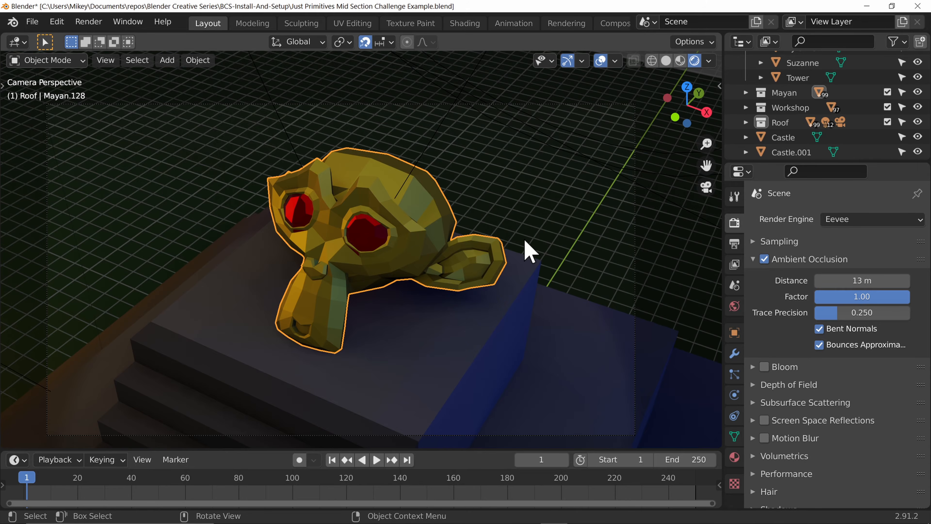
key(F12)
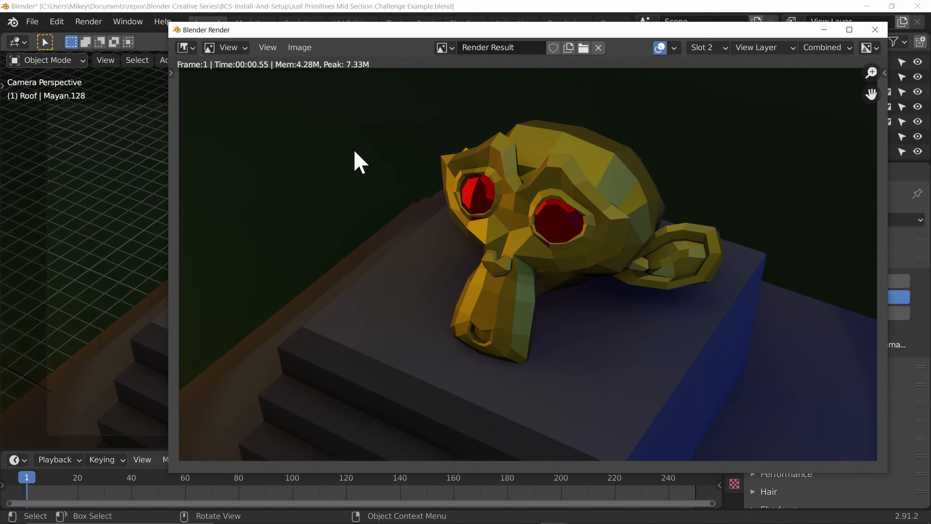
key(j)
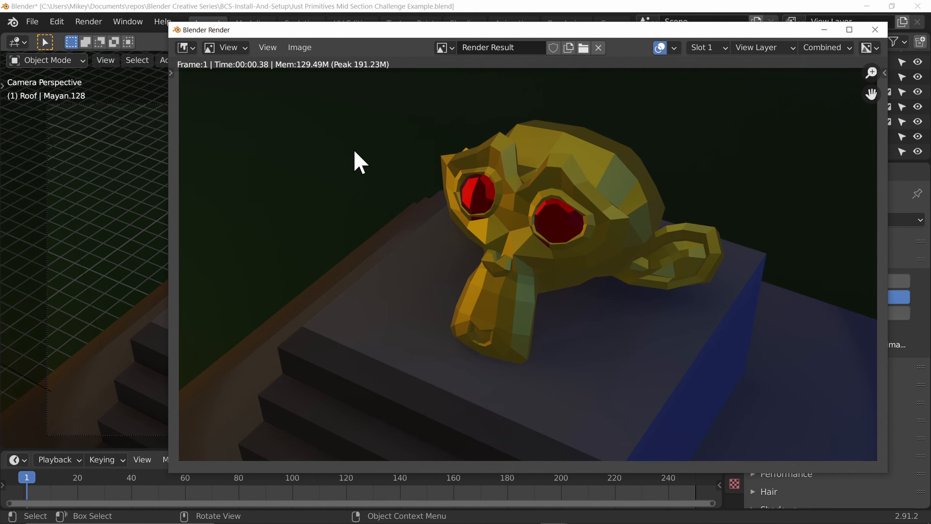
Step: Reset the ambient occlusion distance to its default 0.2 m
key(j)
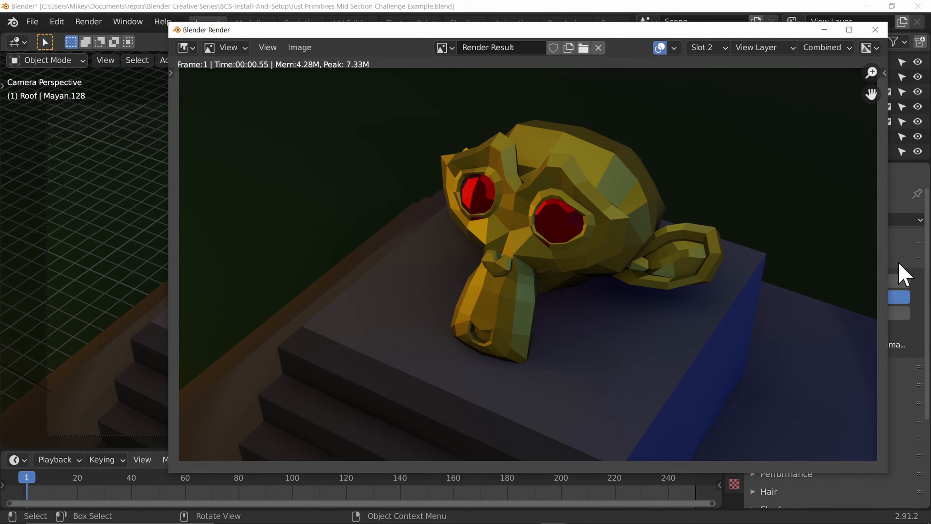
click(904, 275)
click(755, 259)
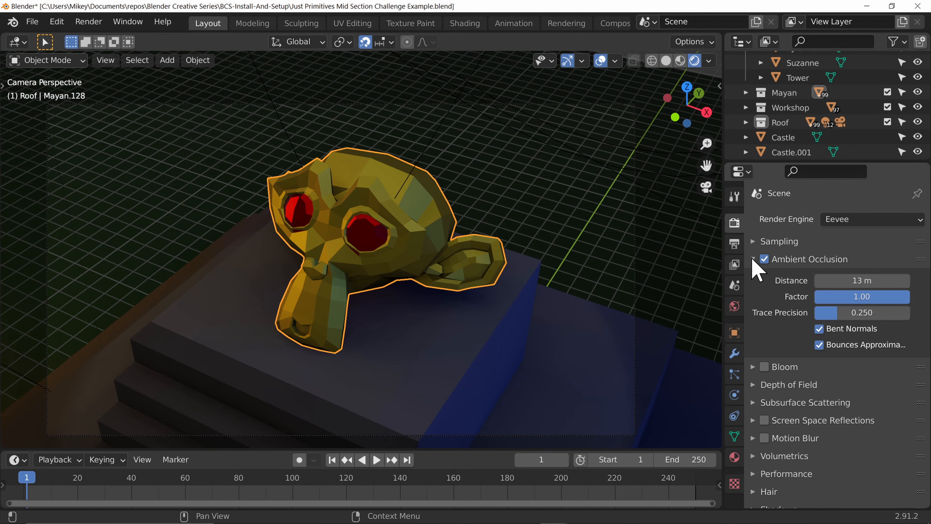
right_click(845, 280)
click(846, 278)
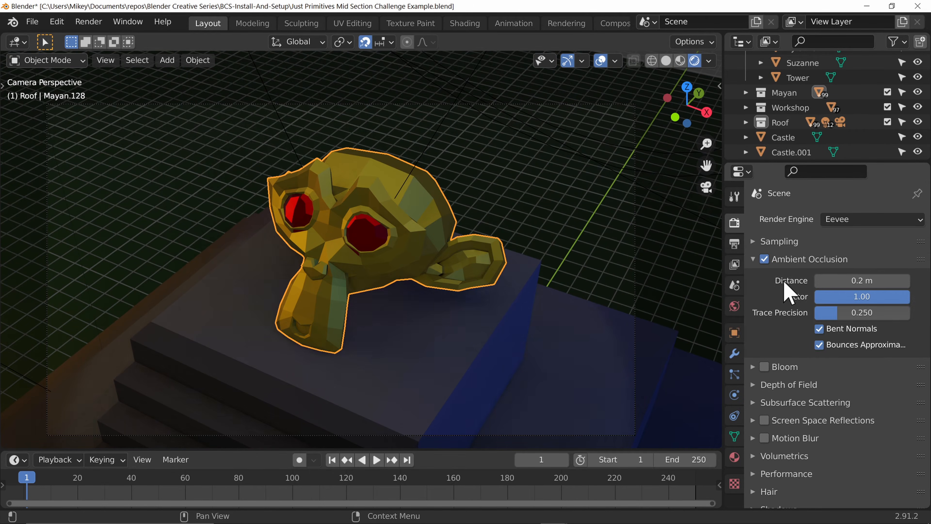
right_click(818, 281)
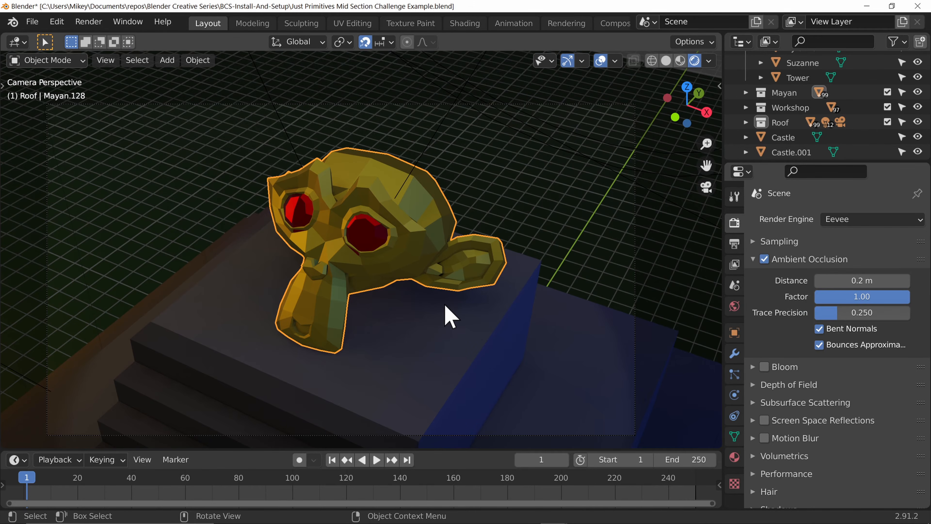
Step: Render the frame, compare it with the slot 1 render, and close the render window
key(F12)
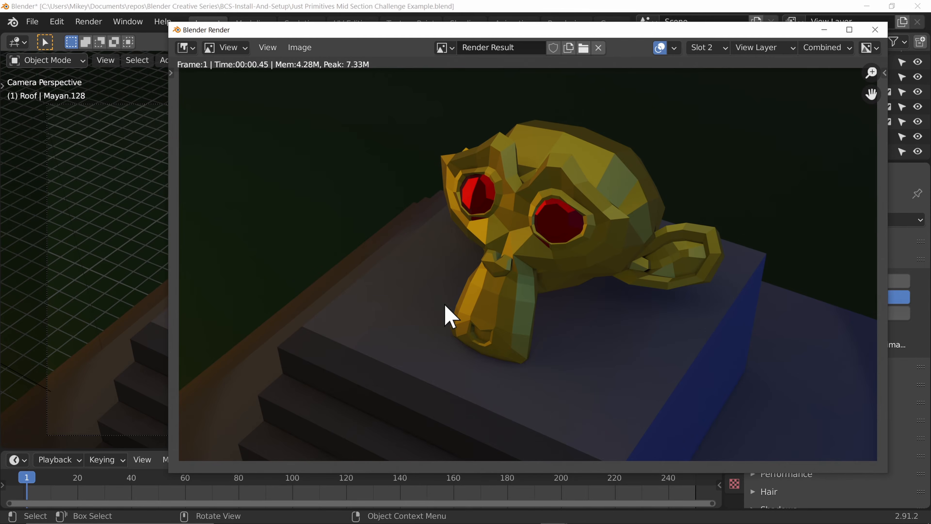
key(j)
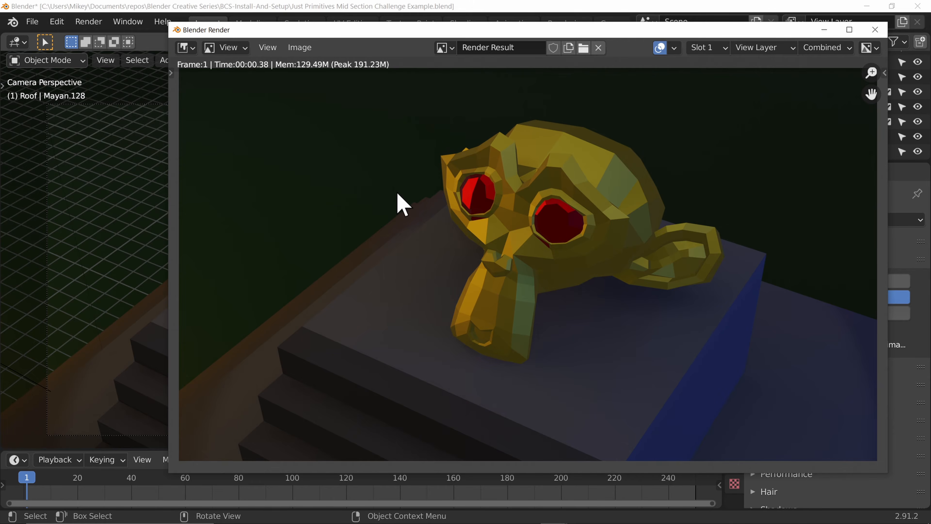
key(j)
key(j)
key(j)
key(j)
key(j)
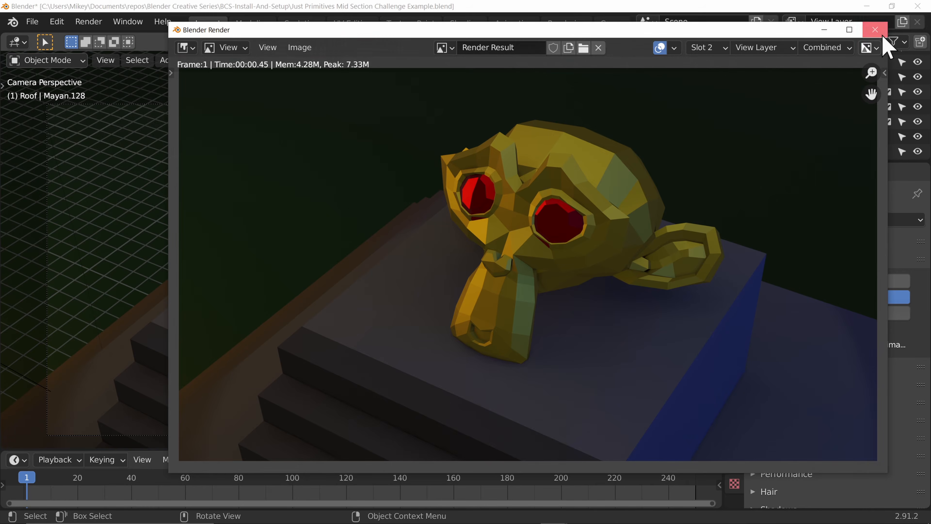
click(875, 29)
Step: Select render slot 3 in the Rendering workspace and return to the Layout workspace
click(553, 23)
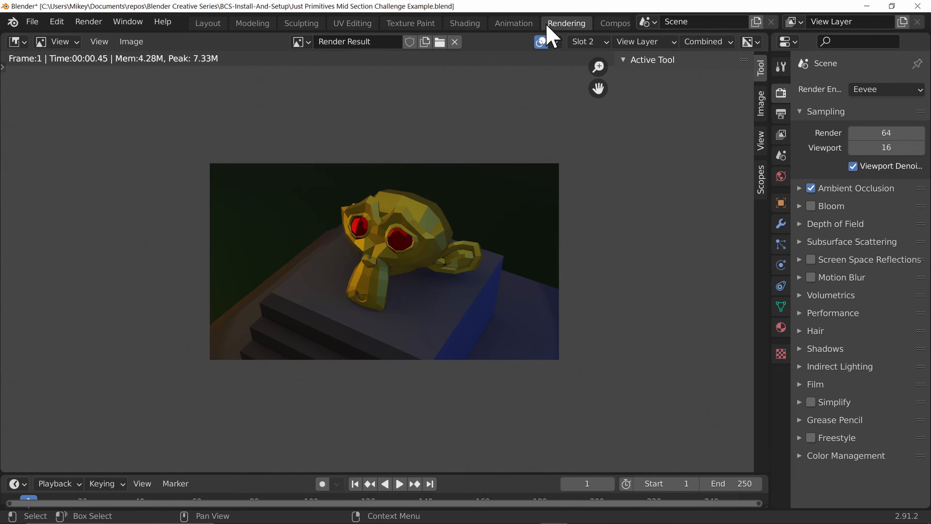
click(591, 41)
click(596, 161)
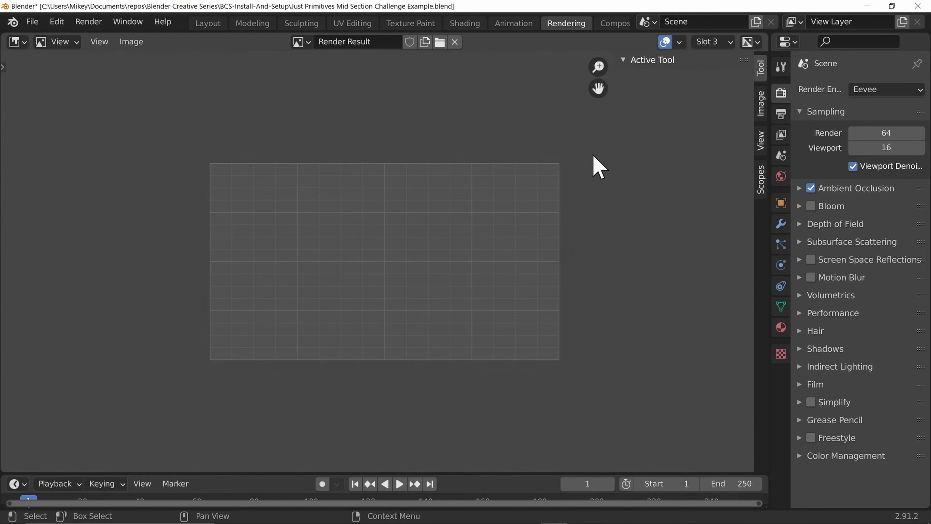
click(208, 23)
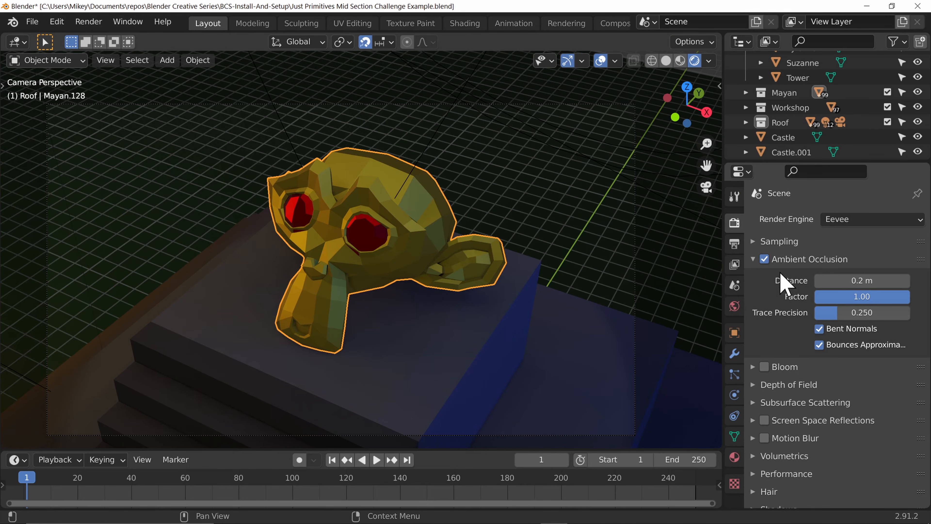
Step: Collapse the Ambient Occlusion section, enable Bloom, and expand its settings
click(754, 260)
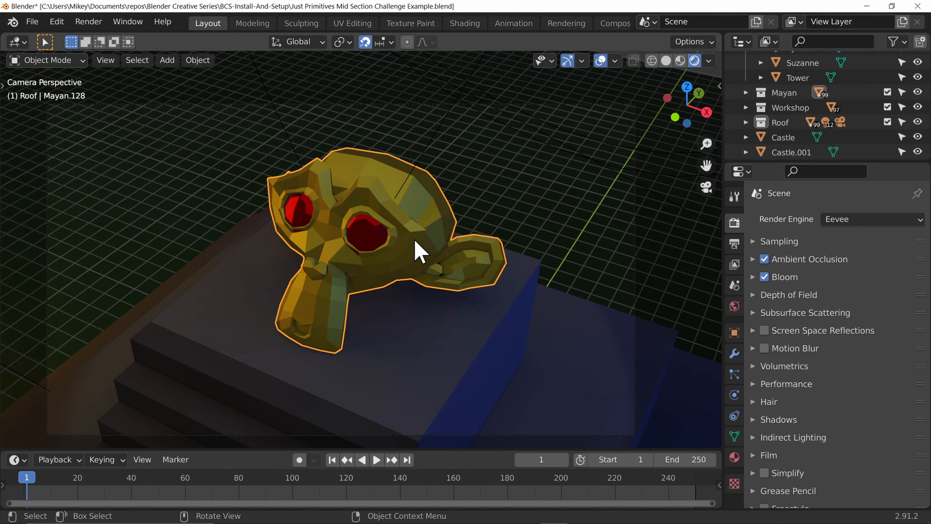
middle_drag(430, 245, 608, 182)
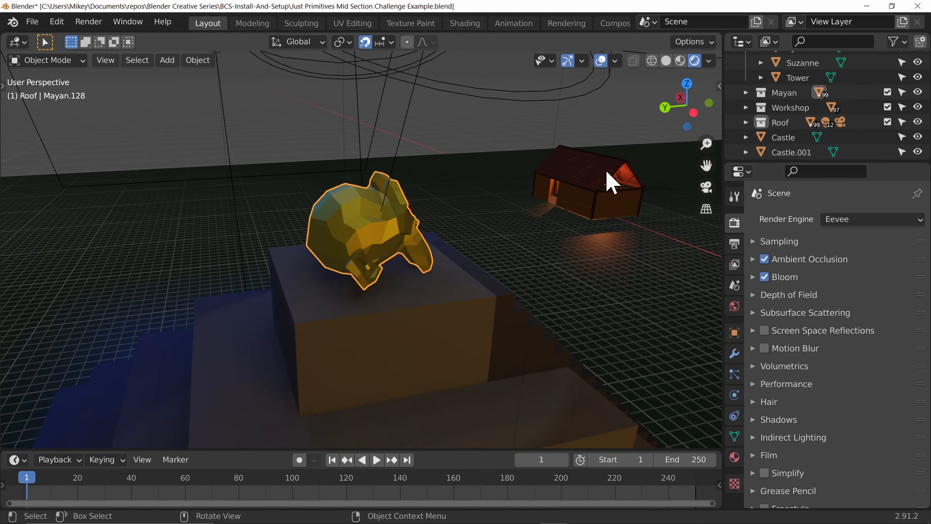
click(611, 180)
key(KP_Decimal)
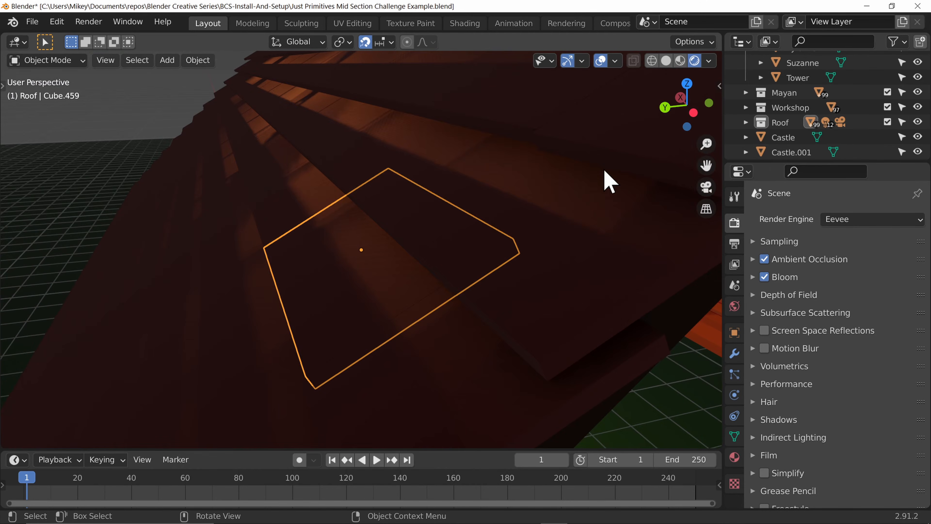
scroll(578, 192, down, 4)
middle_drag(578, 192, 534, 244)
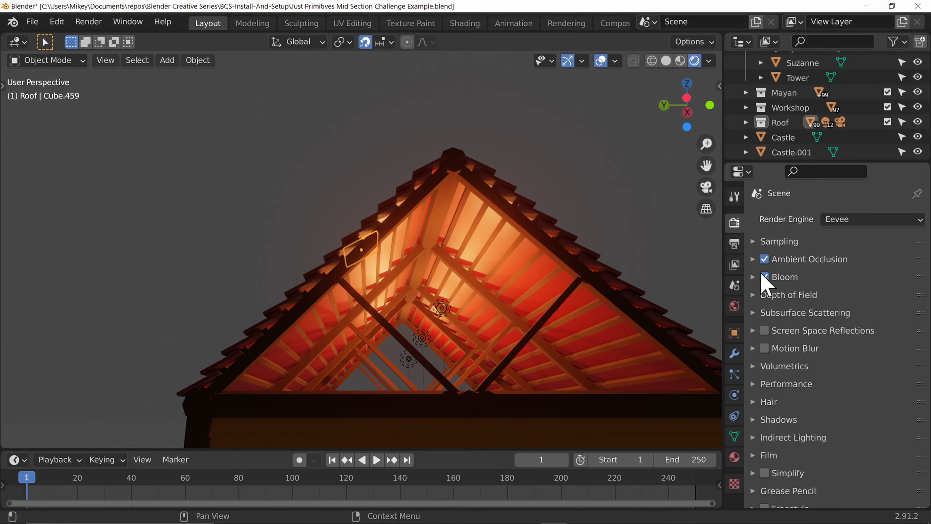
click(774, 280)
click(765, 278)
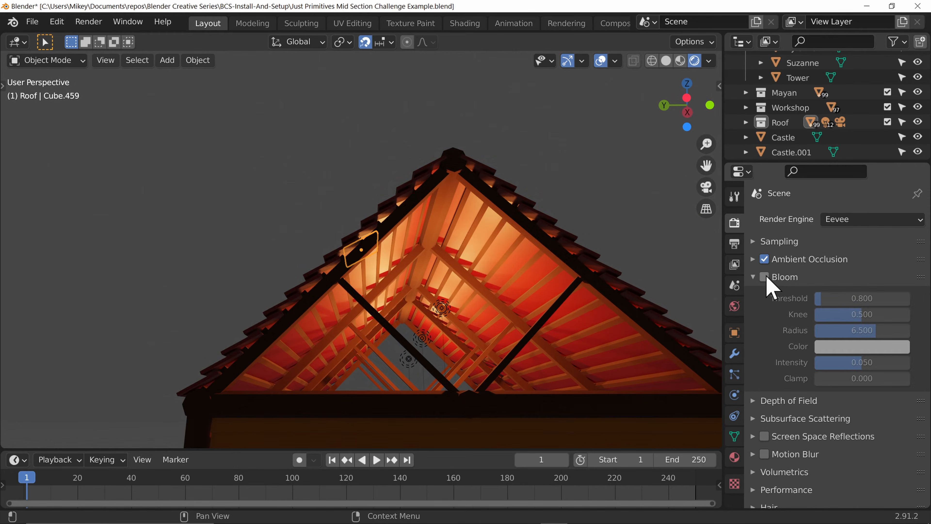
click(766, 277)
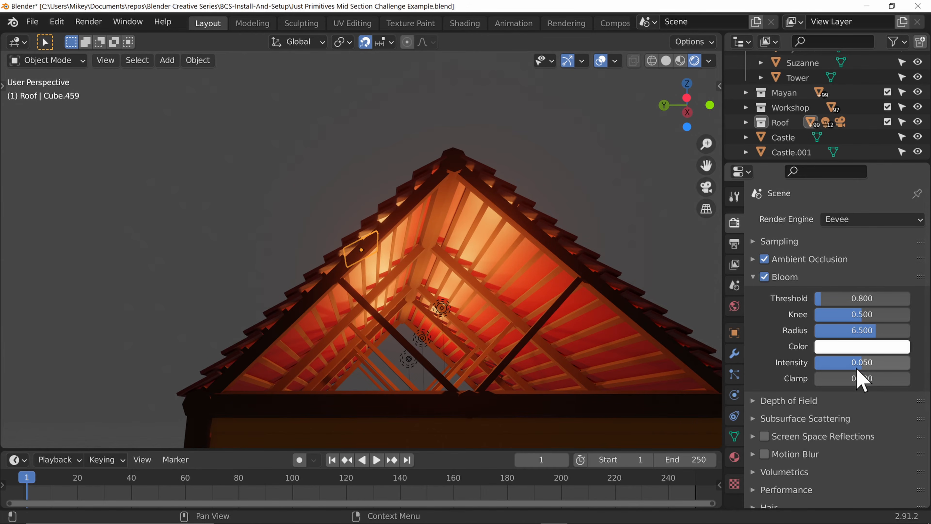
Step: Try raising the bloom intensity to 0.100 and adjusting the threshold, then reset both to their defaults
drag(857, 362, 902, 362)
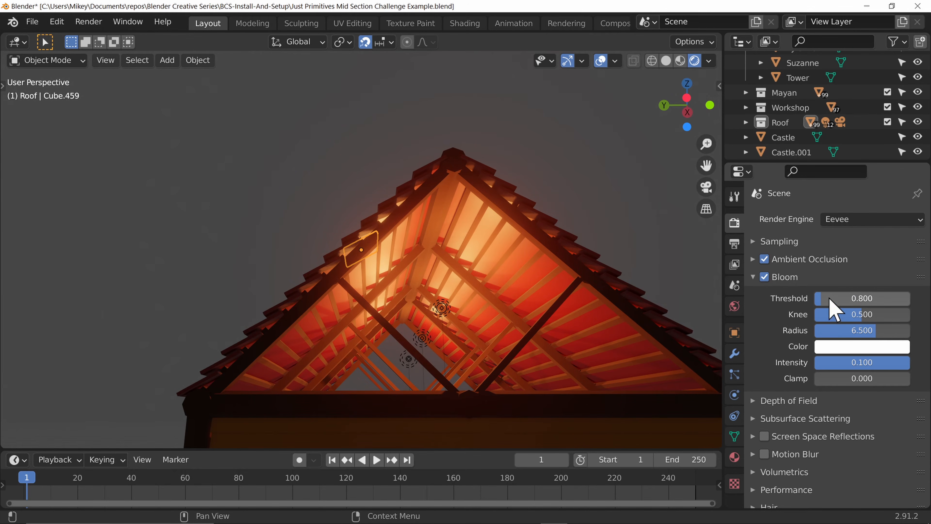
mouse_move(829, 299)
mouse_down()
mouse_move(800, 300)
mouse_move(840, 299)
mouse_move(821, 308)
mouse_up()
right_click(857, 299)
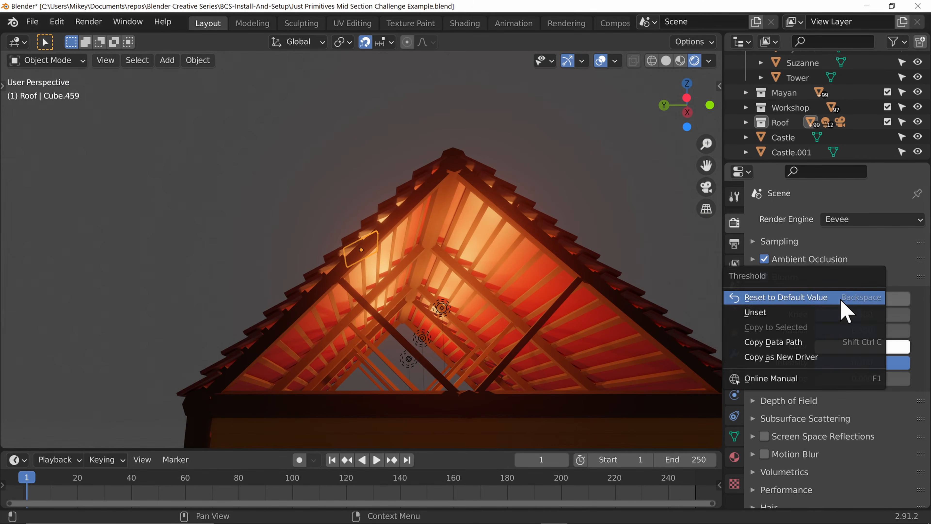
click(845, 300)
right_click(863, 362)
click(843, 361)
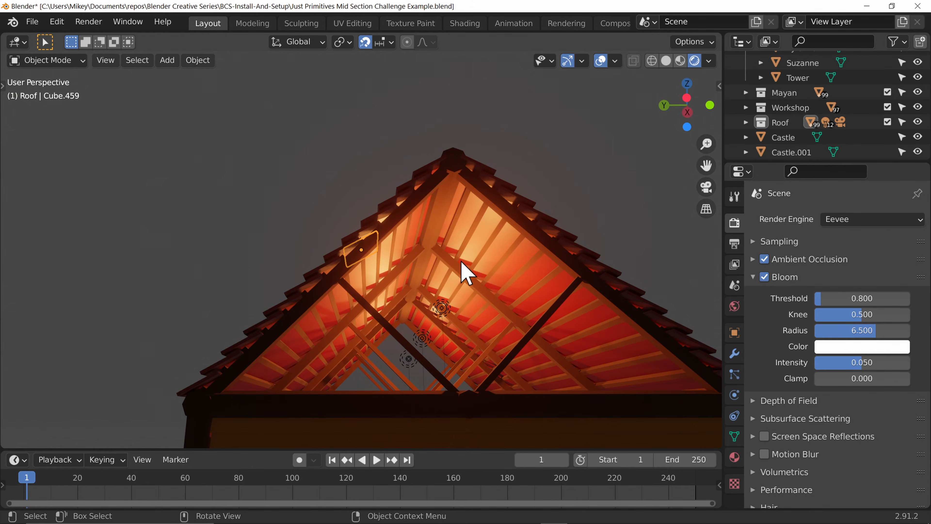
Step: Render the camera view into slot 3 and compare it with the slot 2 render, then close the render window
key(KP_0)
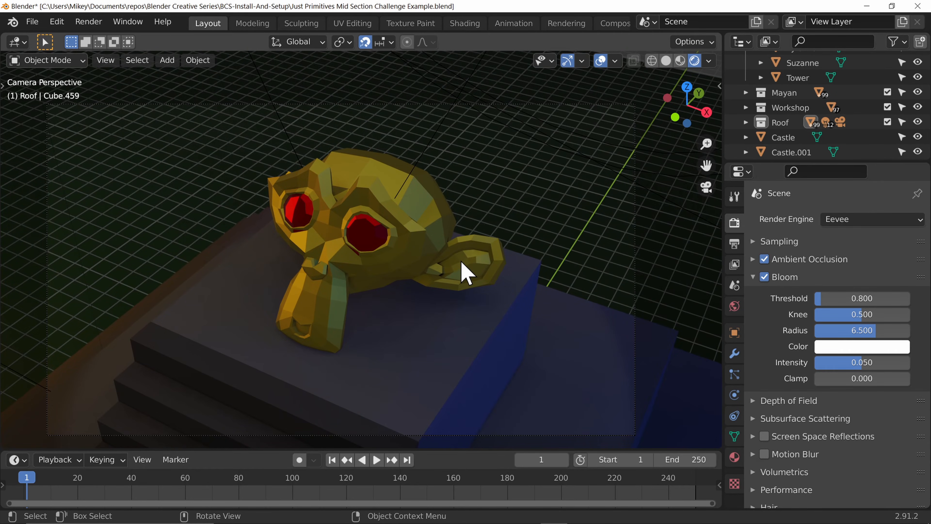
click(757, 281)
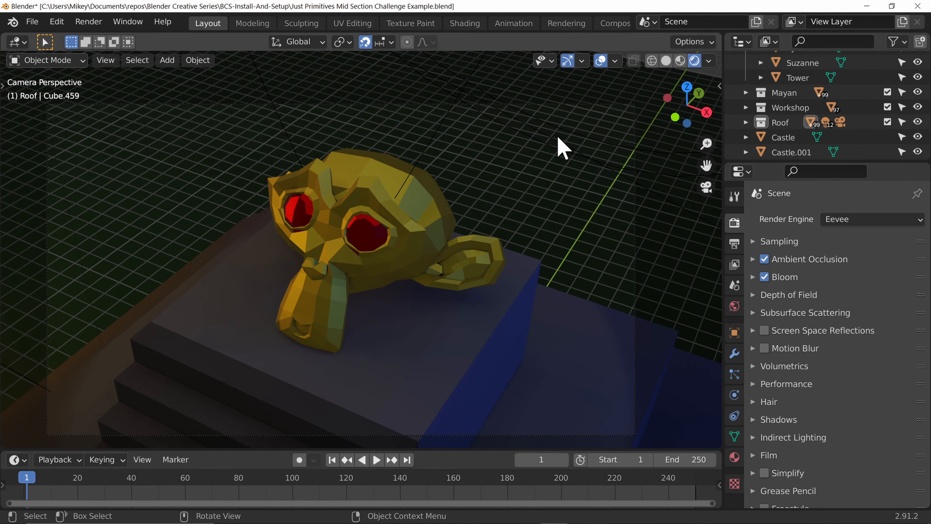
click(564, 24)
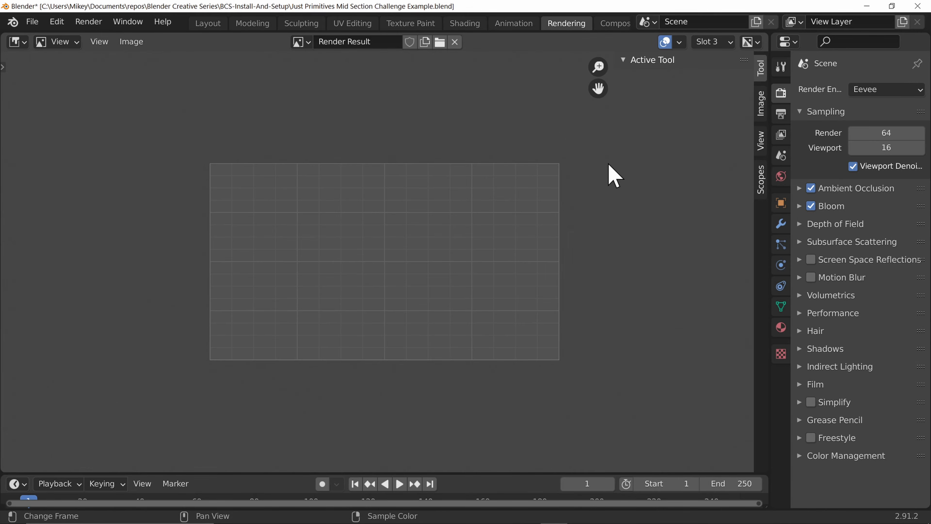
key(F12)
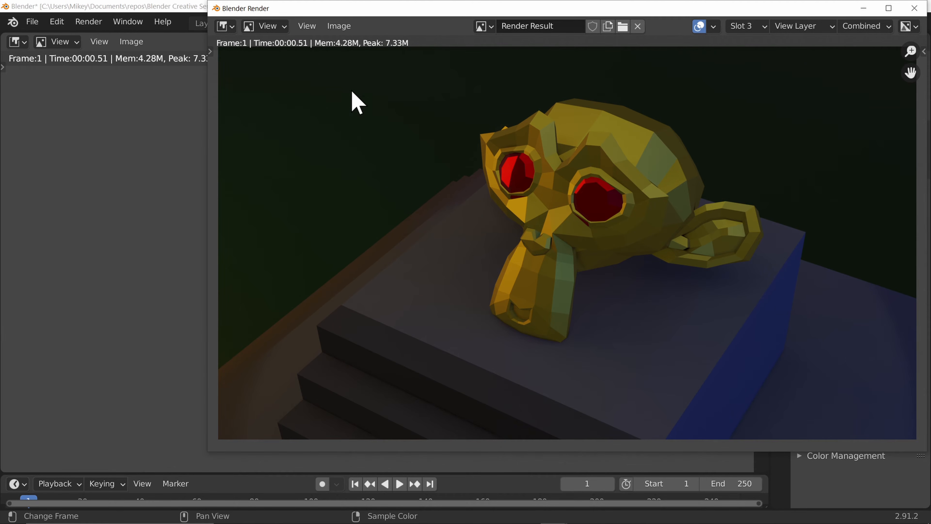
key(F12)
key(j)
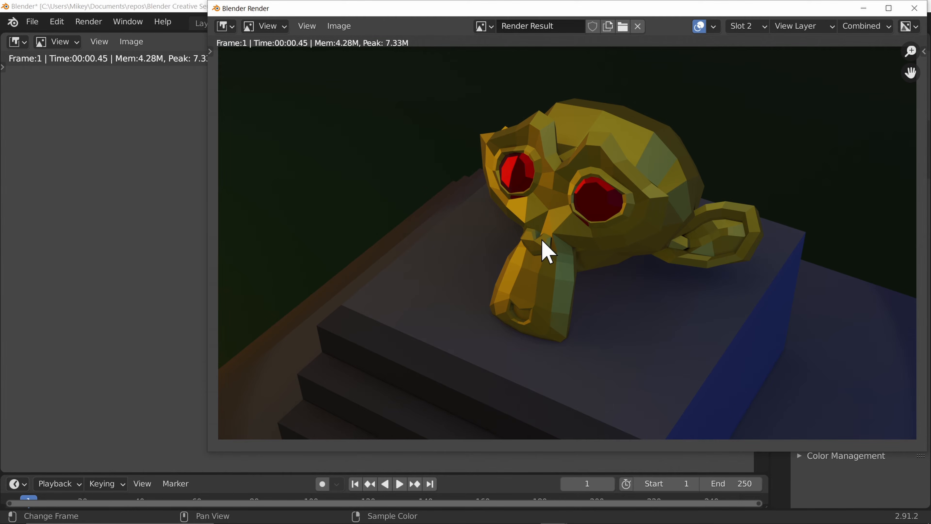
key(j)
key(j)
key(alt+j)
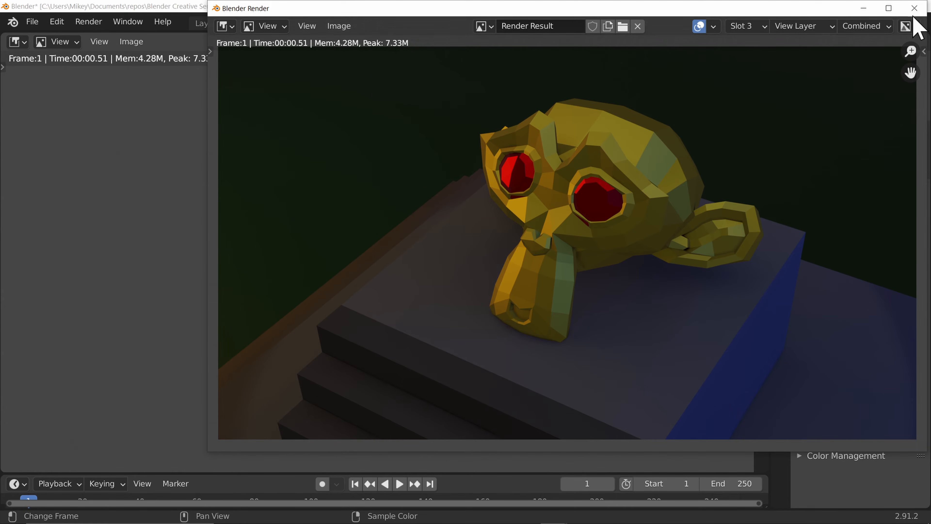
click(914, 8)
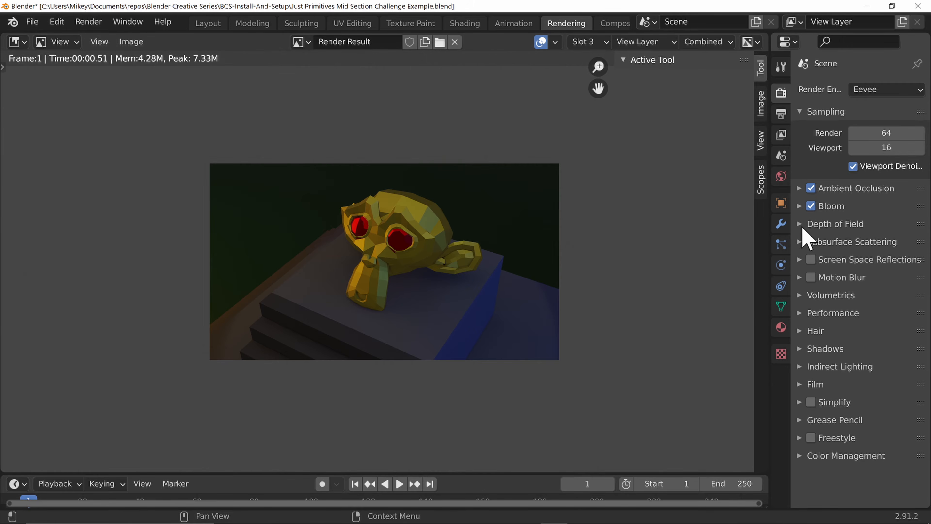
Step: Inspect the Depth of Field and Subsurface Scattering render settings
click(804, 225)
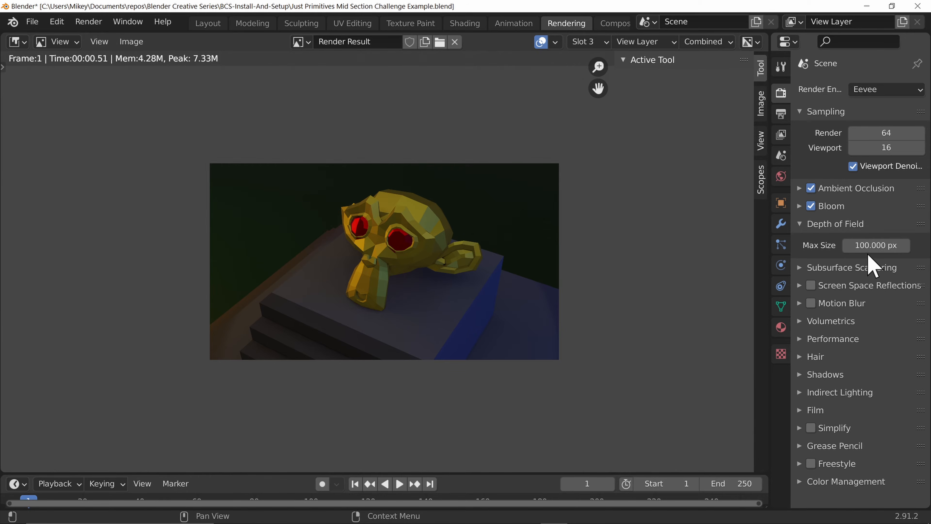
click(805, 225)
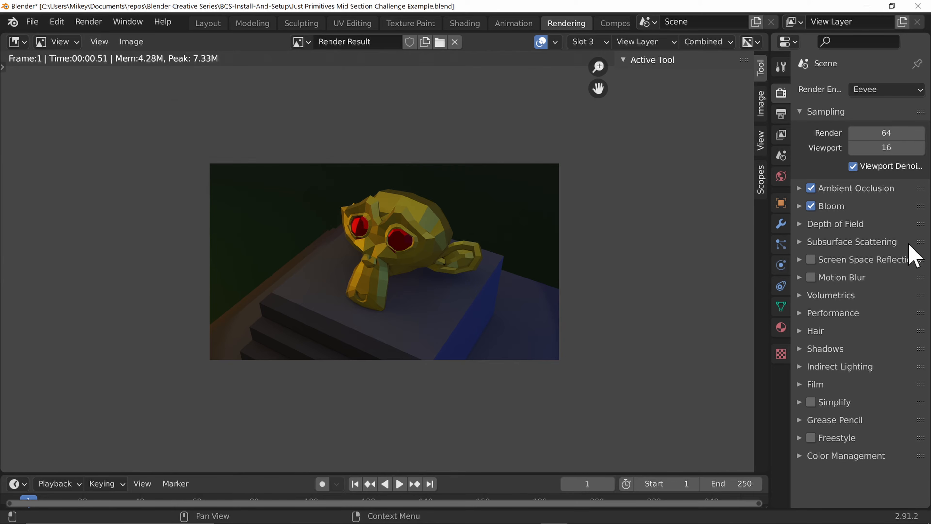
click(803, 243)
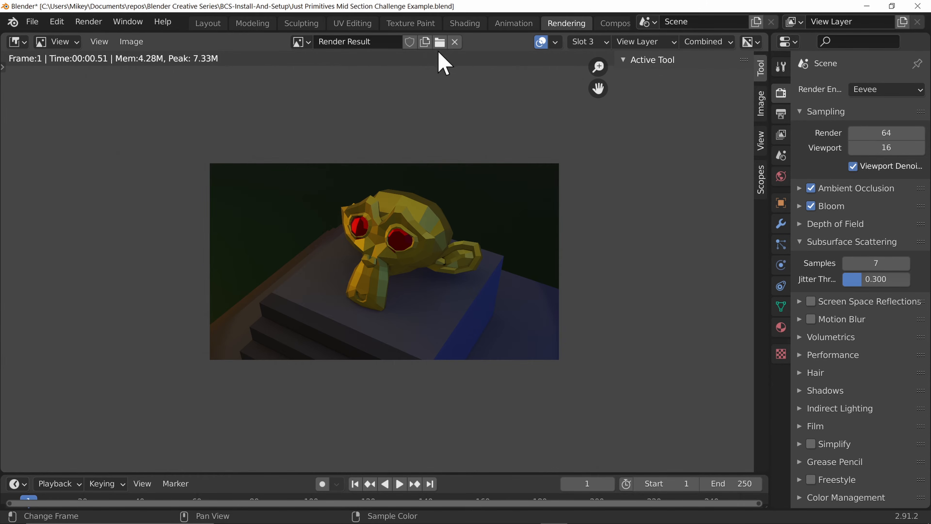
Step: Set the Subsurface value of the stone block's Stone material to 0.5
click(215, 21)
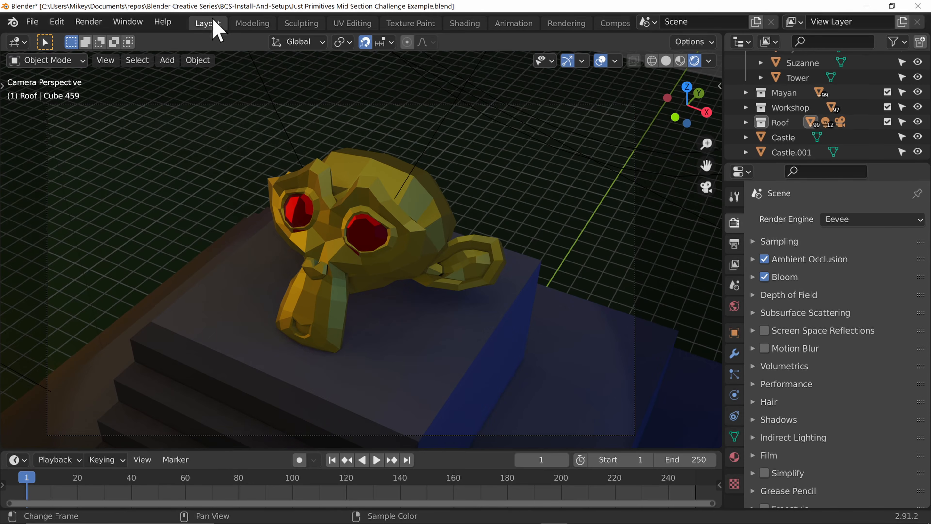
click(544, 354)
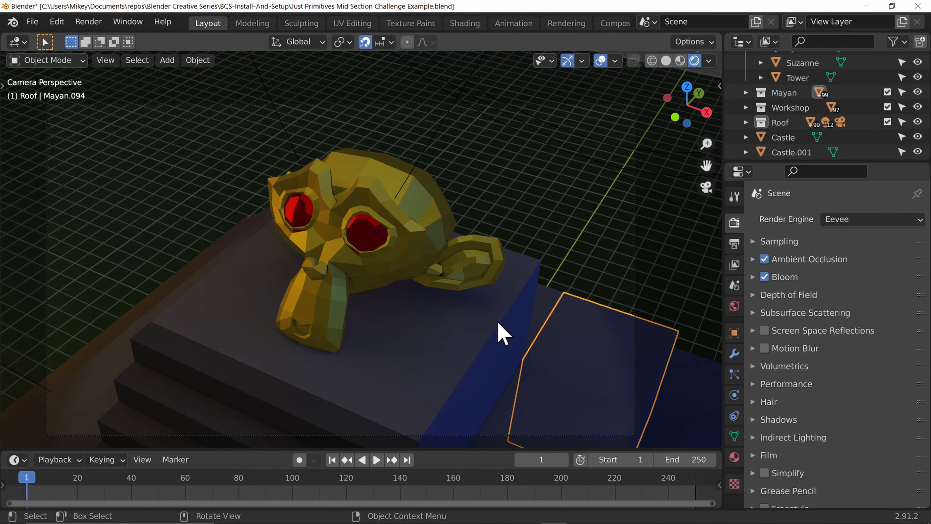
click(735, 461)
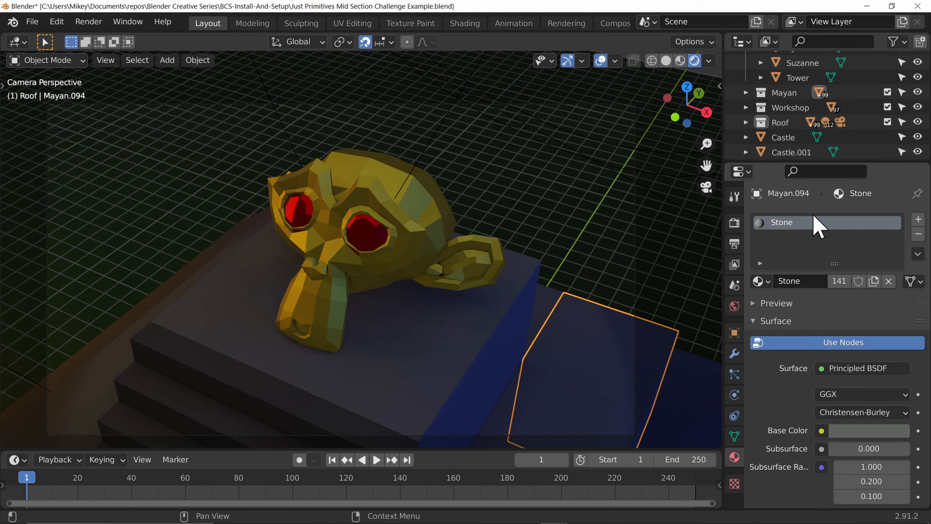
scroll(840, 416, down, 10)
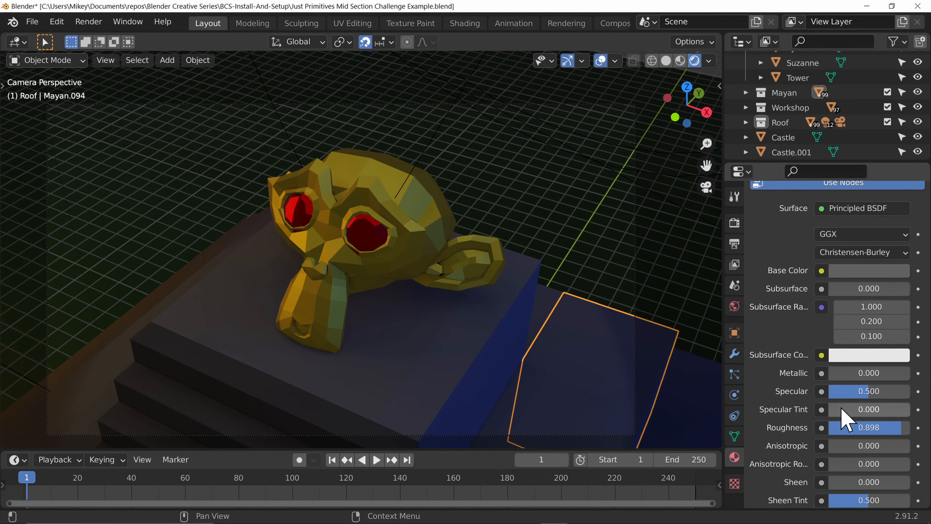
click(859, 287)
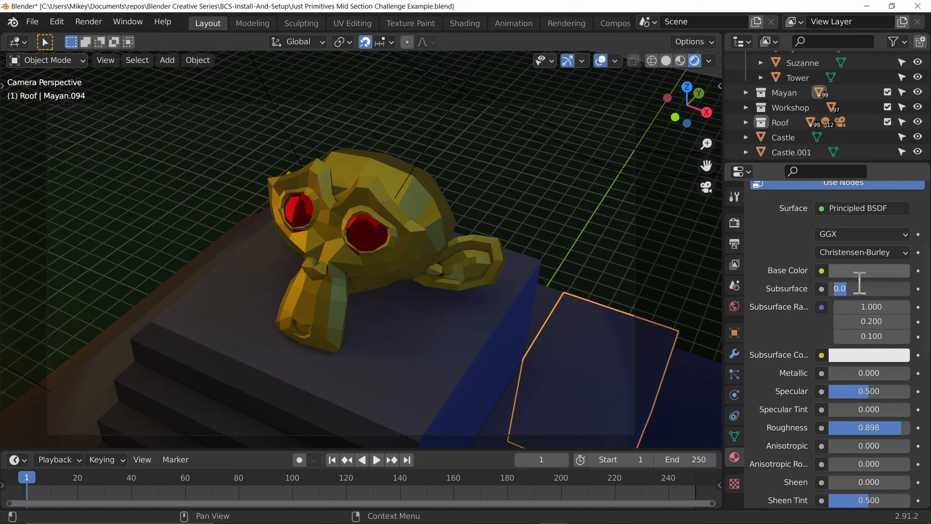
key(Return)
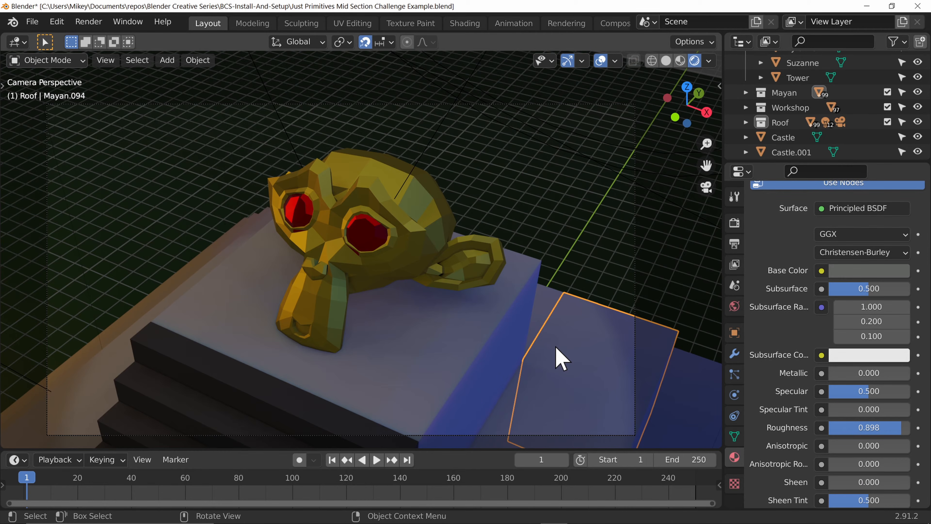
Step: Switch to the Rendering workspace, select render slot 4 and render the camera view
click(565, 23)
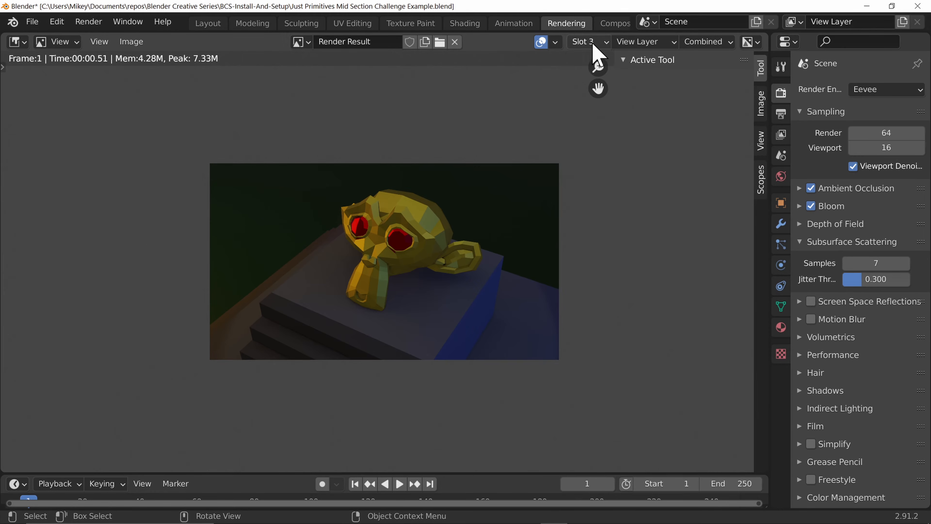
click(590, 41)
click(601, 141)
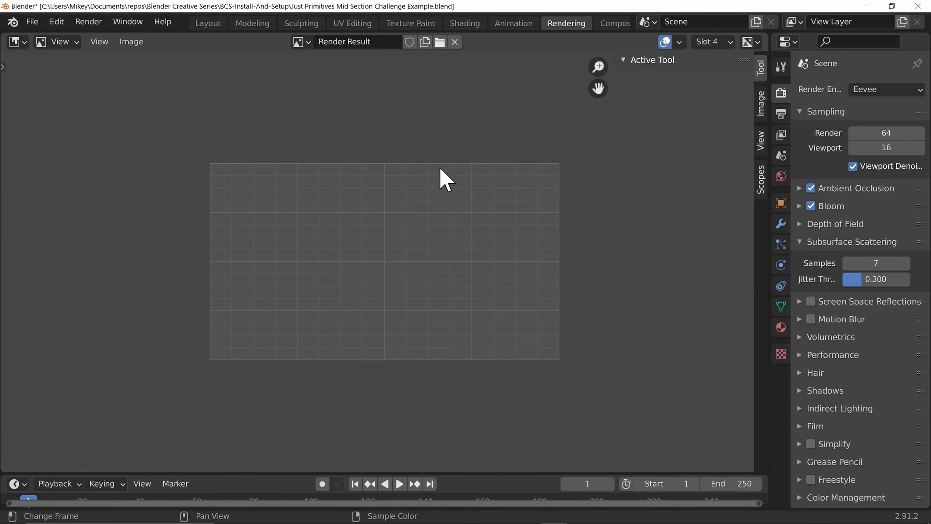
key(F12)
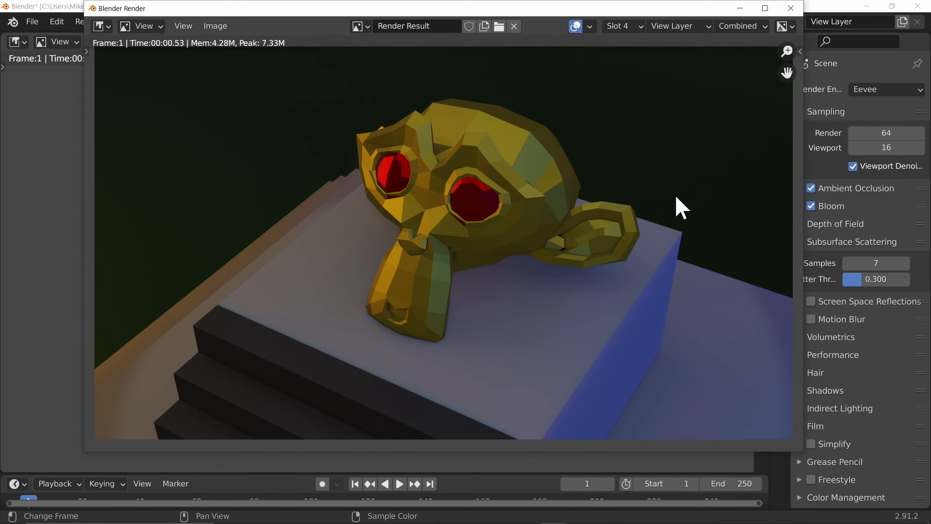
Step: Set the Subsurface Scattering samples to 32 and render the camera view again
click(913, 267)
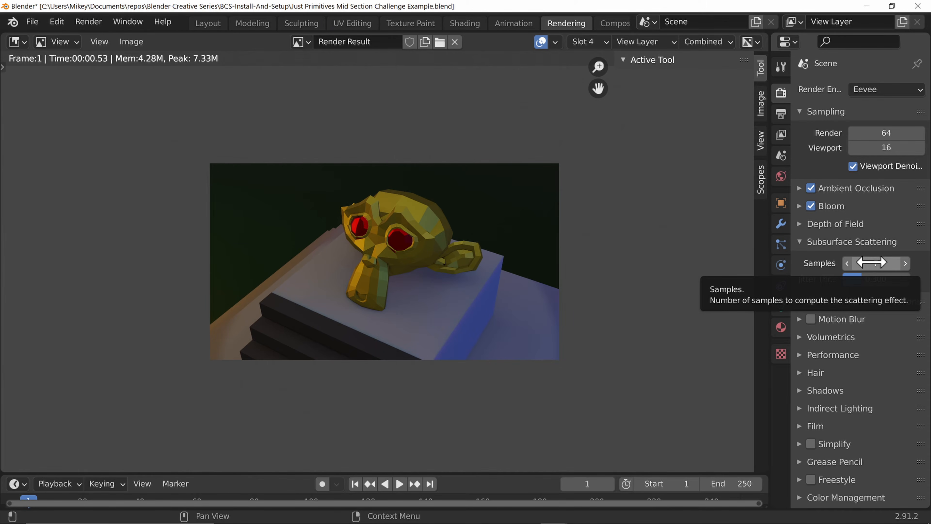
click(873, 262)
text(32)
key(Return)
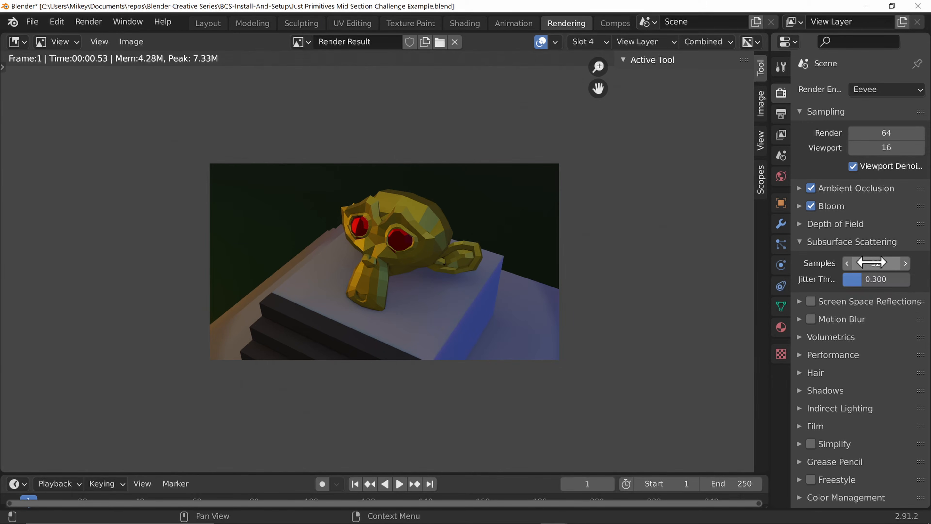
key(F12)
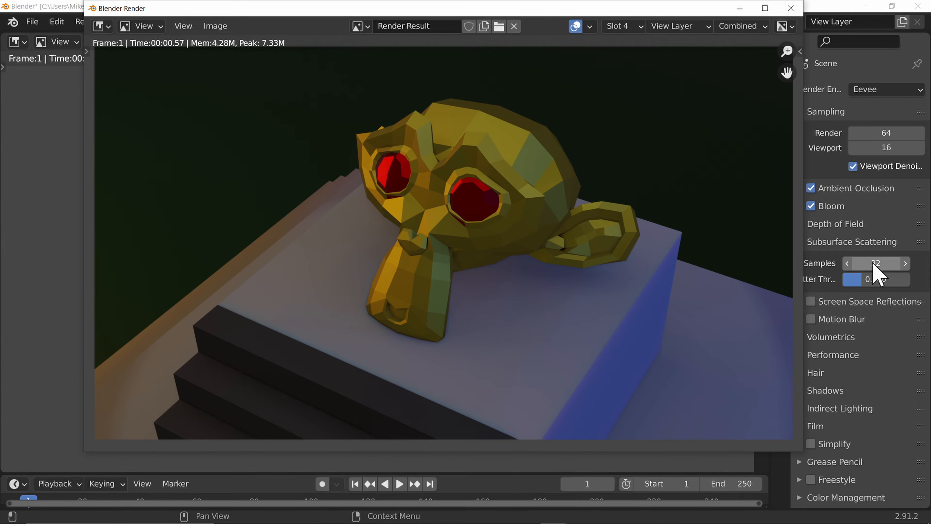
Step: Reset the Subsurface Scattering samples to 7 and collapse that panel
double_click(872, 263)
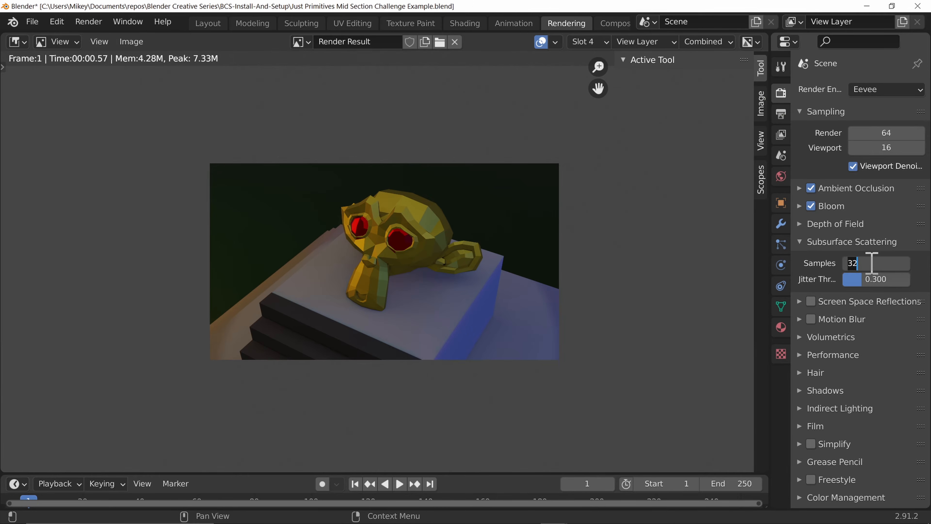
key(Return)
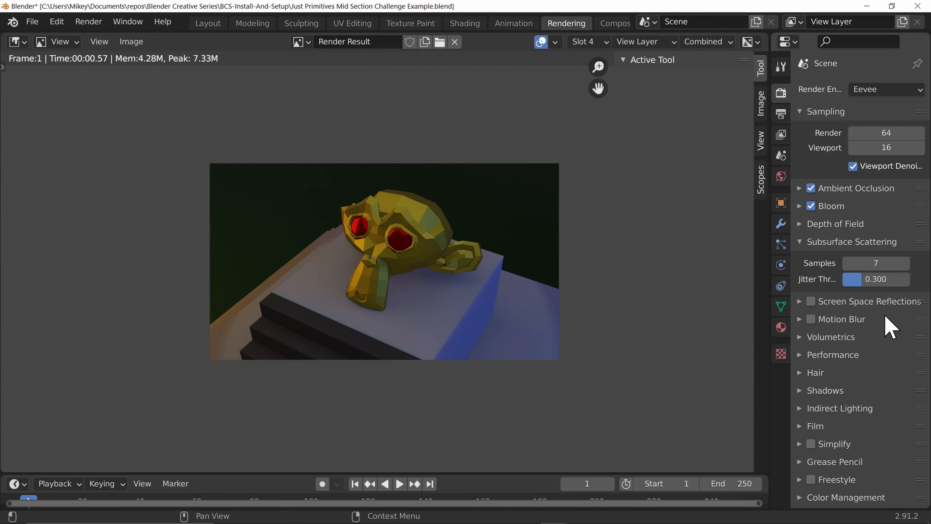
click(806, 241)
Step: Return to the Layout workspace and enable Screen Space Reflections in the render properties
click(207, 23)
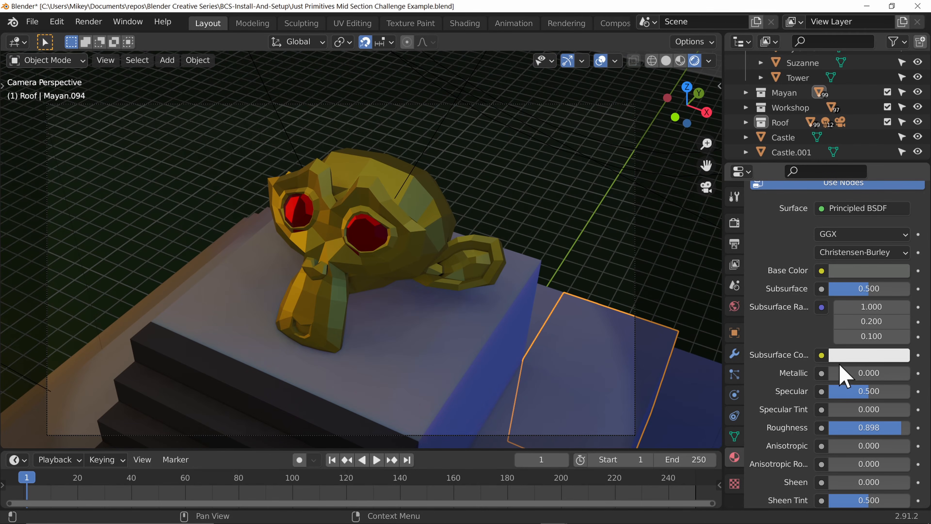
scroll(799, 339, down, 2)
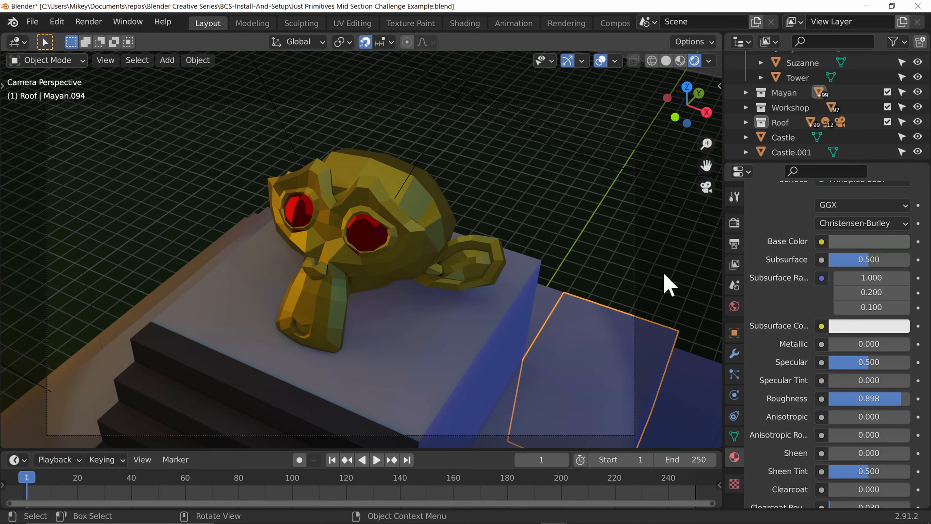
click(734, 223)
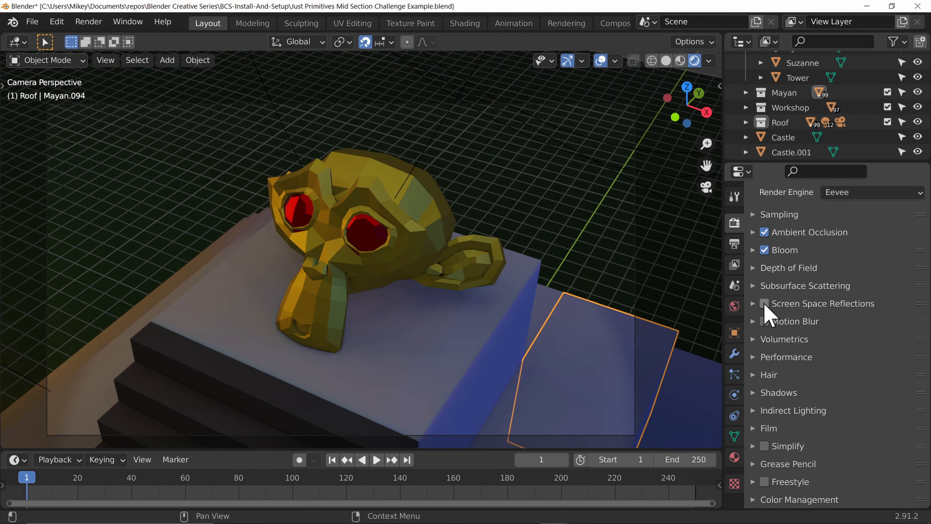
click(758, 304)
click(764, 304)
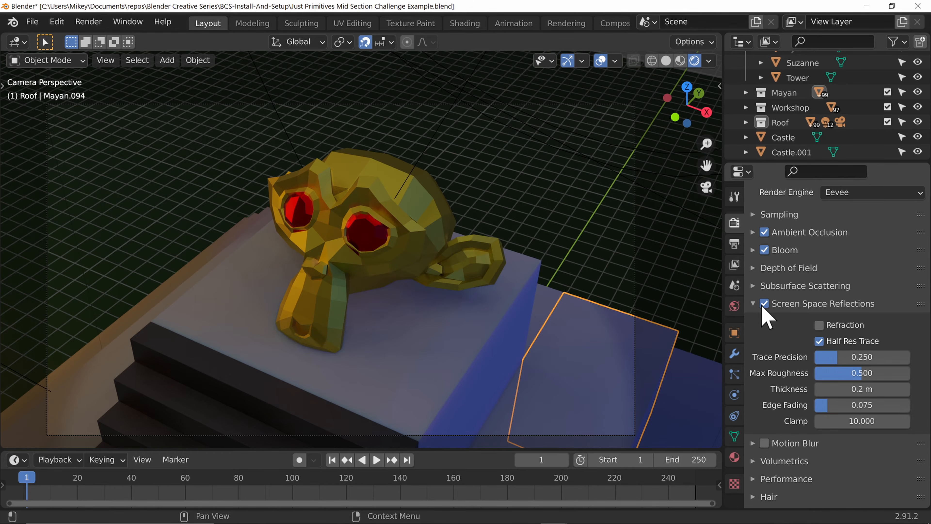
Step: Render the camera view into slot 4, compare it with the other render slots, then close the render window
scroll(362, 333, up, 5)
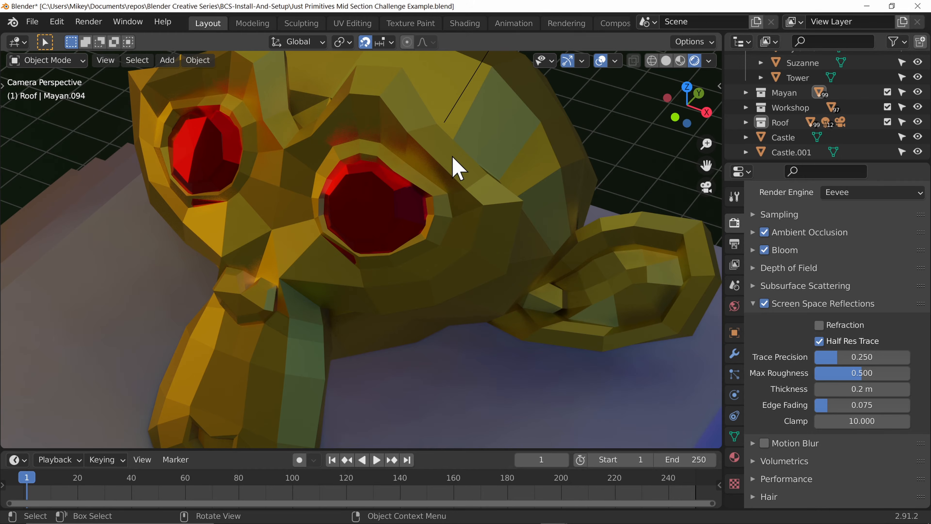
key(F12)
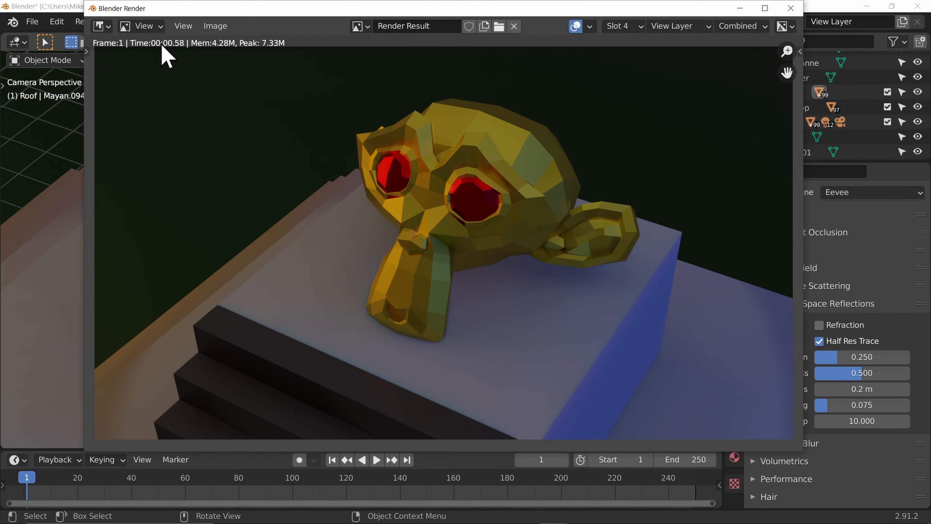
key(2)
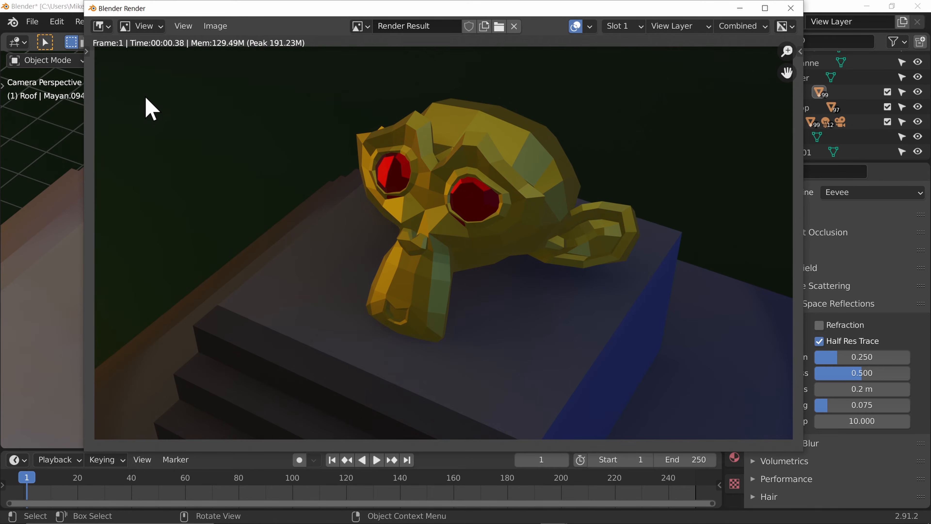
key(4)
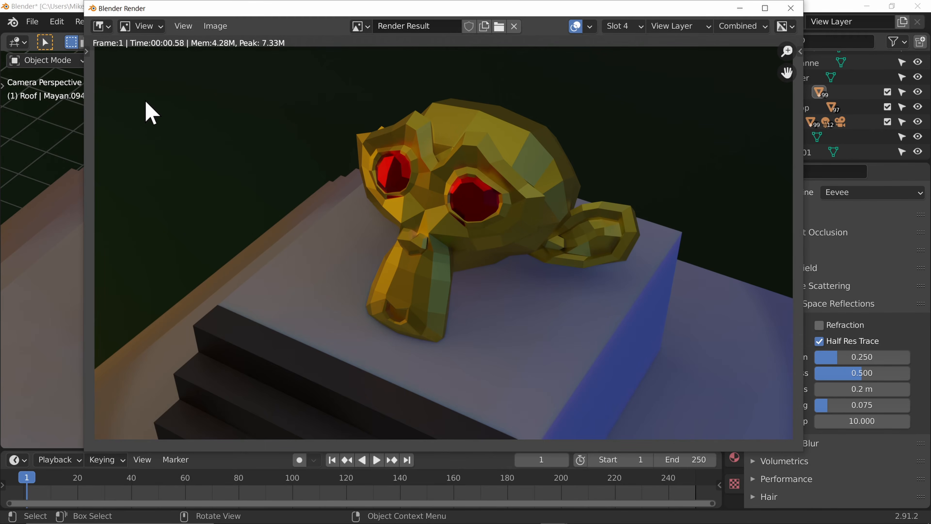
key(5)
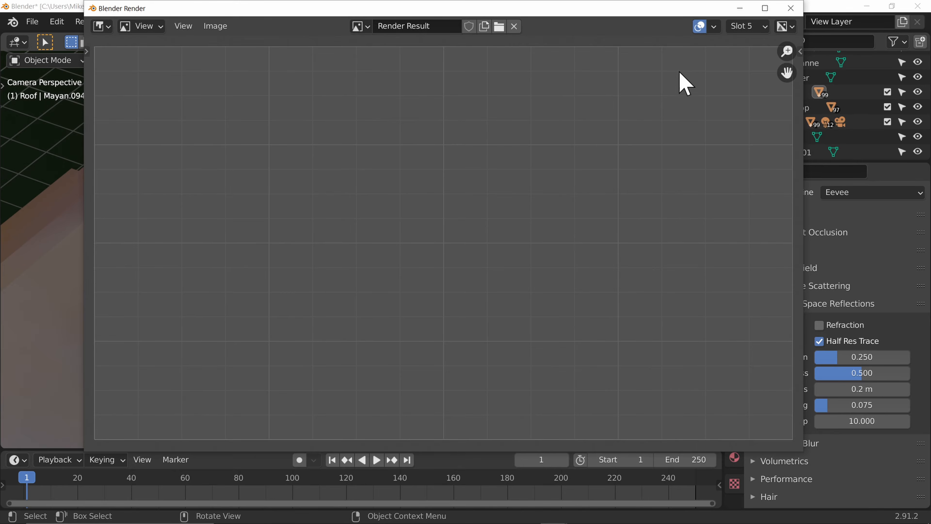
key(Escape)
Step: Turn off Half Res Trace and set the reflection Trace Precision to 1.000
click(820, 341)
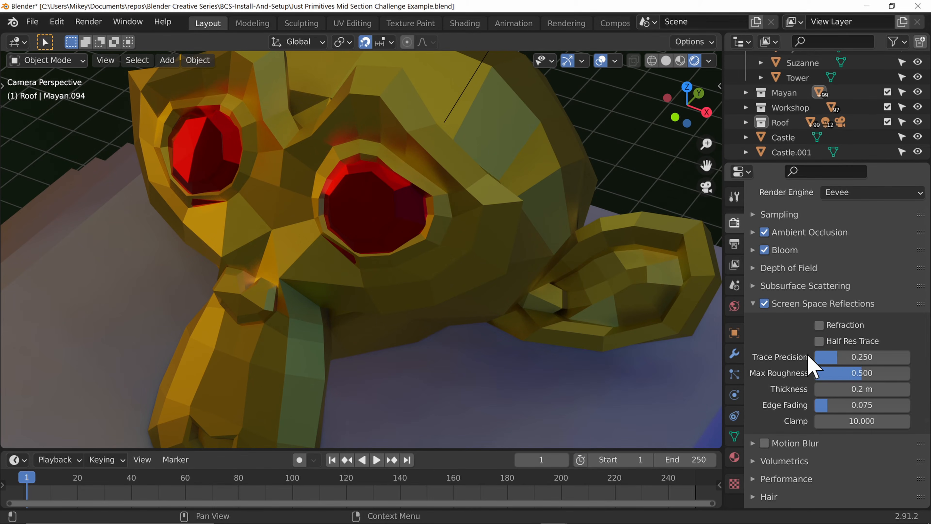
drag(834, 358, 908, 357)
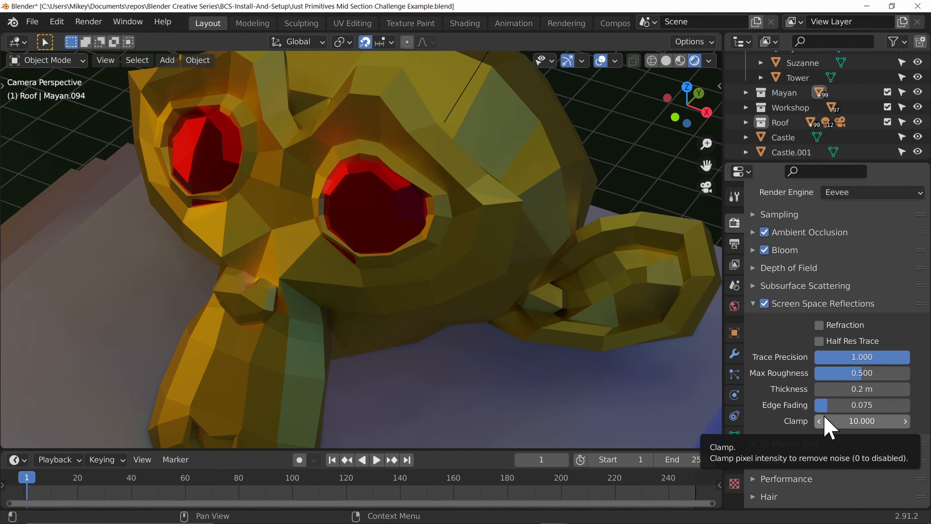
Step: Render the camera view into slot 5 twice, closing the render window each time
key(F12)
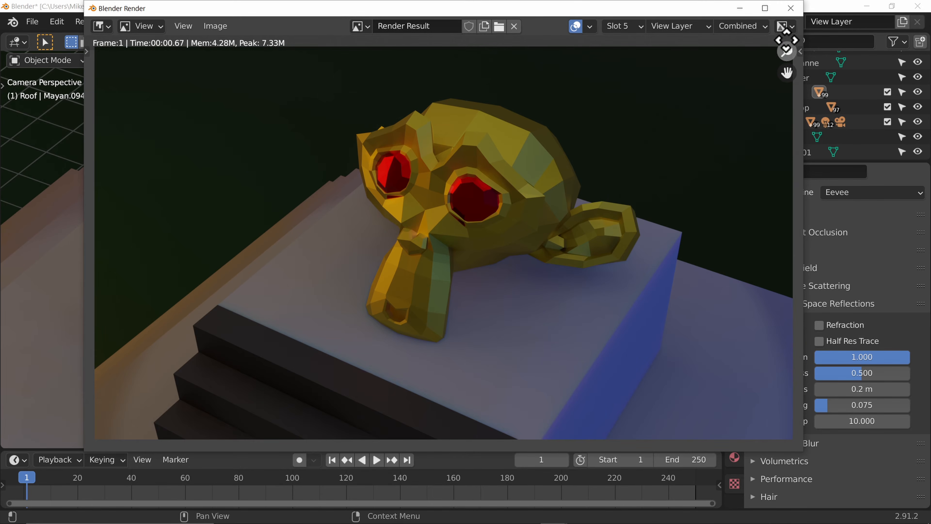
click(791, 8)
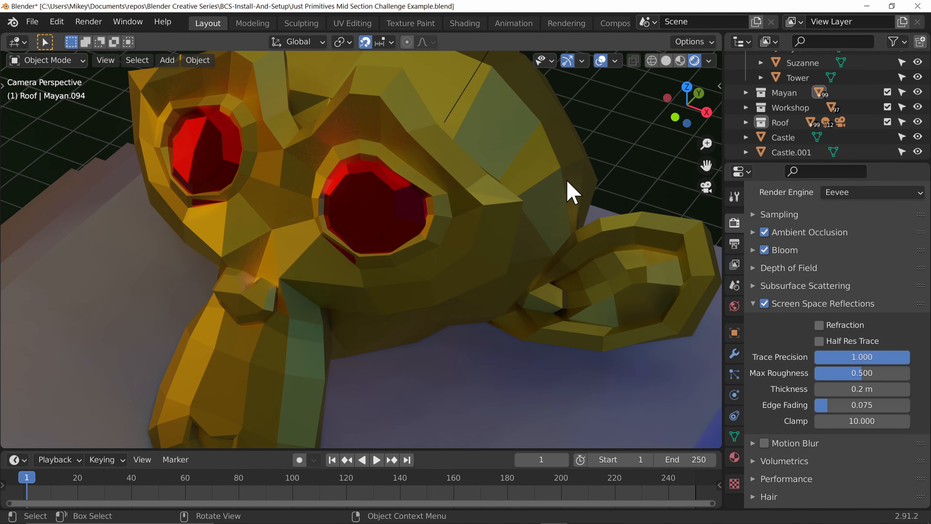
key(F12)
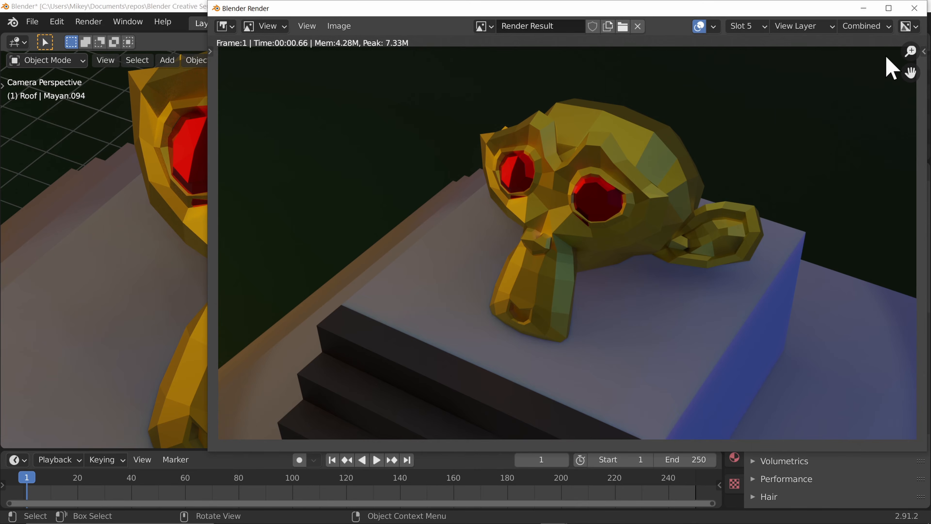
click(914, 8)
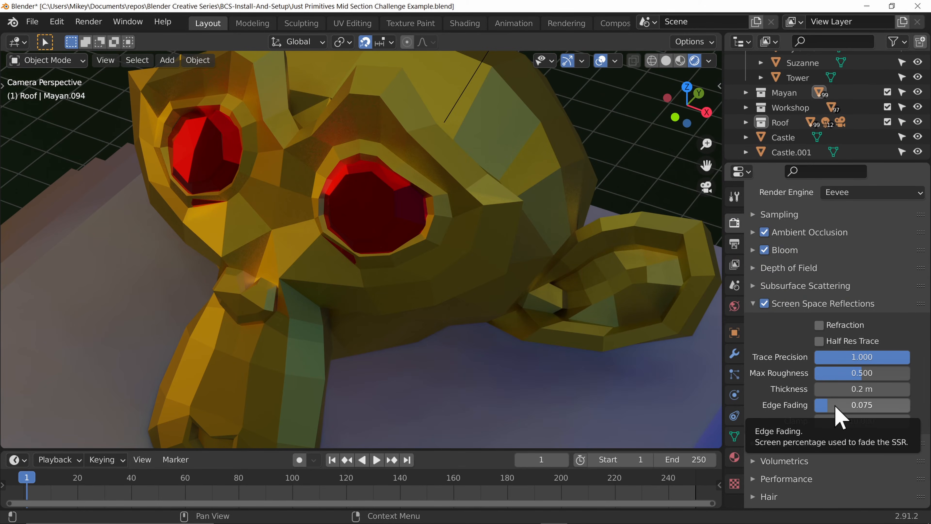
Step: Collapse the Screen Space Reflections panel and open the Volumetrics settings
click(758, 303)
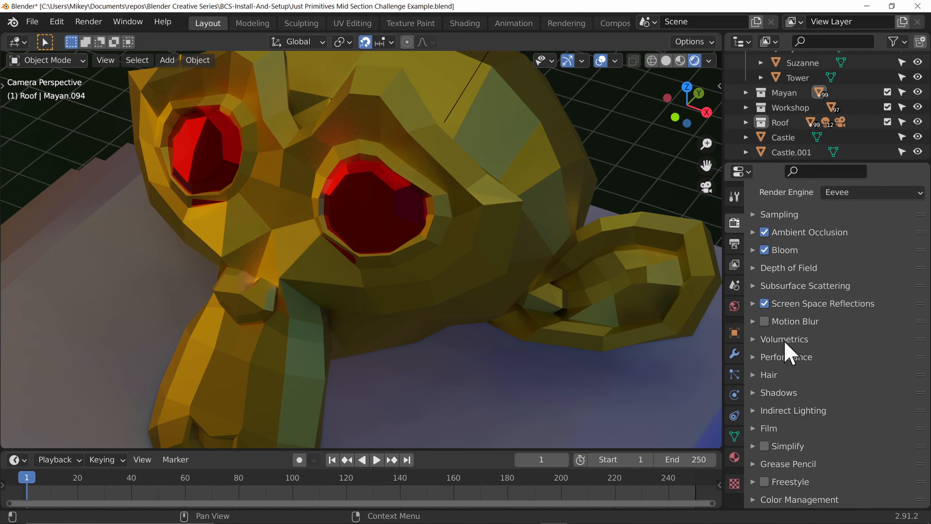
click(754, 340)
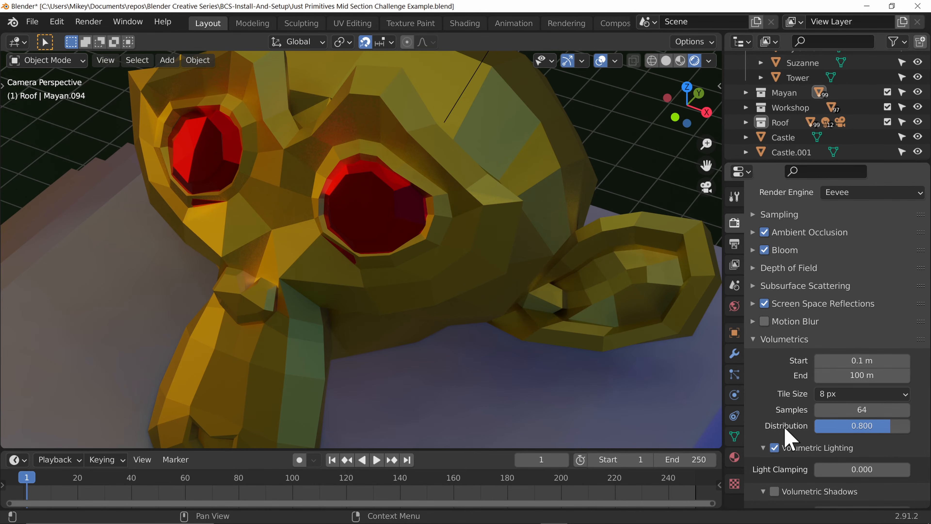
scroll(415, 392, down, 6)
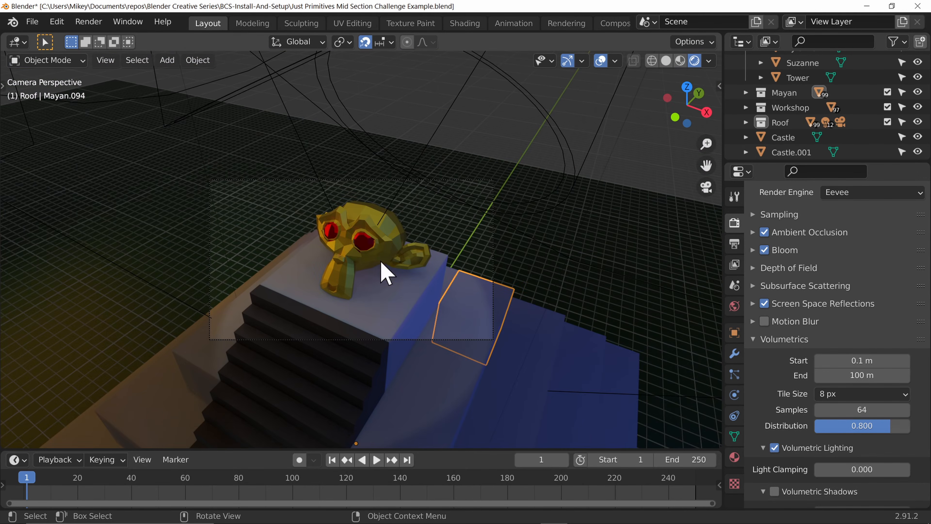
scroll(425, 299, up, 2)
scroll(424, 292, up, 1)
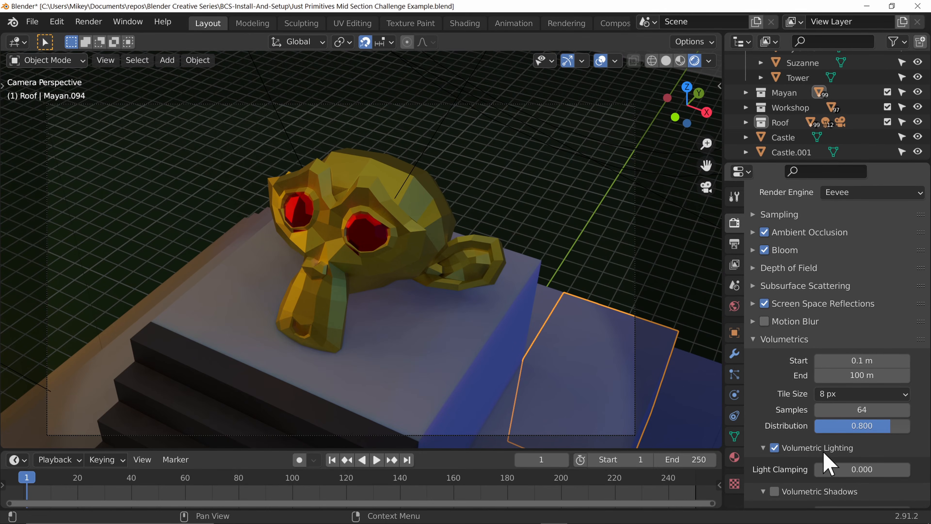
scroll(528, 356, down, 3)
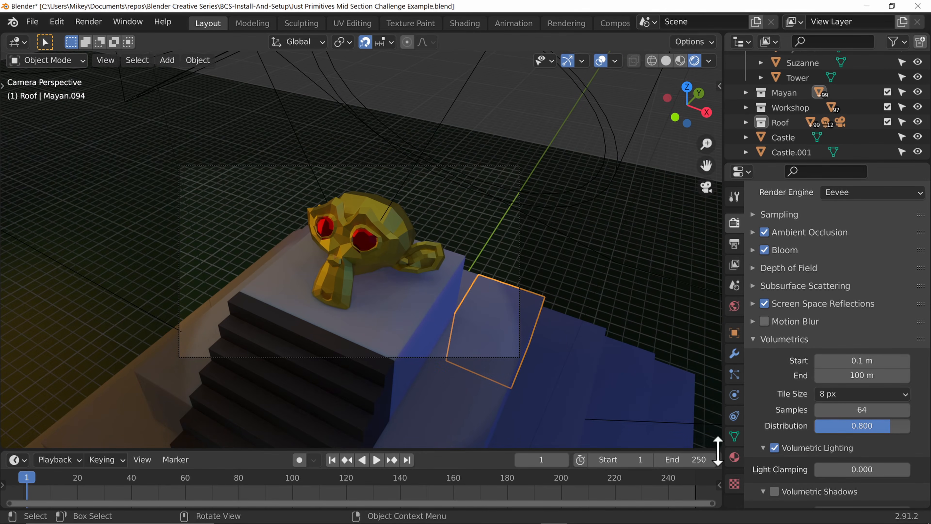
Step: Open the material properties and set the Stone material's Subsurface value to 0.000
click(736, 458)
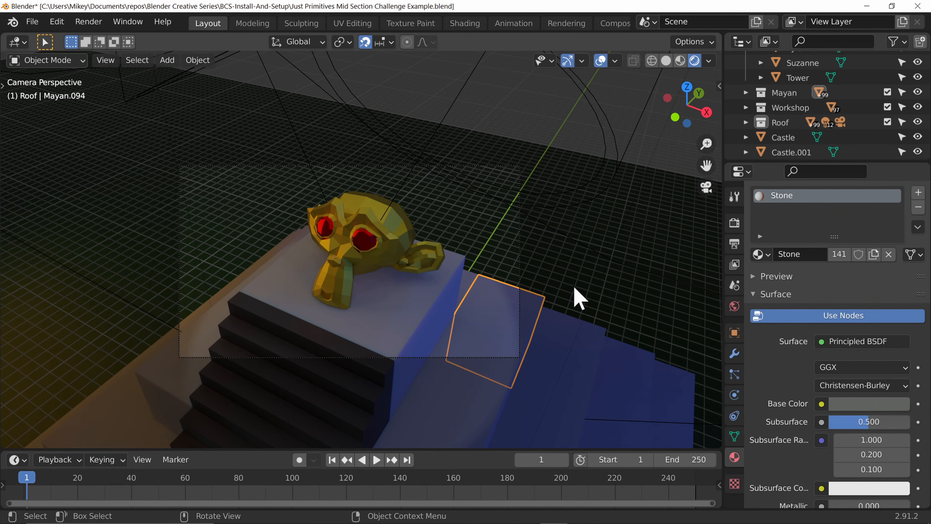
scroll(775, 411, down, 3)
drag(854, 378, 810, 393)
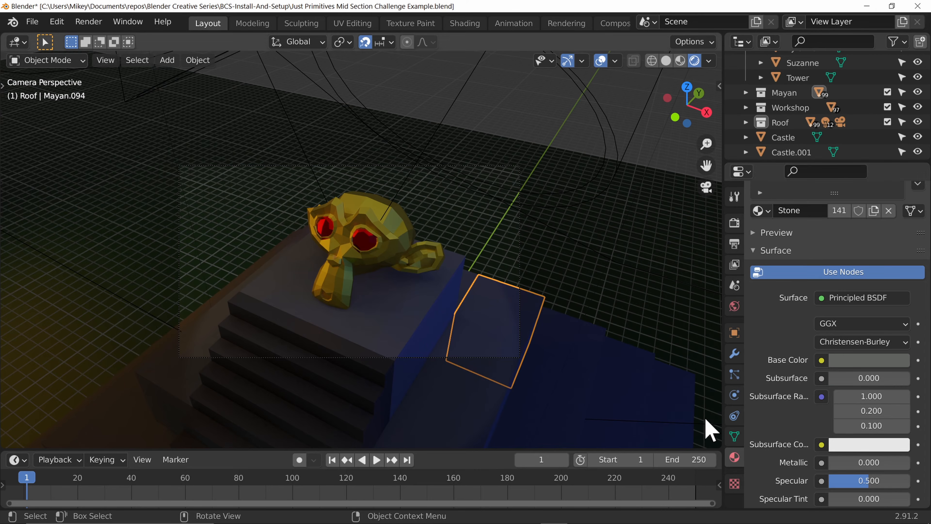
Step: Remove the Principled BSDF shader from the Stone material's Surface slot
scroll(875, 369, down, 7)
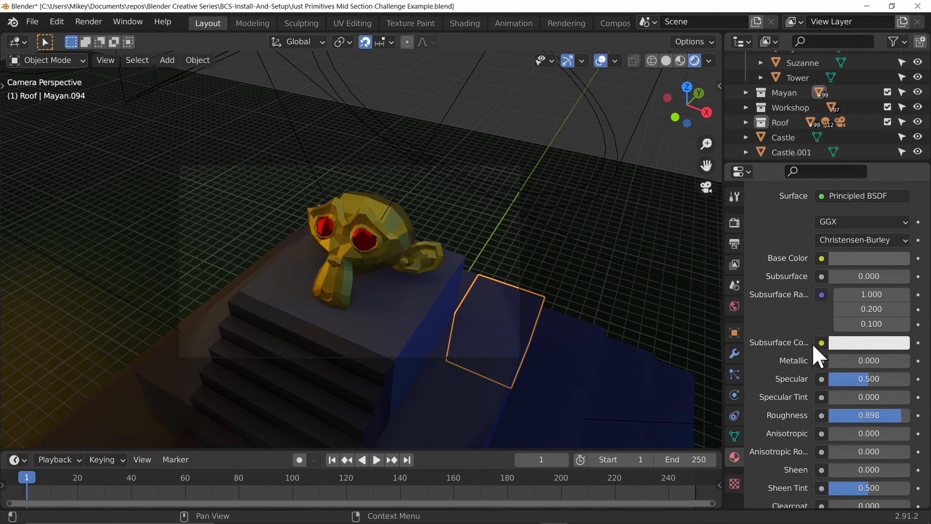
scroll(818, 330, up, 5)
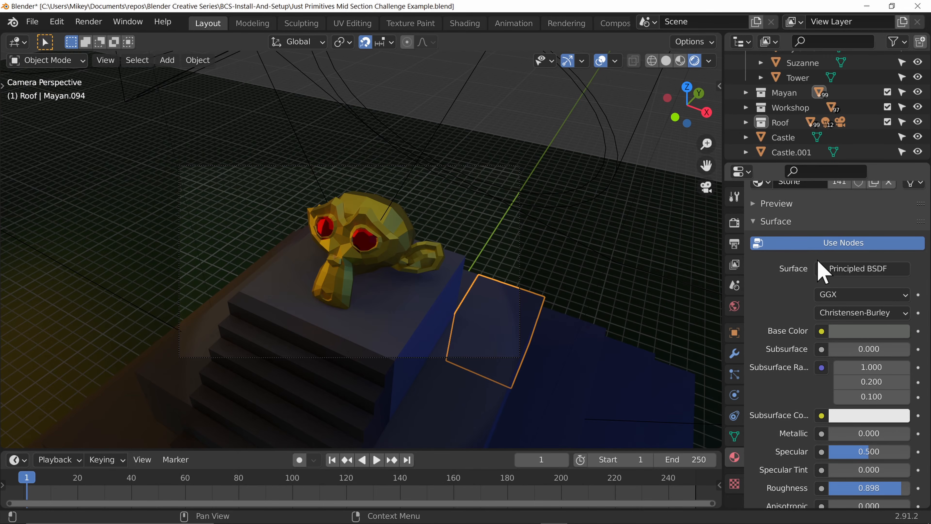
click(847, 269)
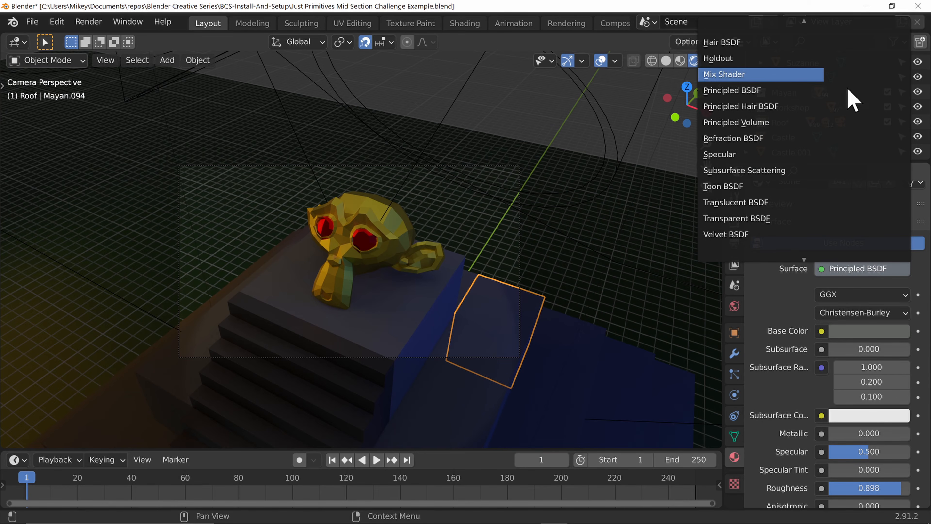
mouse_move(814, 17)
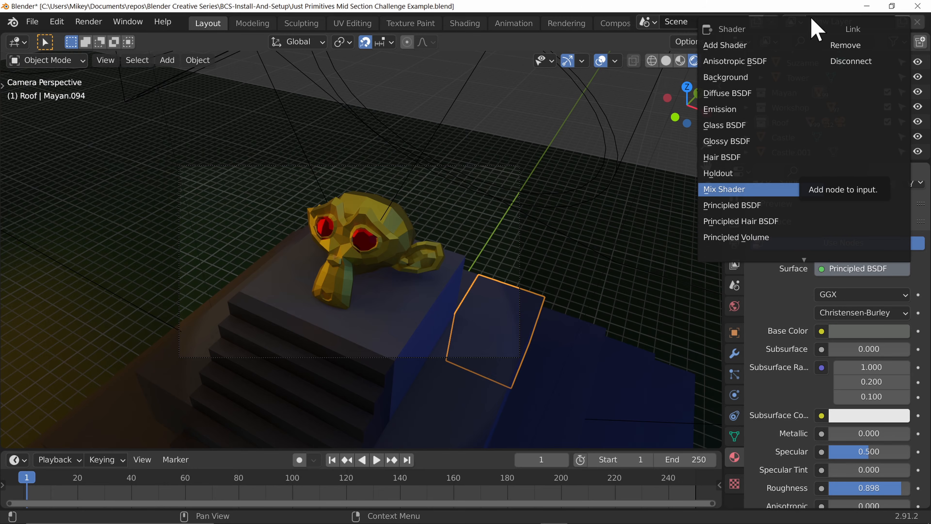
click(847, 45)
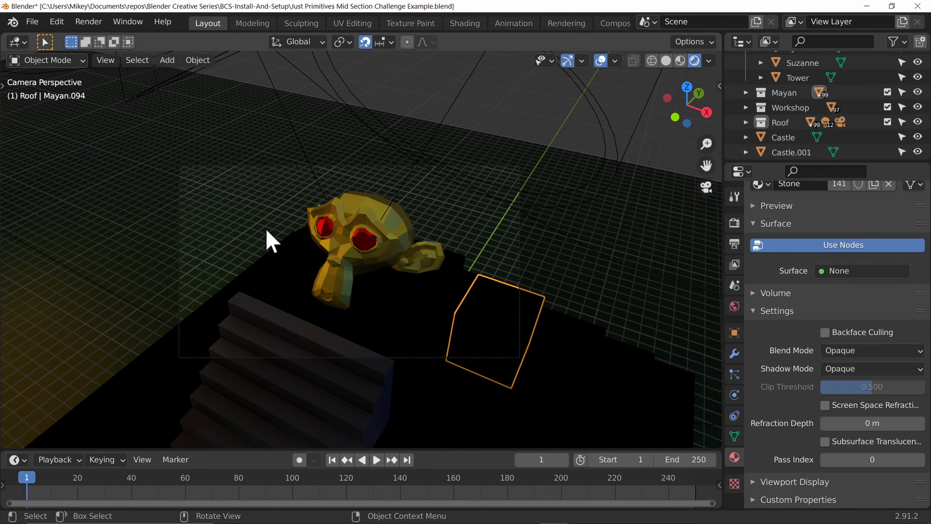
Step: Expand the Volume section and assign a Principled Volume shader to the Stone material's Volume slot
click(756, 293)
click(838, 315)
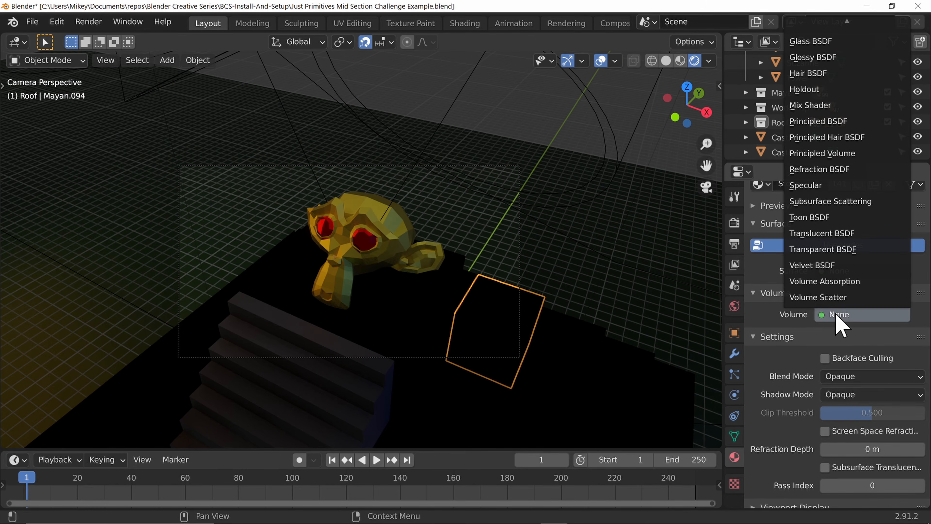
click(842, 153)
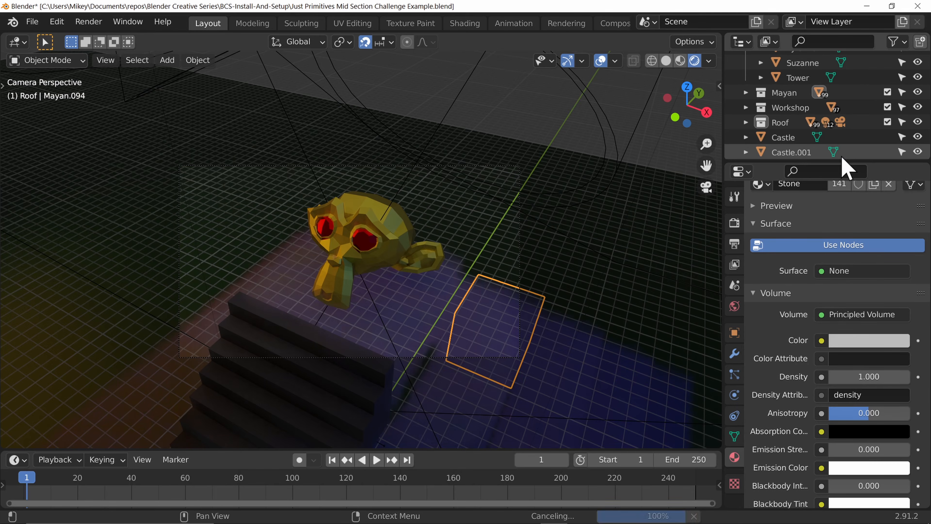
Step: Switch to the Rendering workspace, render the camera view into slot 6 and close the render window
middle_drag(485, 345, 528, 205)
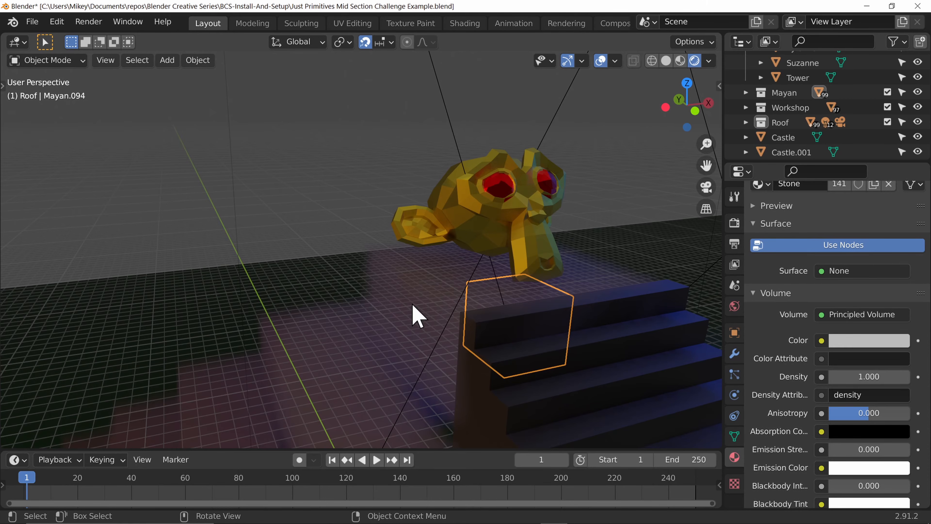
click(566, 22)
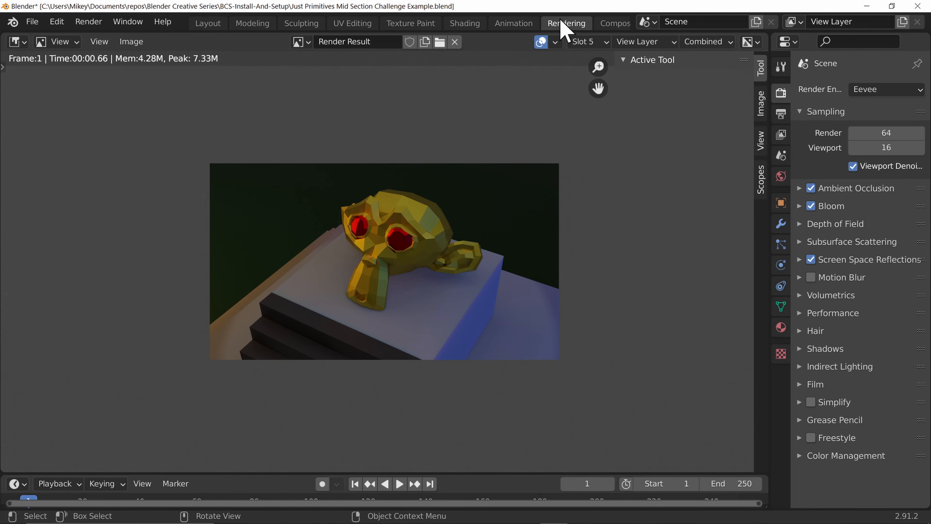
click(596, 42)
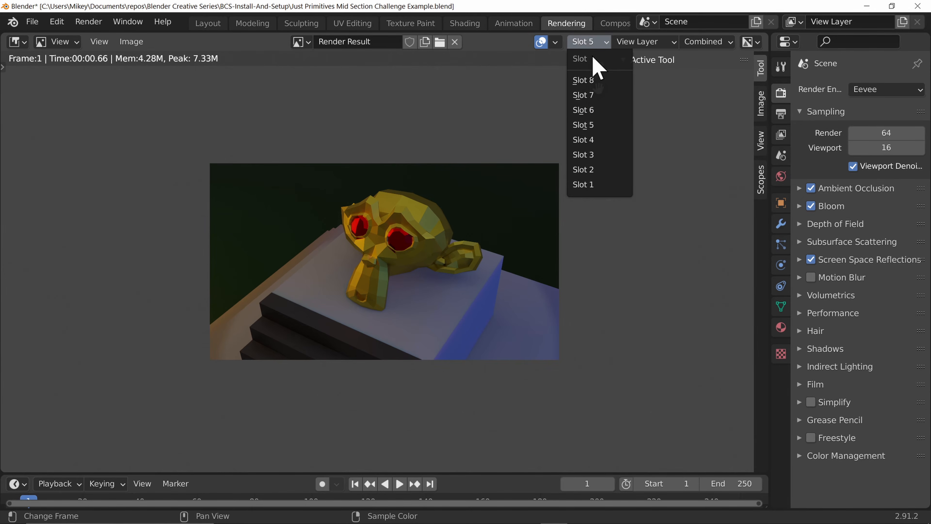
click(602, 110)
key(F12)
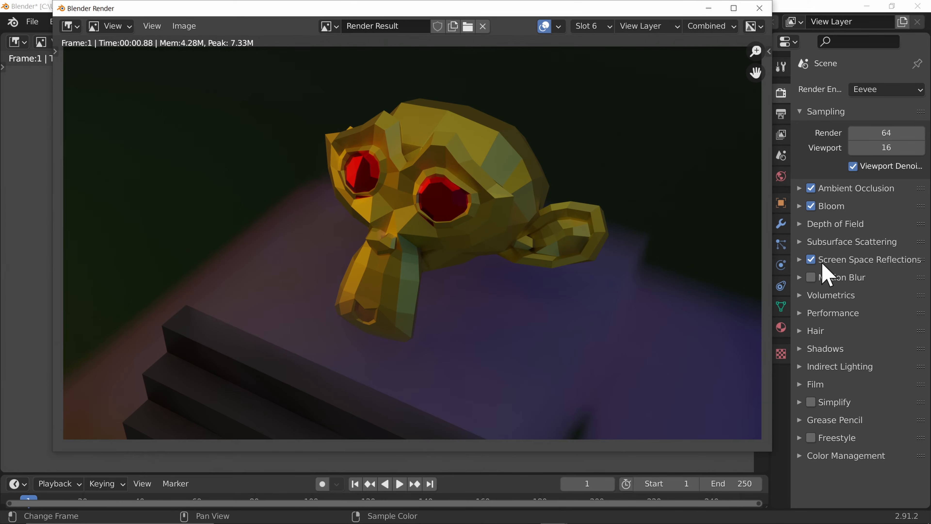
click(759, 8)
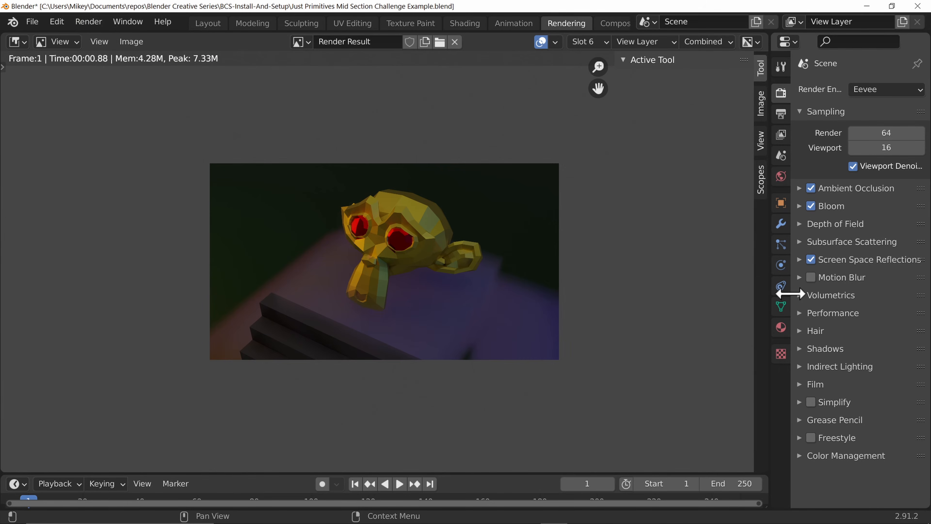
Step: Expand the Volumetrics settings and set the volumetric Samples to 128
click(801, 297)
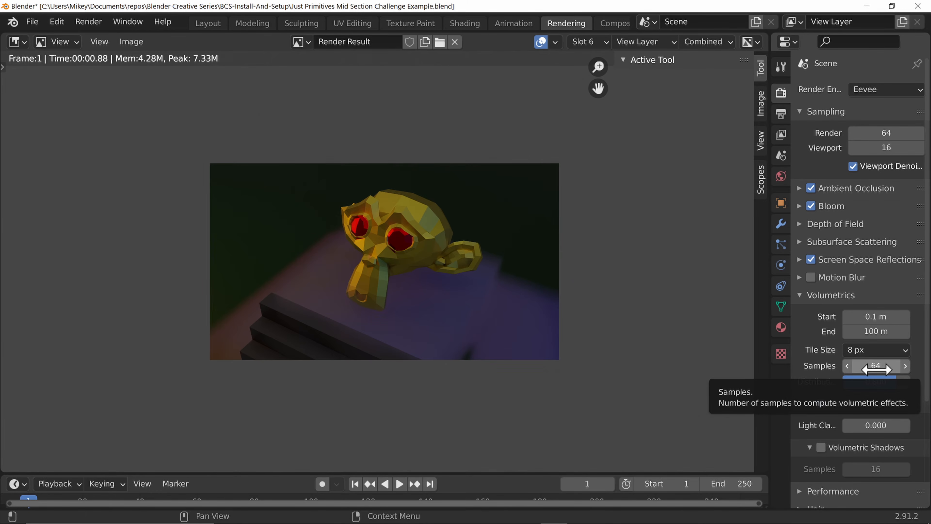
click(877, 367)
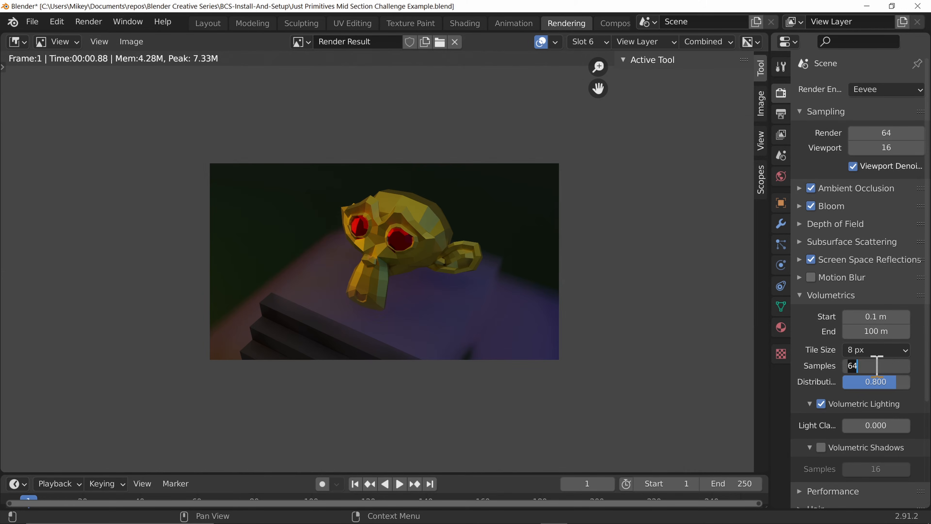
text(128)
key(Return)
Step: Set the volumetric Tile Size to 2 px
click(872, 354)
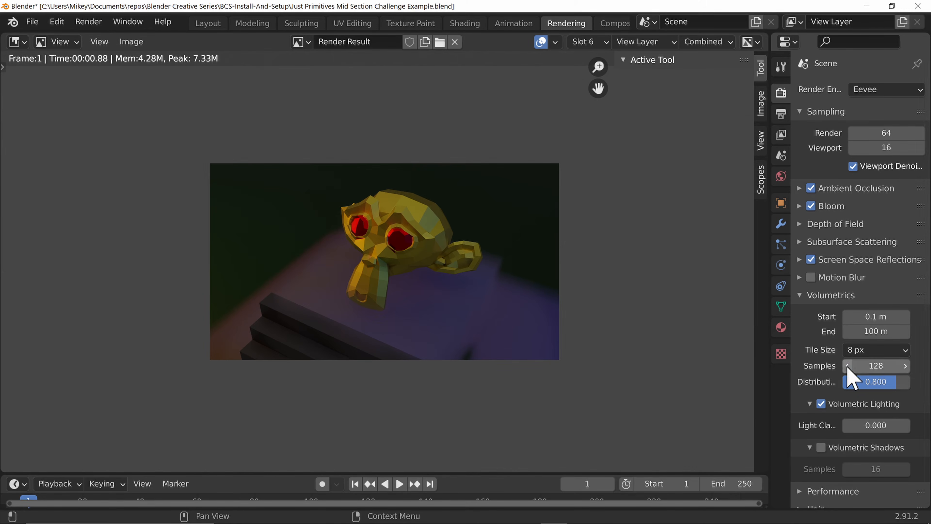
click(871, 355)
click(869, 366)
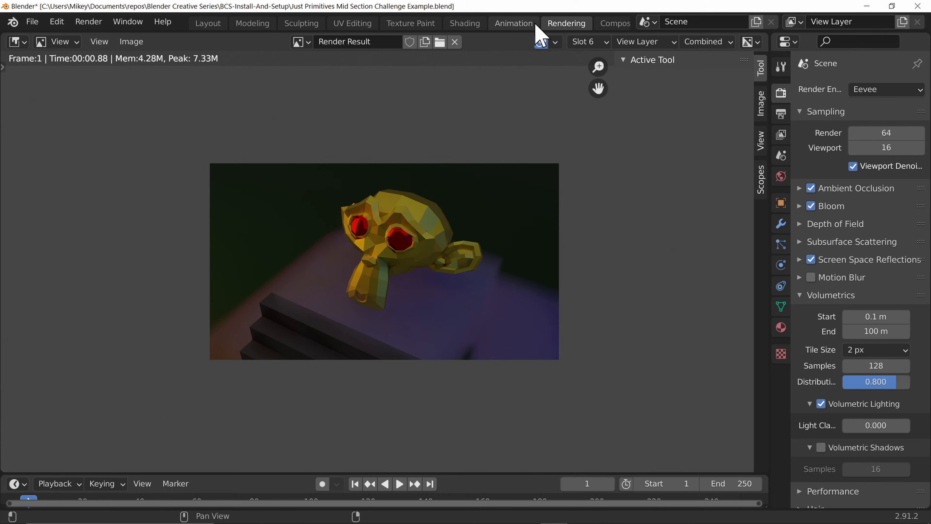
Step: Render the camera view into slot 7 and close the render window
click(589, 42)
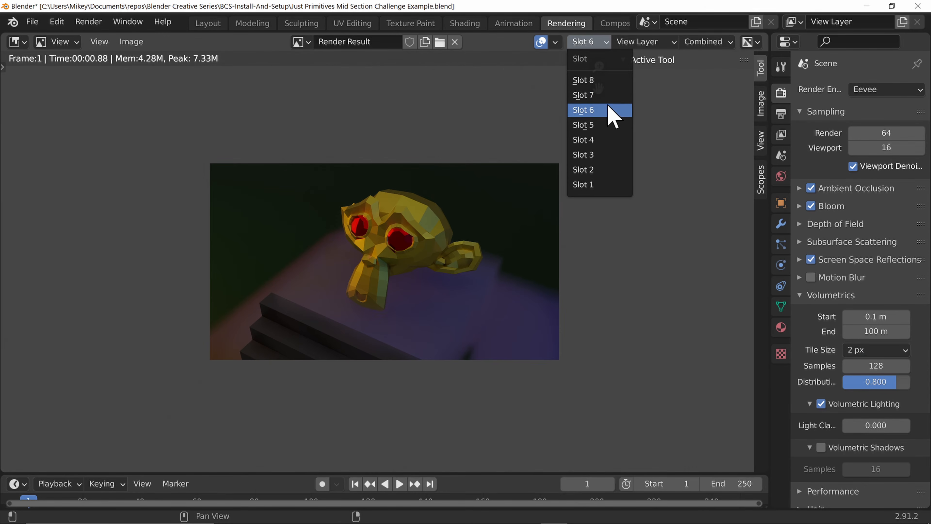
click(611, 97)
key(F12)
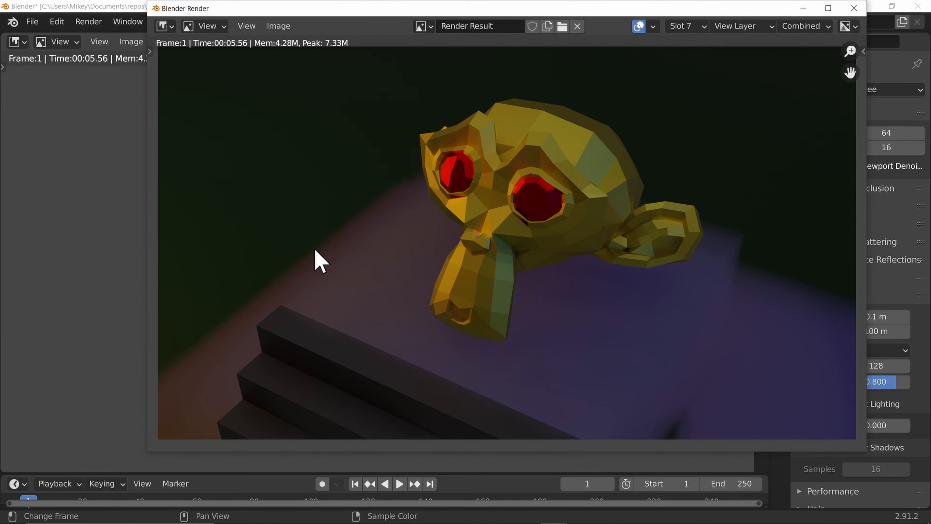
click(853, 8)
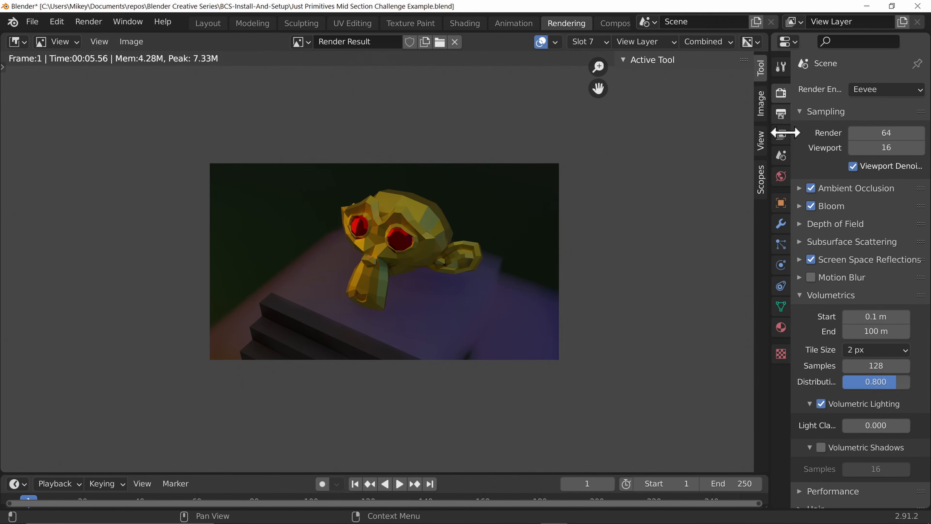
Step: Back in the Layout workspace, select the block atop the pyramid and clear the Stone material's Volume shader to None
scroll(834, 369, down, 3)
scroll(806, 304, down, 3)
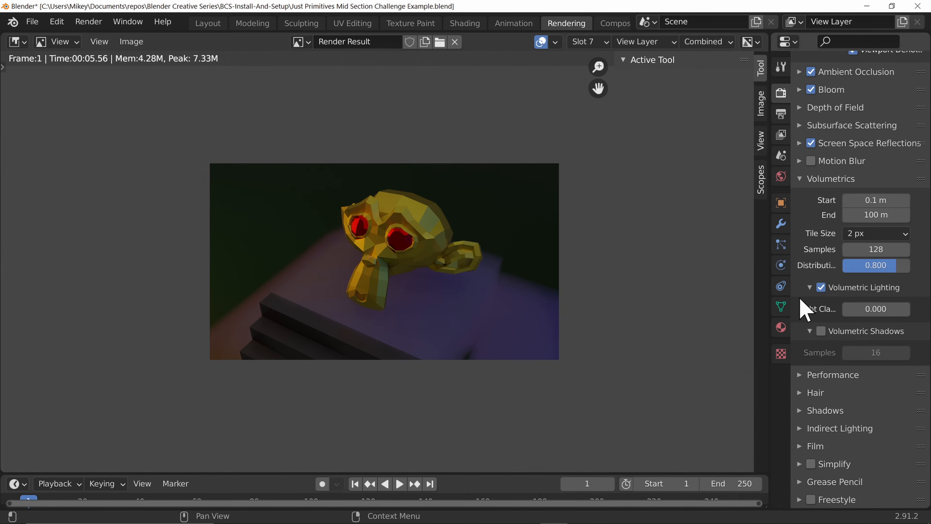
click(208, 23)
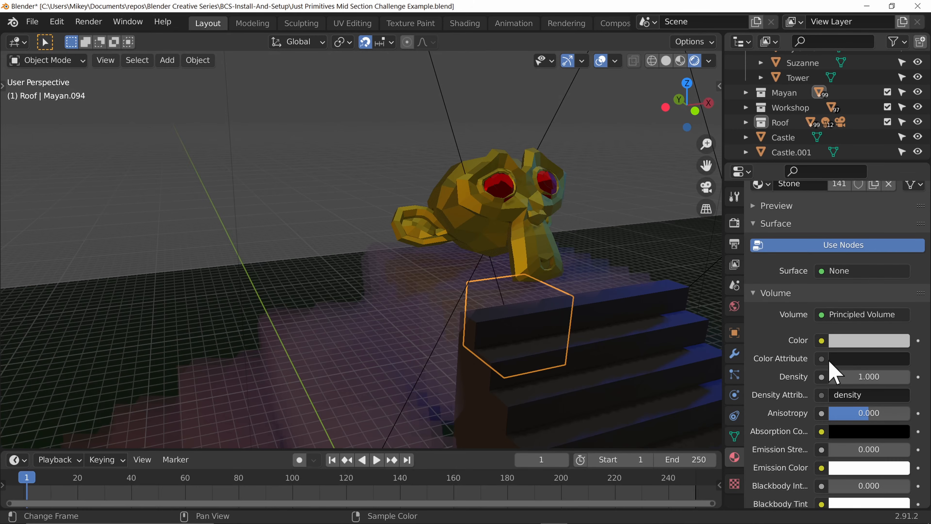
click(736, 223)
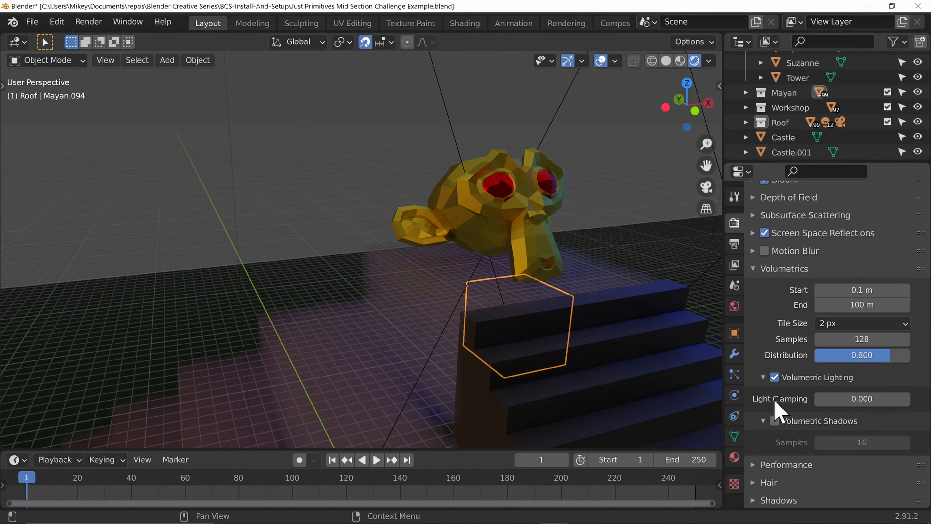
click(412, 284)
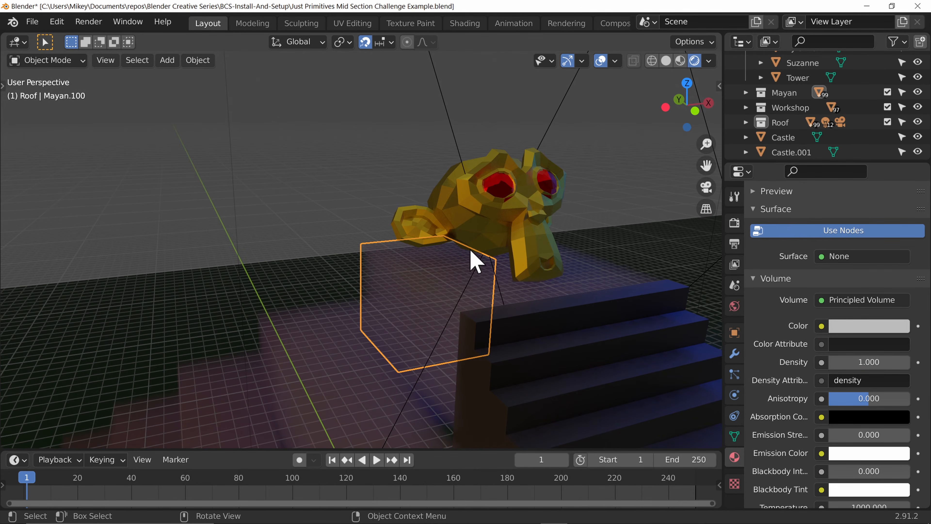
click(842, 257)
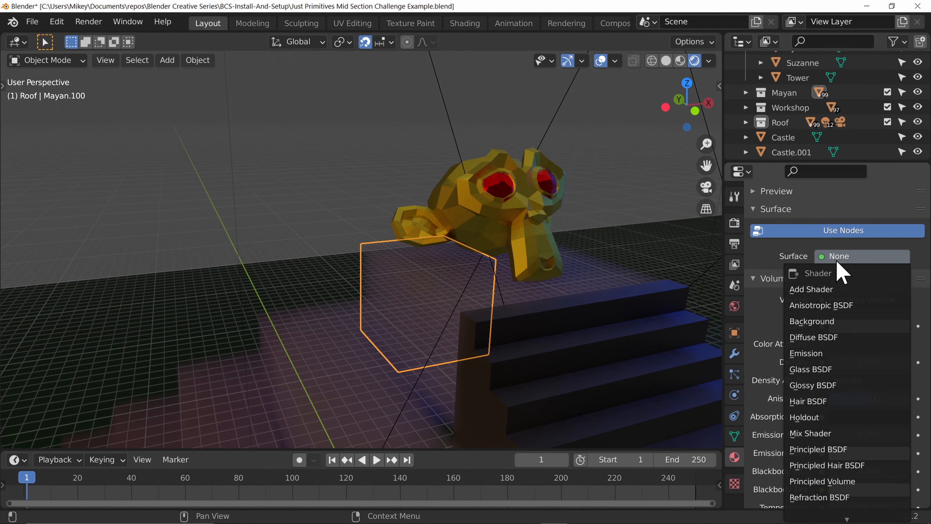
click(862, 299)
scroll(859, 36, up, 15)
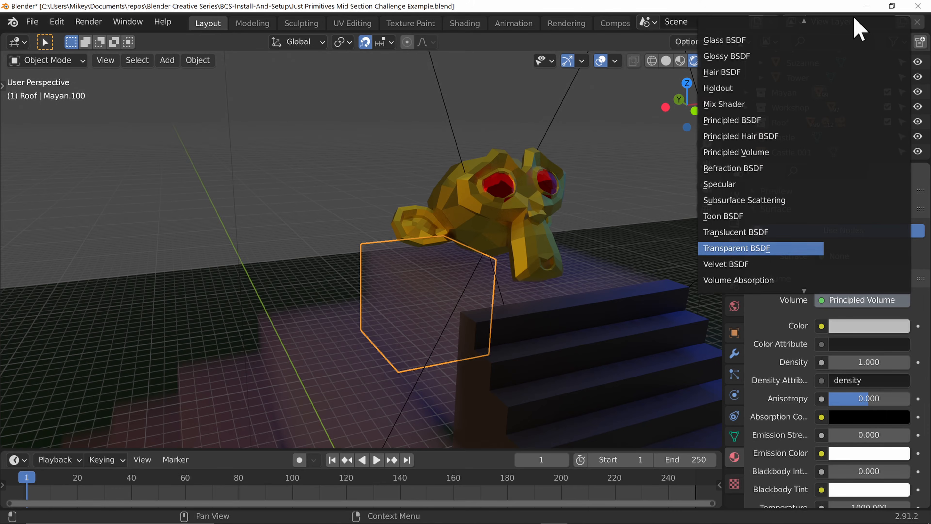
click(864, 58)
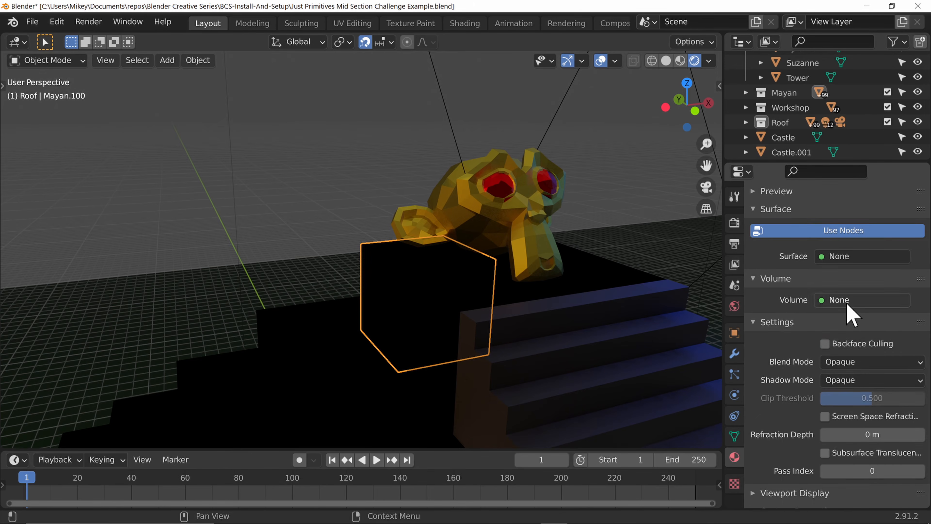
Step: Assign a Principled BSDF to the material's Surface and set its Base Color to dark brown (H 0.109, S 0.273, V 0.322)
click(845, 256)
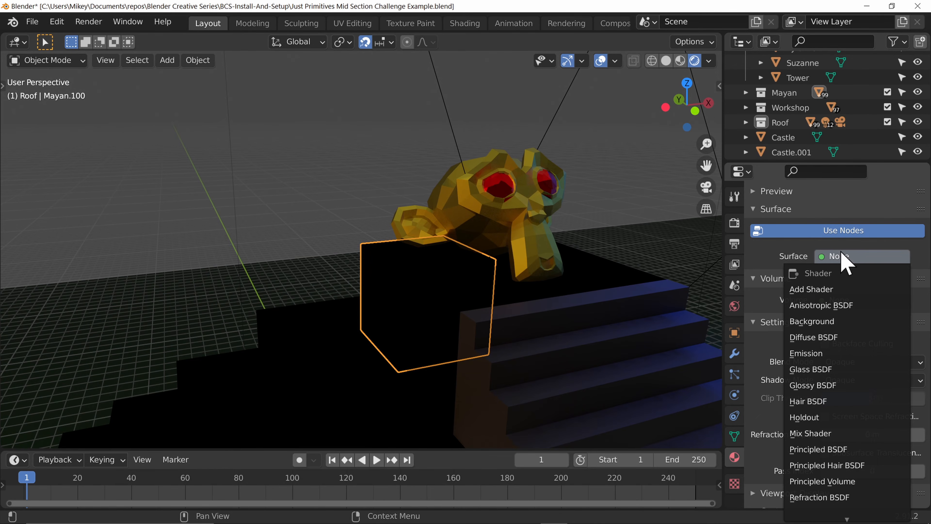
click(843, 450)
scroll(851, 363, down, 3)
click(851, 360)
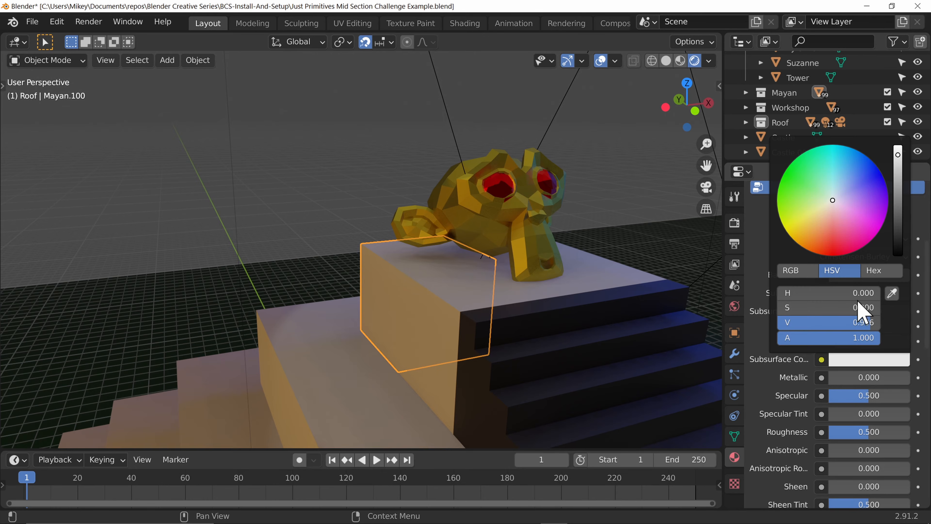
drag(899, 234, 898, 234)
scroll(816, 381, up, 1)
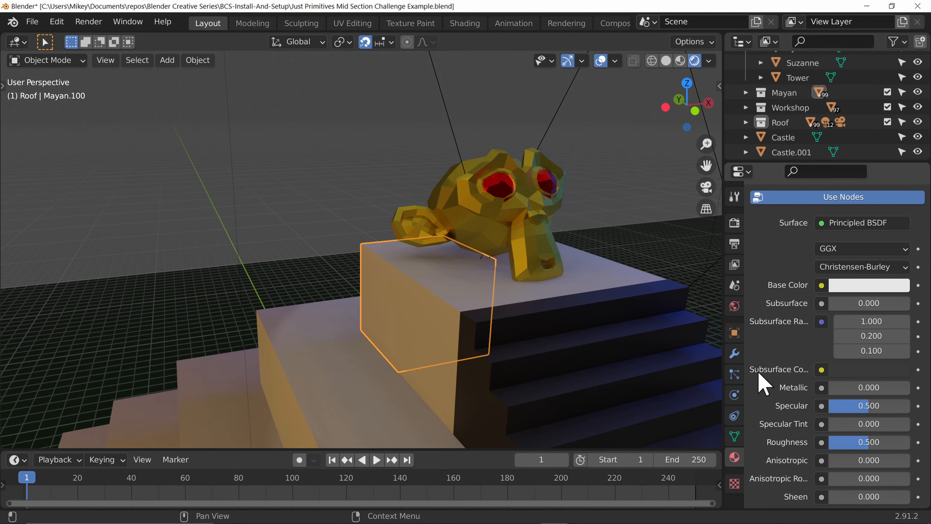
click(883, 287)
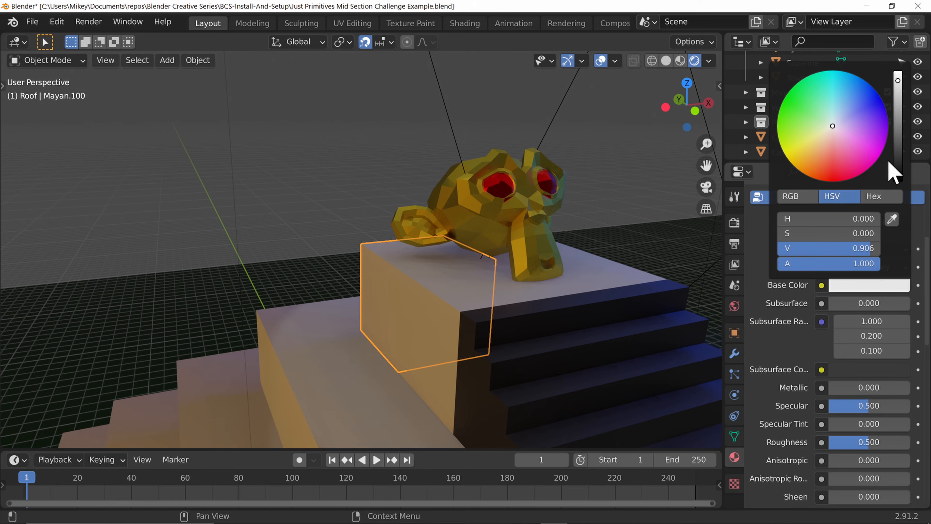
click(854, 286)
drag(898, 162, 898, 145)
drag(813, 135, 824, 138)
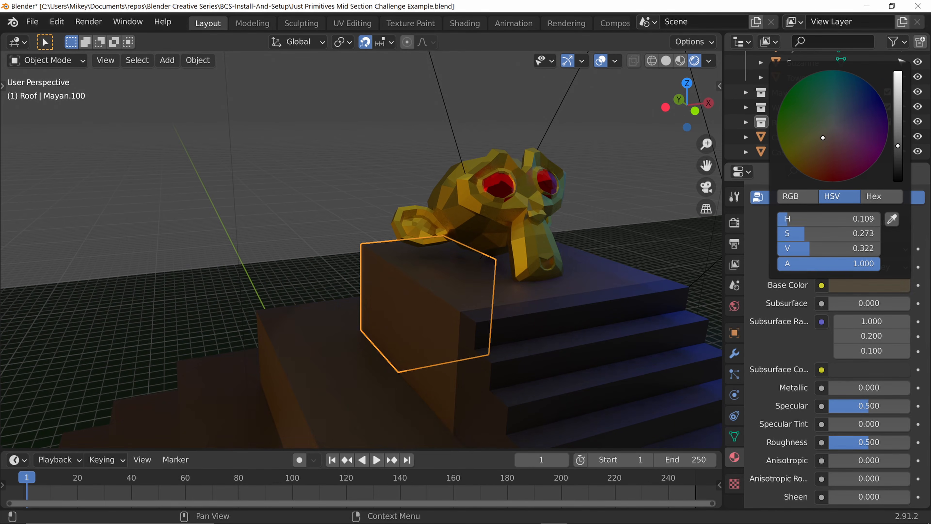
Step: Render the camera view into slot 7 again and close the render window
scroll(537, 385, down, 8)
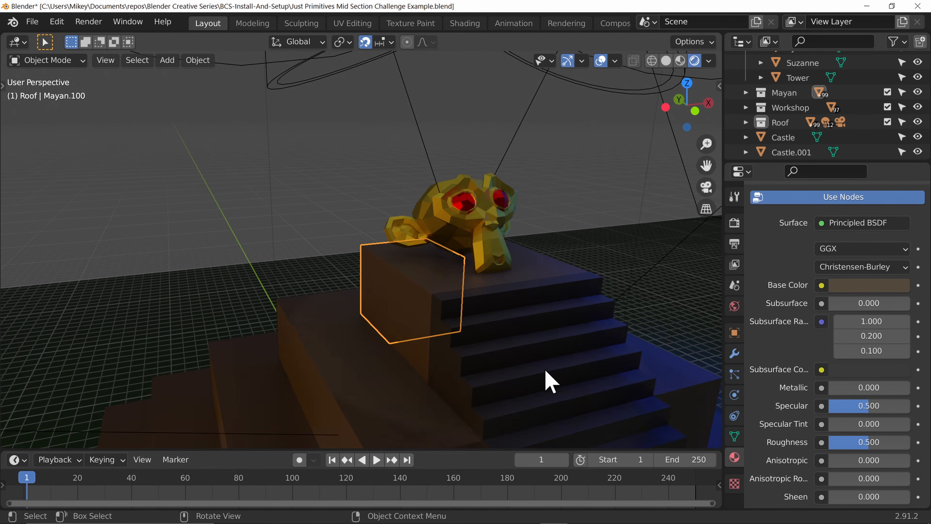
scroll(552, 374, down, 2)
key(F12)
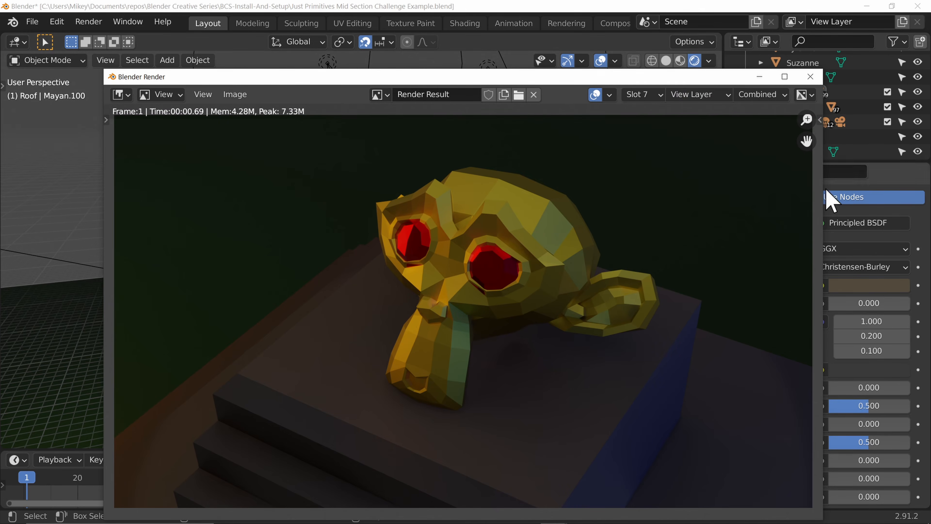
click(806, 78)
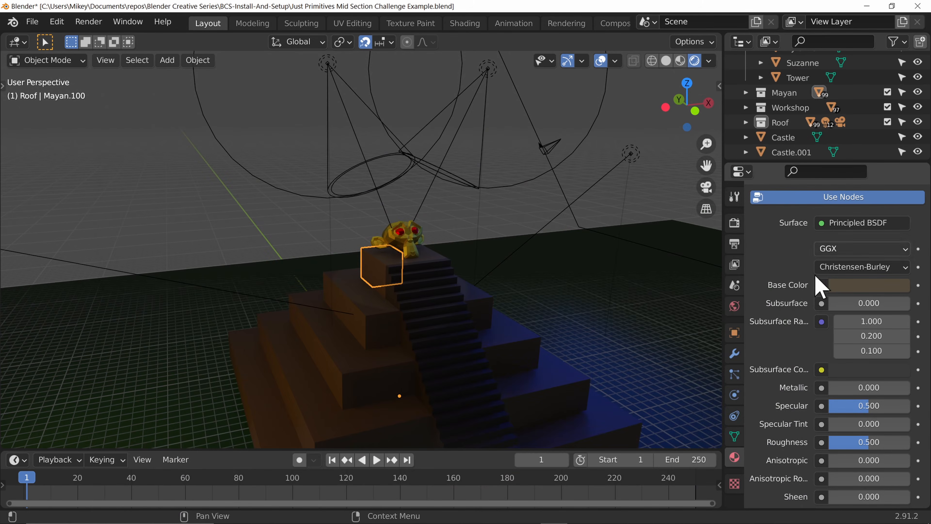
Step: In the render properties, collapse Volumetrics and browse the Performance settings
click(736, 224)
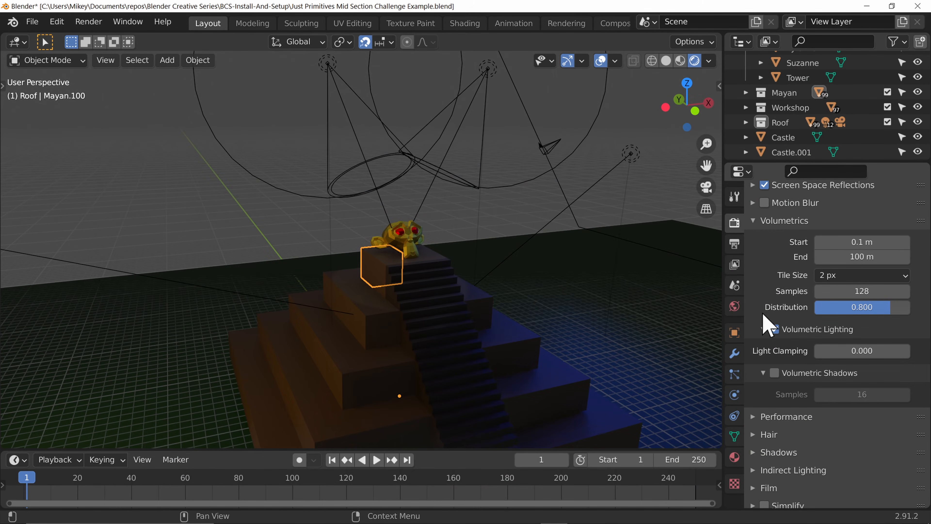
click(761, 222)
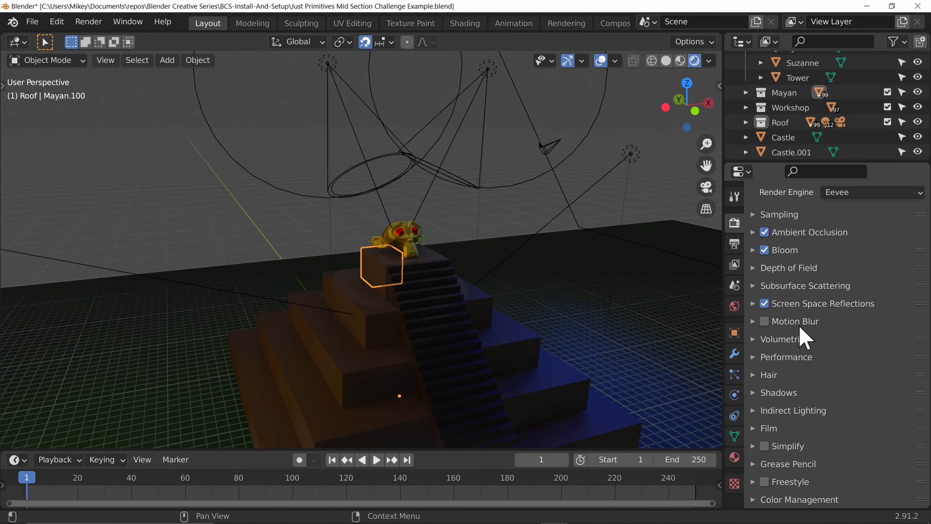
click(754, 357)
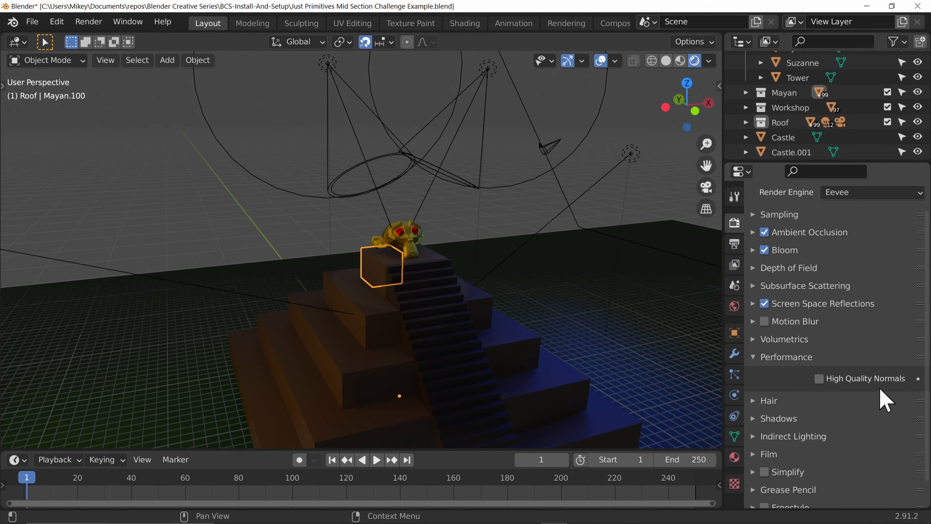
click(758, 358)
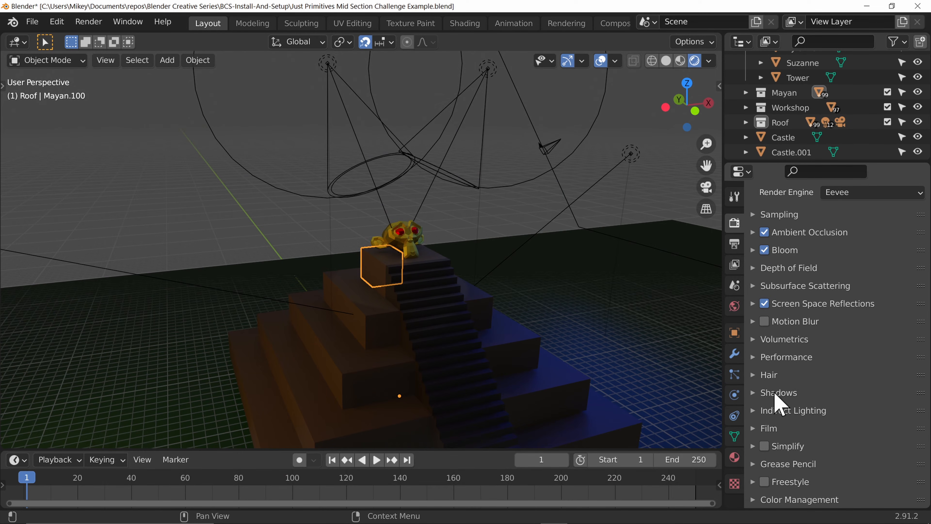
Step: Expand the Shadows settings and set the Cascade Size to 4096 px
click(756, 393)
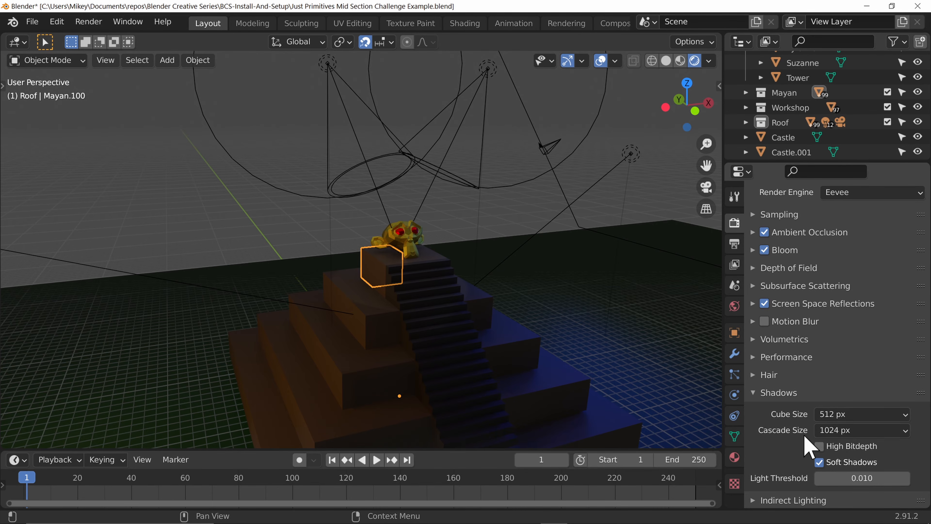
click(860, 431)
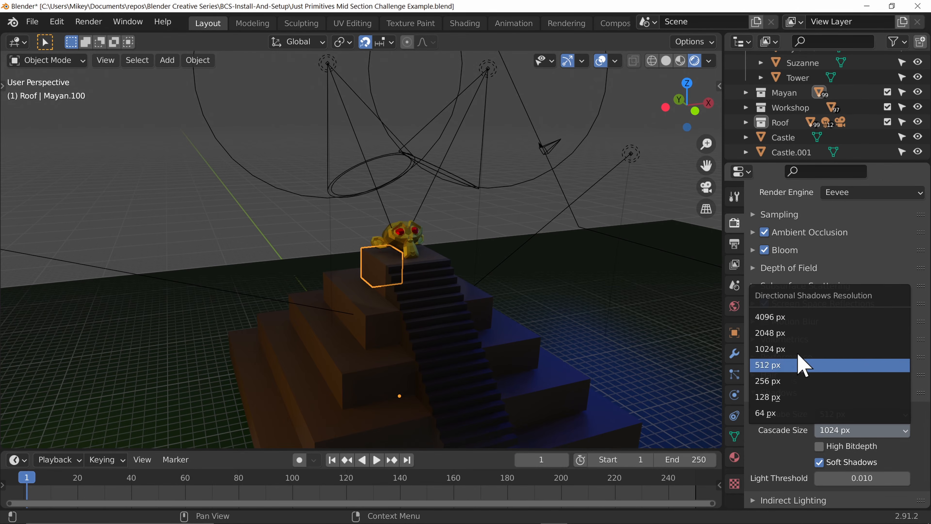
click(801, 318)
click(846, 414)
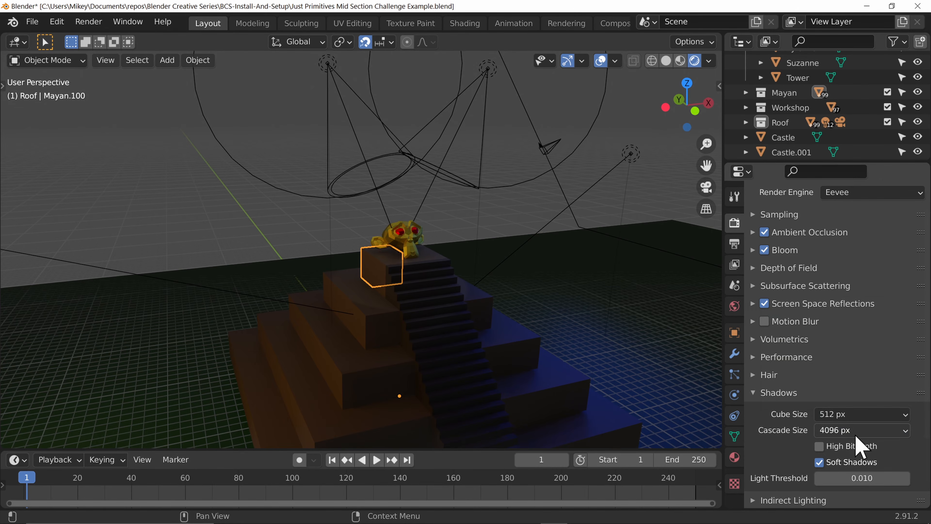
Step: Zoom in on Suzanne's eye and set both the shadow Cube Size and Cascade Size to 64 px
click(846, 414)
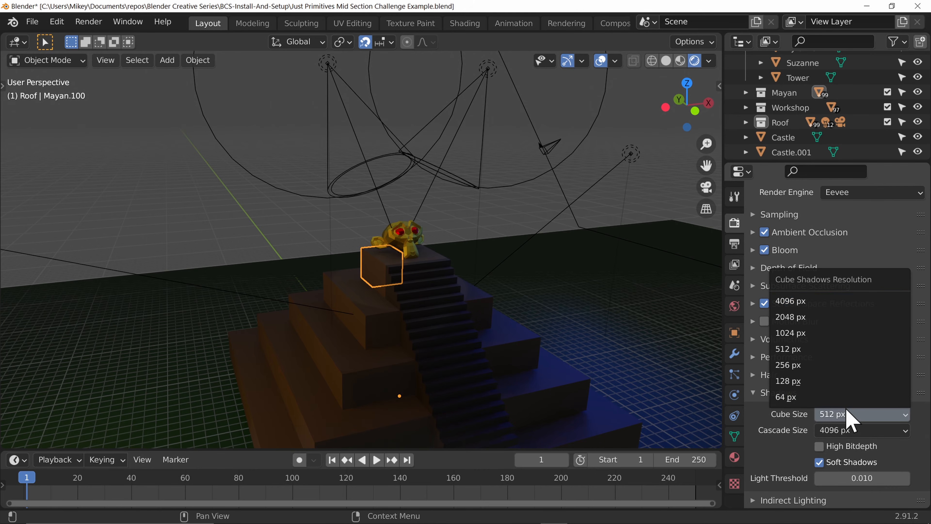
click(827, 300)
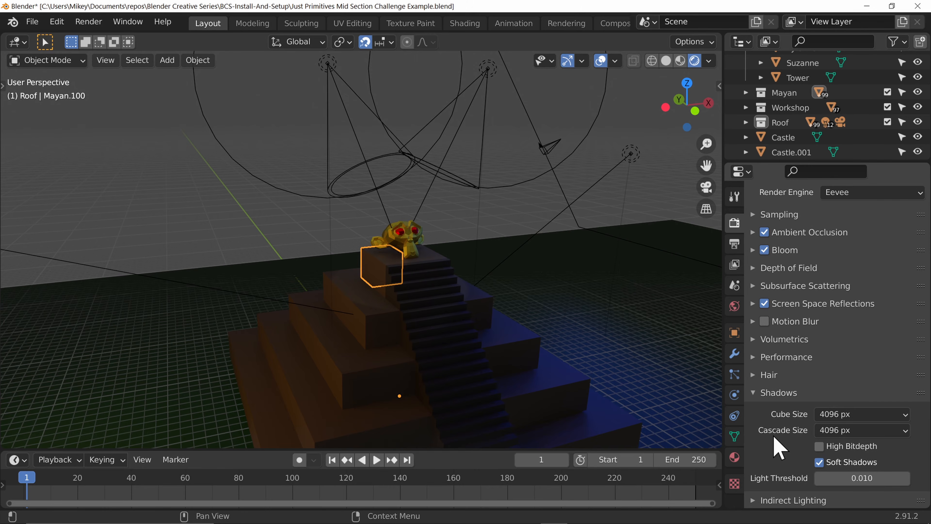
scroll(429, 258, up, 6)
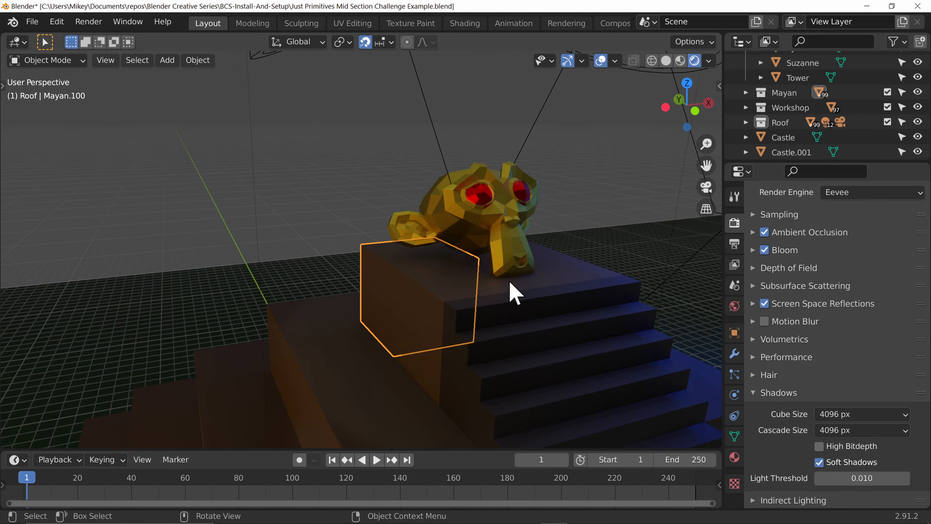
middle_drag(538, 254, 537, 279)
click(537, 279)
key(KP_Decimal)
scroll(430, 358, down, 5)
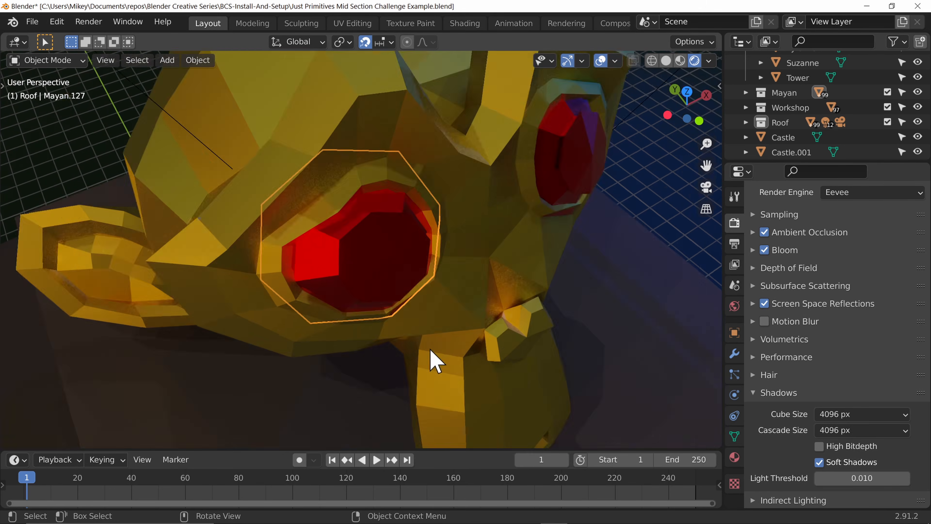
shift+middle_drag(435, 338, 550, 152)
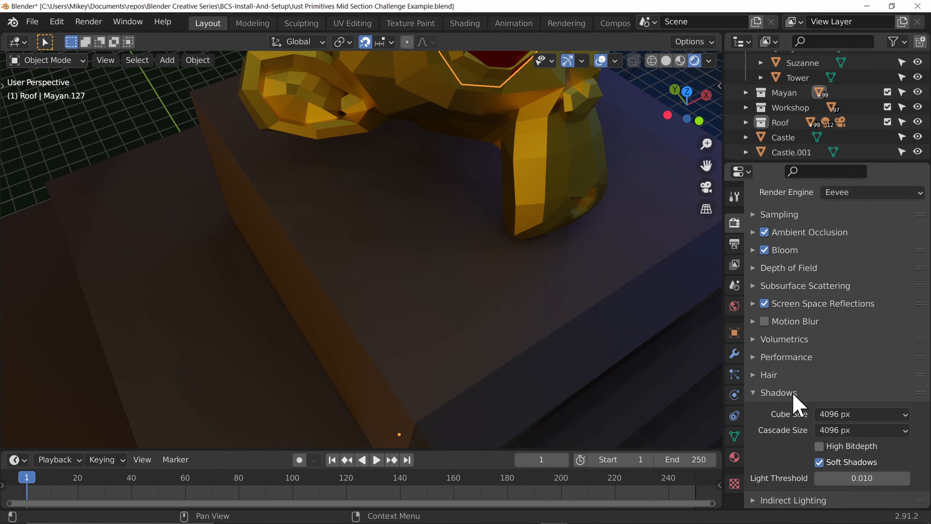
click(842, 415)
click(825, 398)
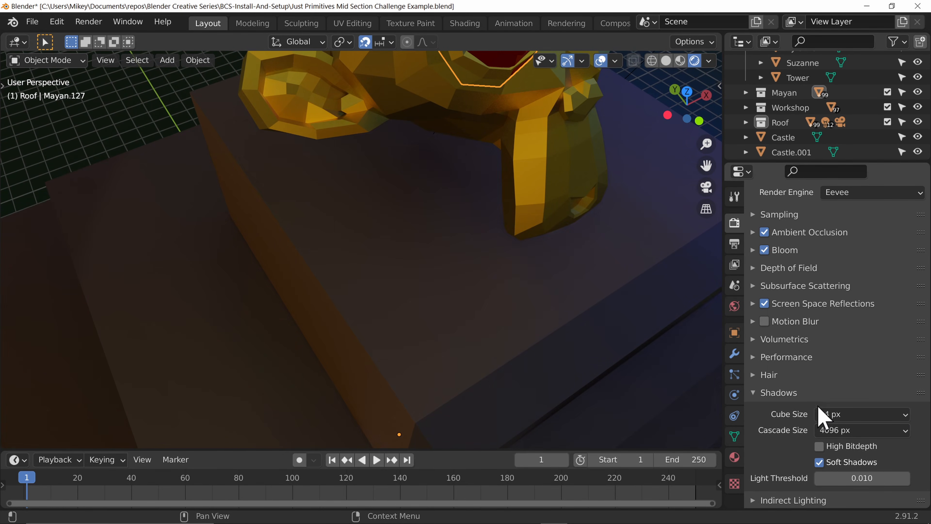
click(860, 431)
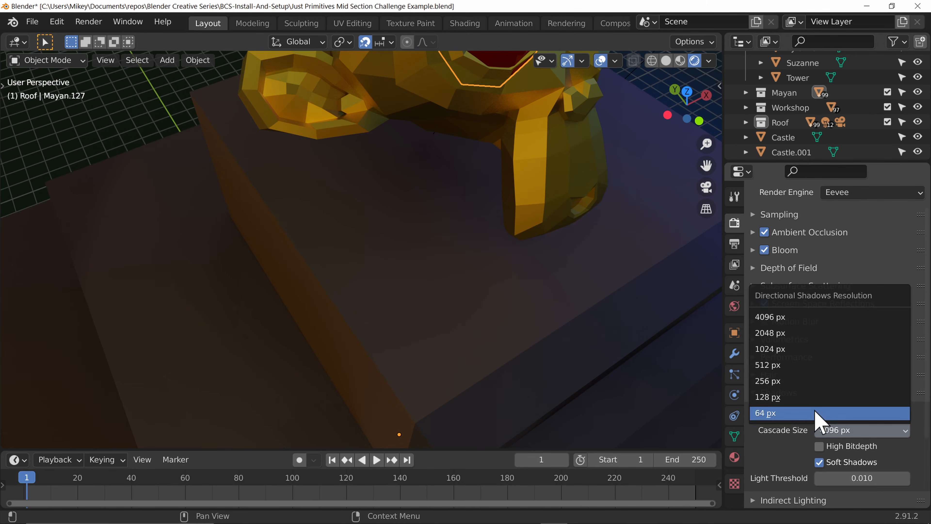
click(822, 413)
Step: Render the view into slot 7 with the low shadow resolutions and close the render window
middle_drag(578, 281, 561, 257)
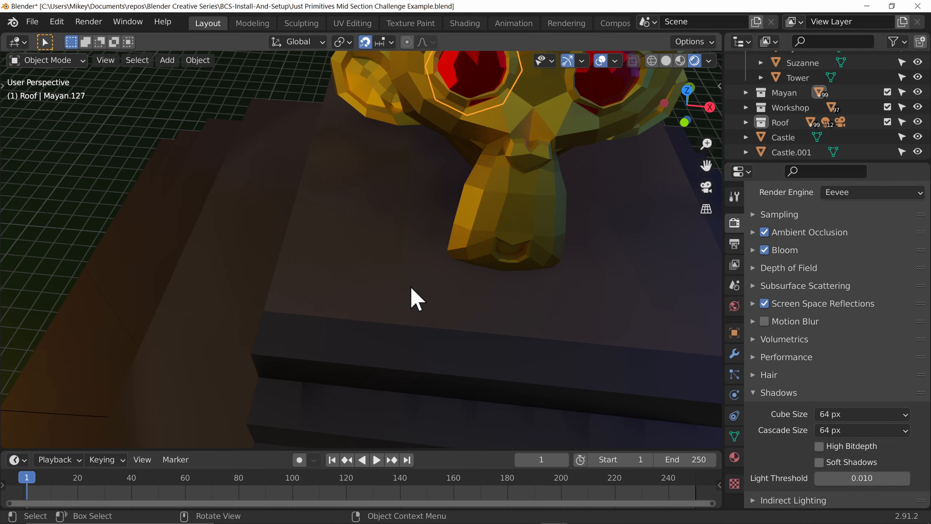
middle_drag(412, 297, 499, 305)
key(F12)
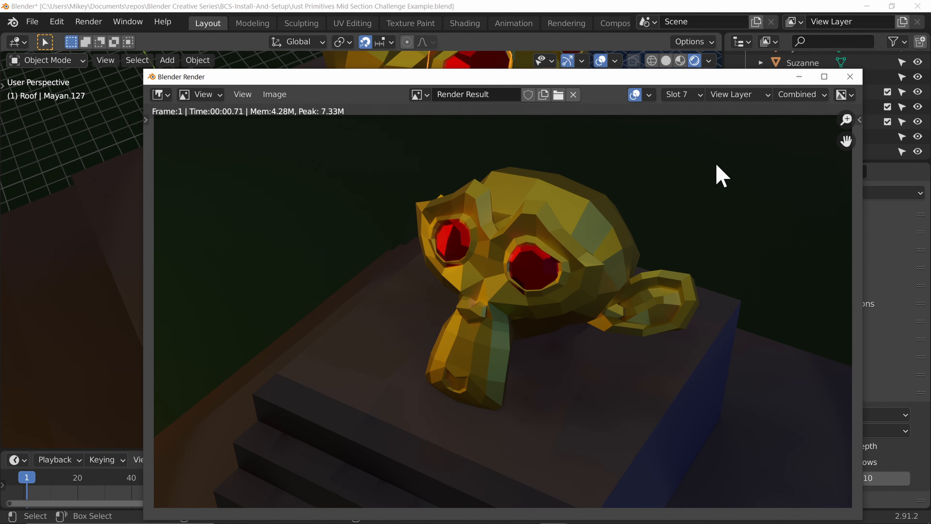
click(850, 76)
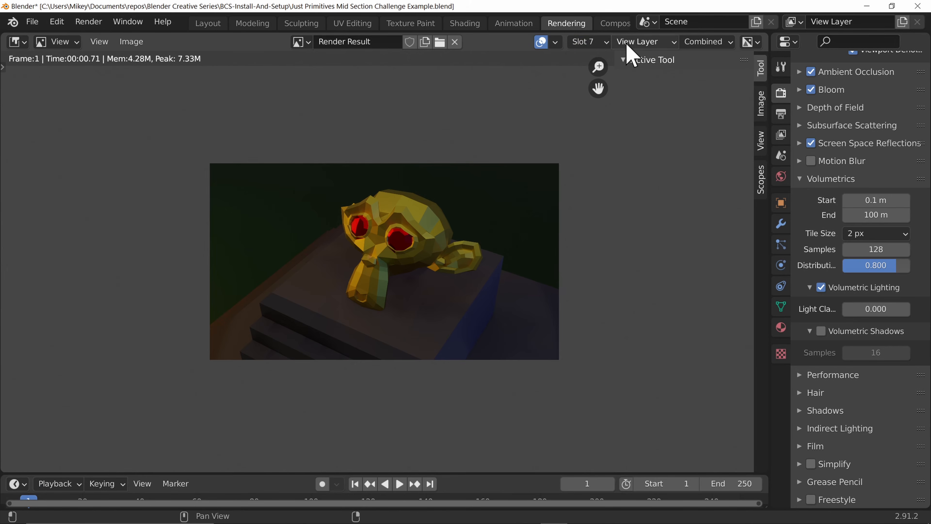
Step: Switch the render result to Slot 8 and return to the Layout workspace
click(588, 41)
click(602, 80)
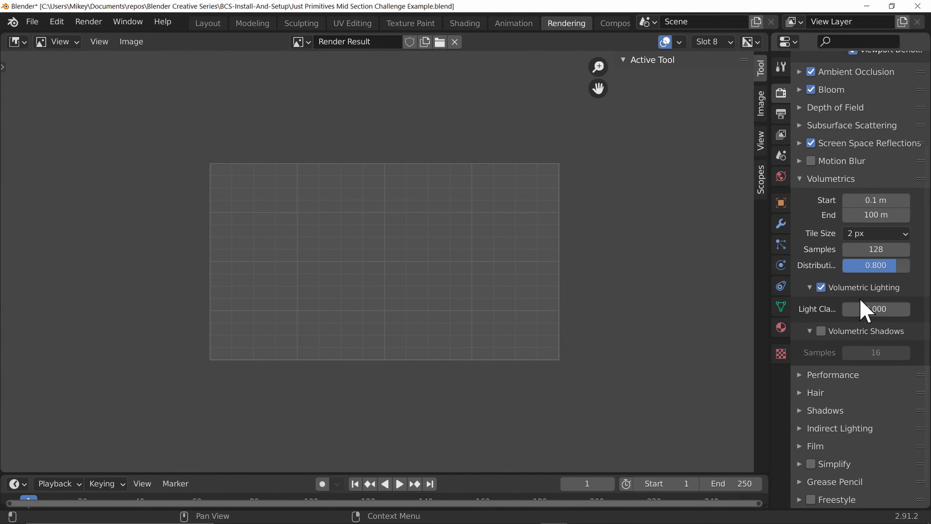
click(208, 23)
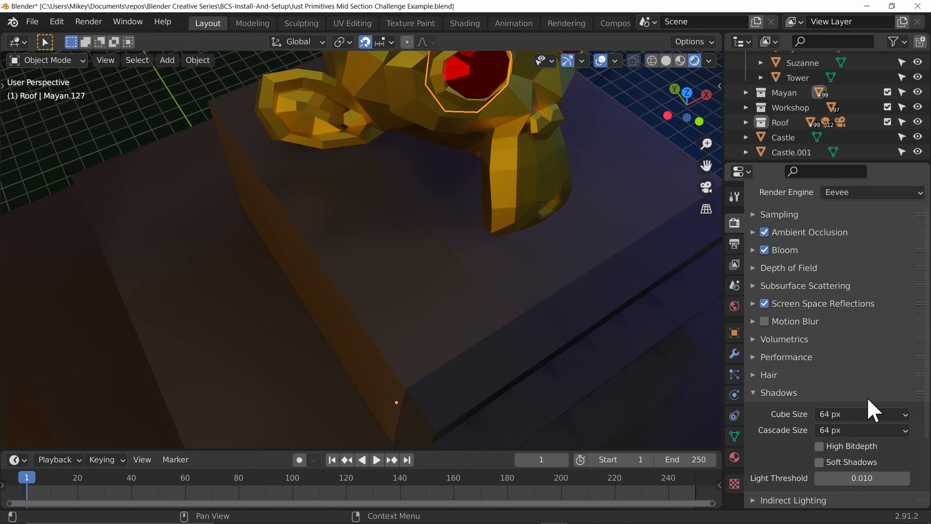
Step: Reset the Cube Size and Cascade Size to their defaults of 512 px and 1024 px, then render the view
right_click(867, 413)
click(802, 416)
right_click(880, 434)
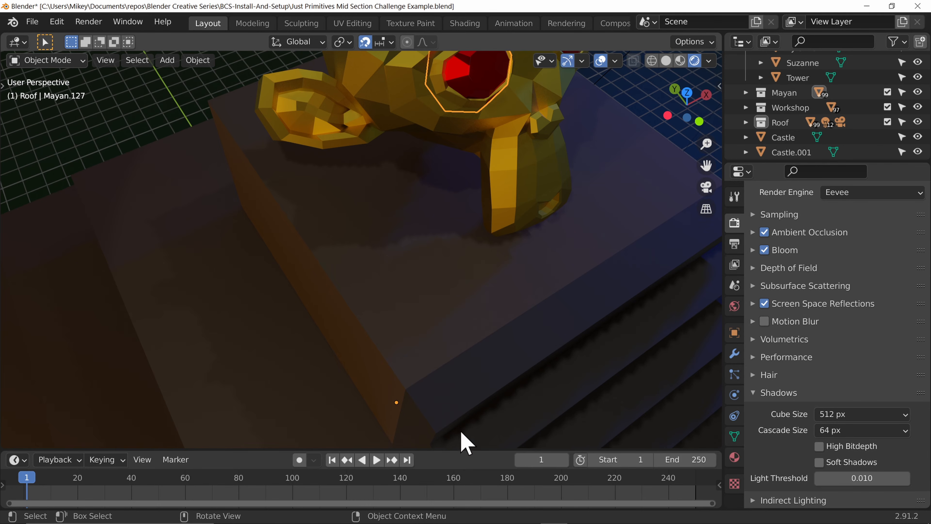
click(856, 432)
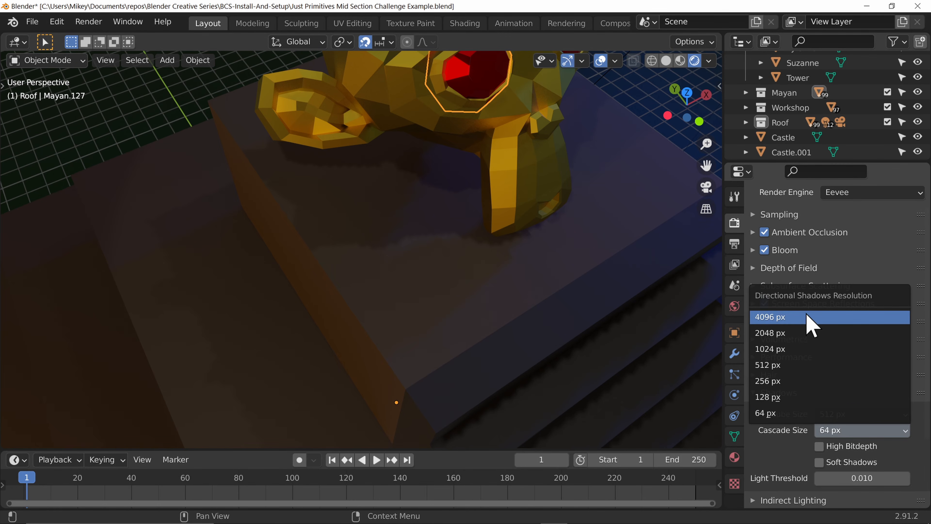
right_click(854, 433)
click(849, 408)
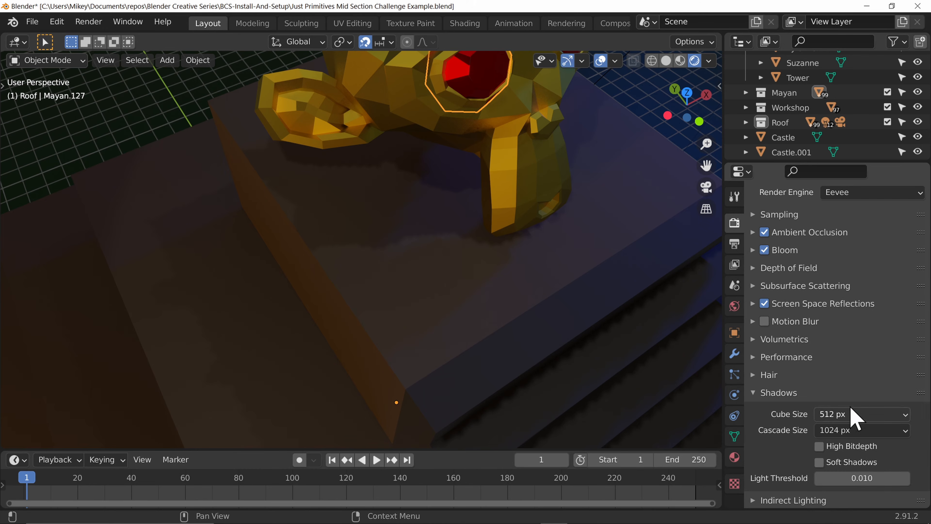
key(F12)
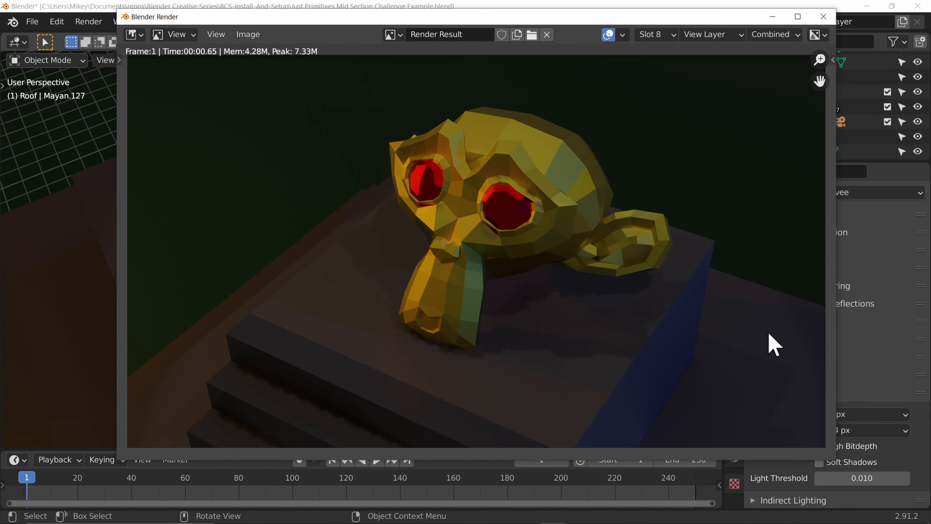
Step: Set both Cube Size and Cascade Size to 4096 px and render the view again
click(878, 374)
click(843, 458)
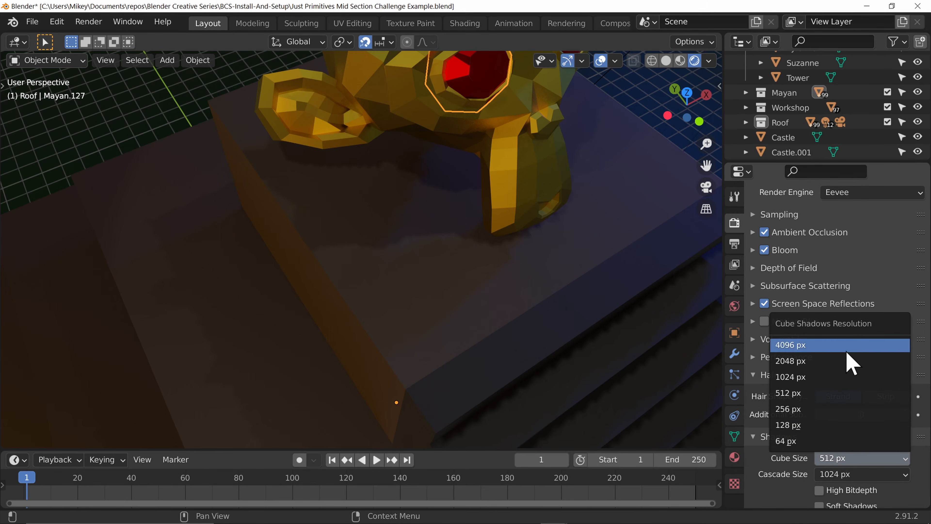
click(843, 346)
click(854, 474)
click(841, 369)
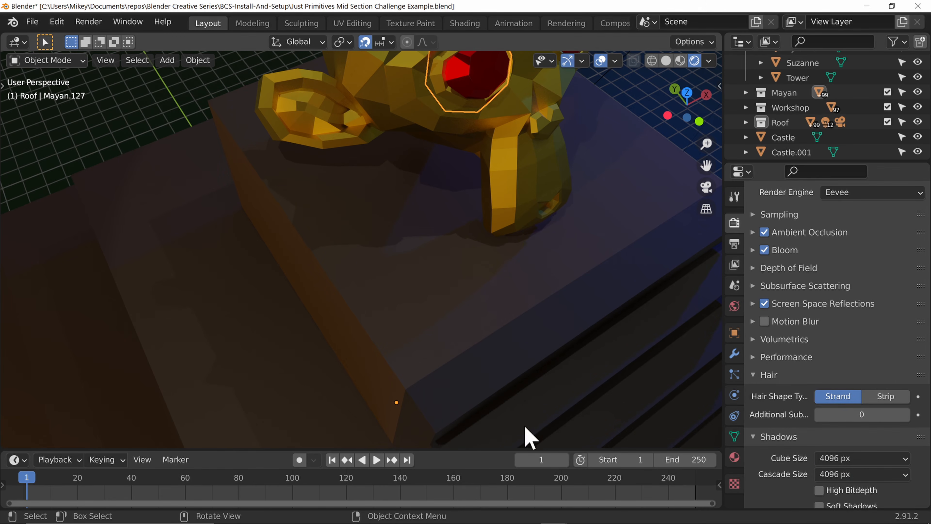
key(F12)
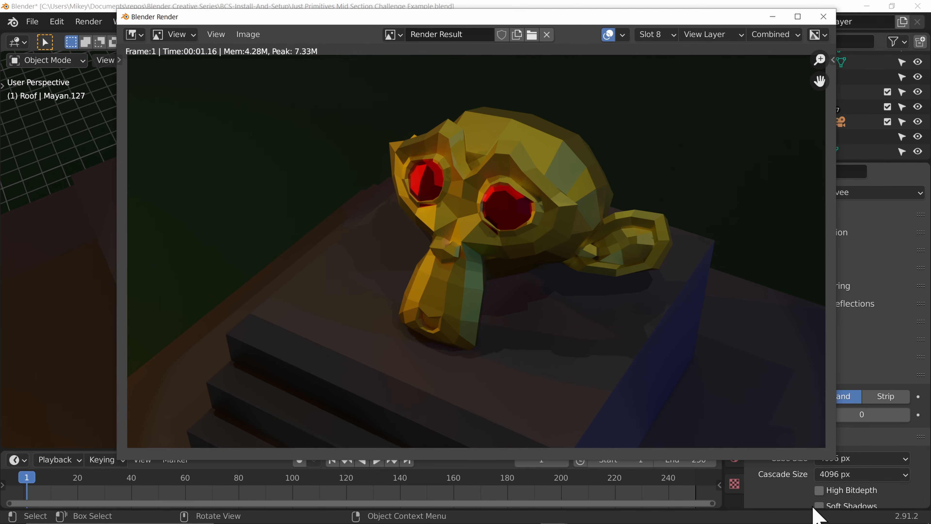
Step: Enable Soft Shadows and render the view again
click(821, 506)
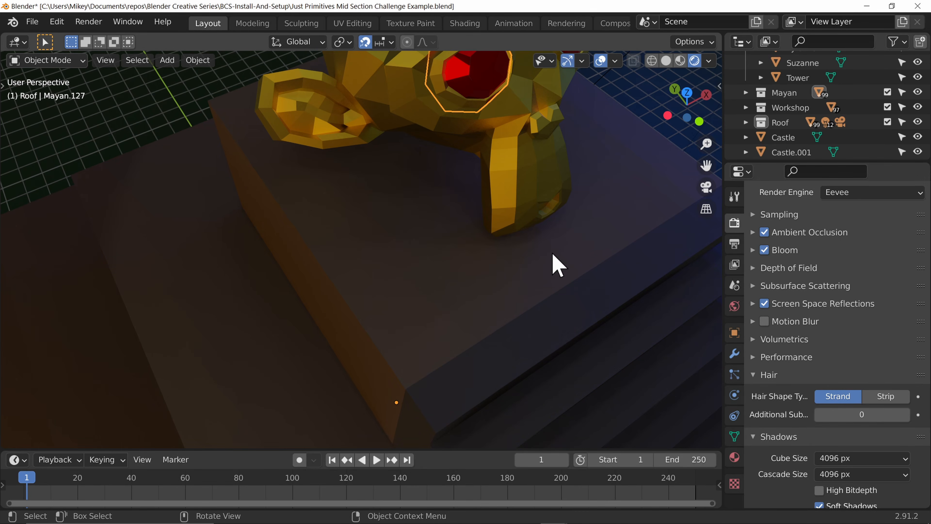
key(F12)
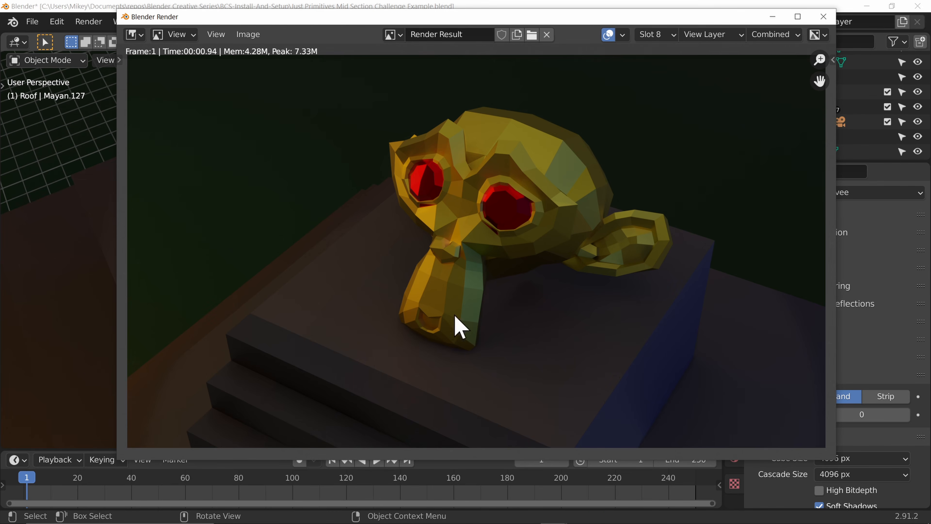
click(898, 448)
scroll(880, 450, down, 5)
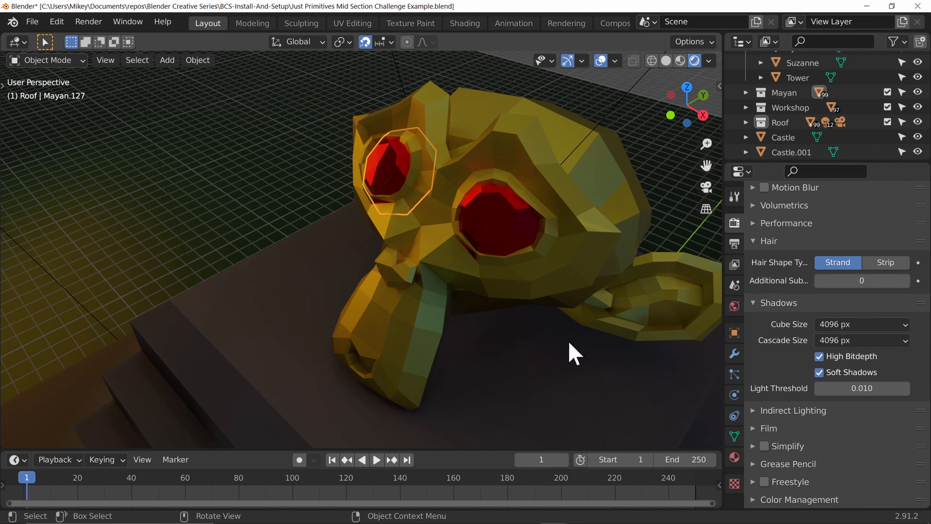
Step: Turn High Bitdepth off and briefly expand the Indirect Lighting and Film panels
click(859, 359)
click(858, 358)
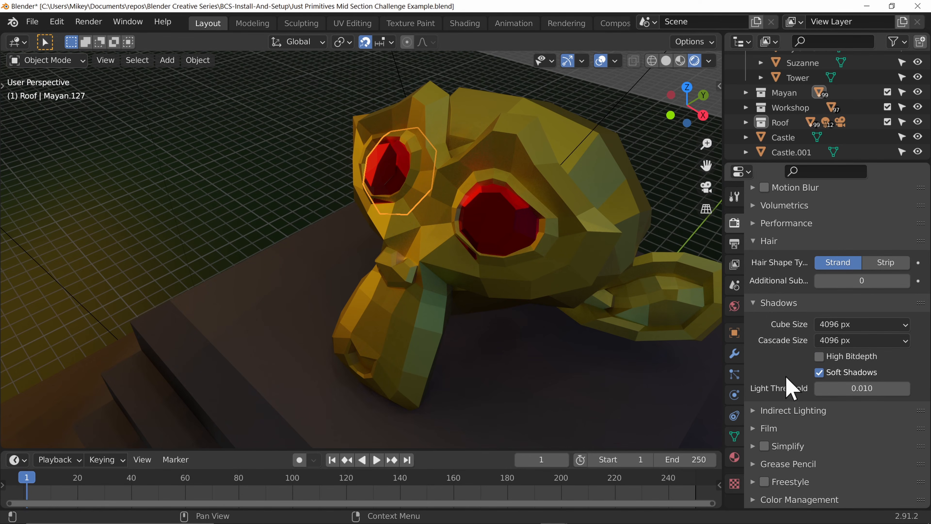
click(765, 412)
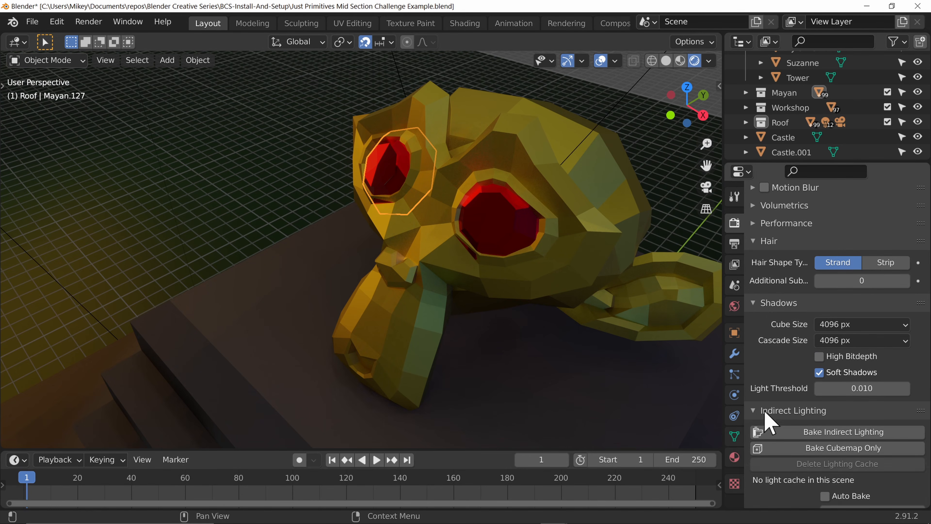
click(756, 408)
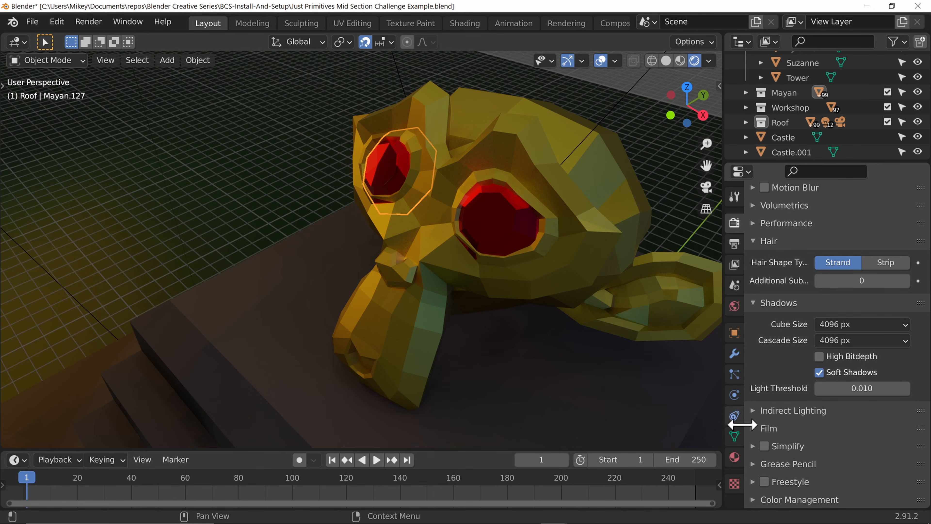
click(753, 429)
click(888, 430)
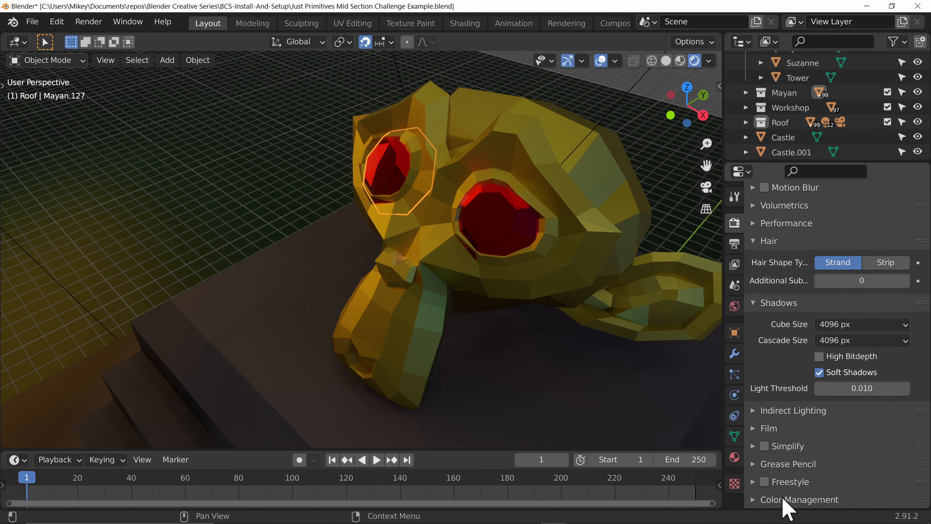
Step: Switch to the Rendering workspace and set the Color Management Look to Very Low Contrast
scroll(877, 462, down, 5)
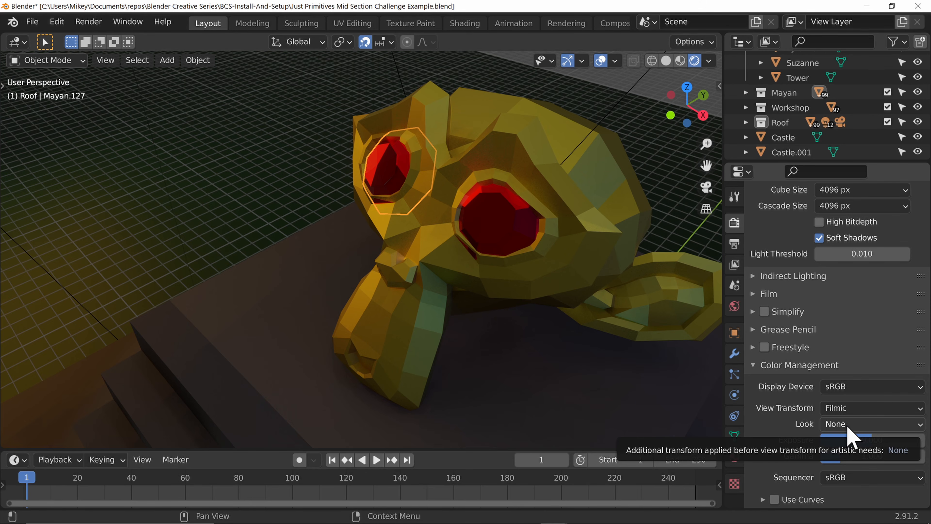
click(561, 24)
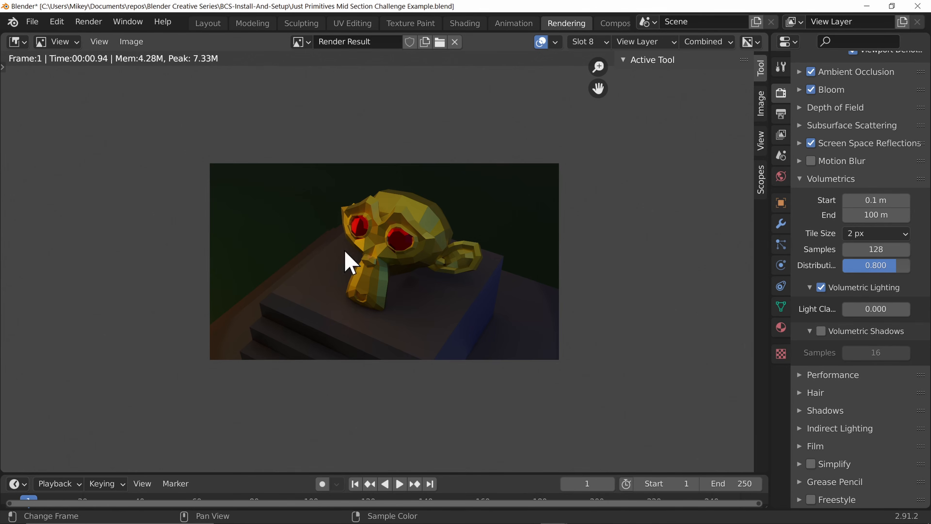
scroll(849, 385, down, 5)
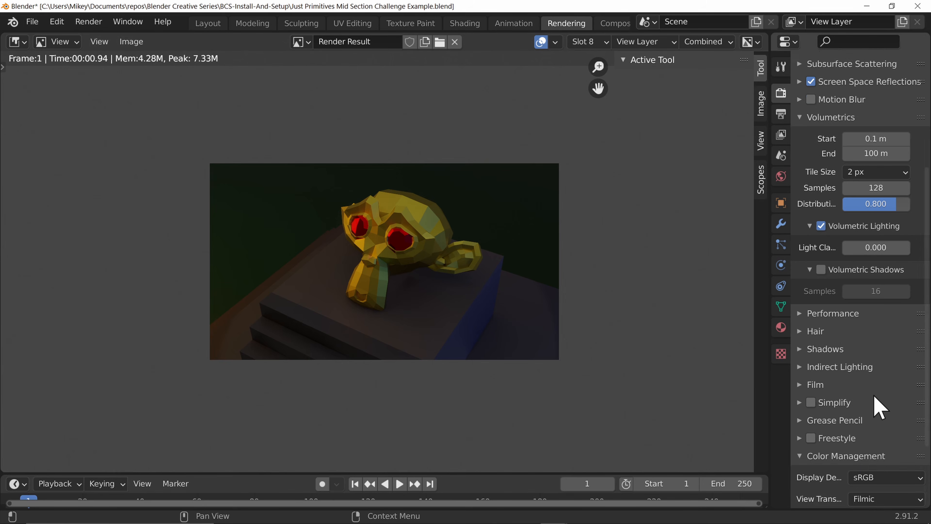
scroll(878, 406, down, 5)
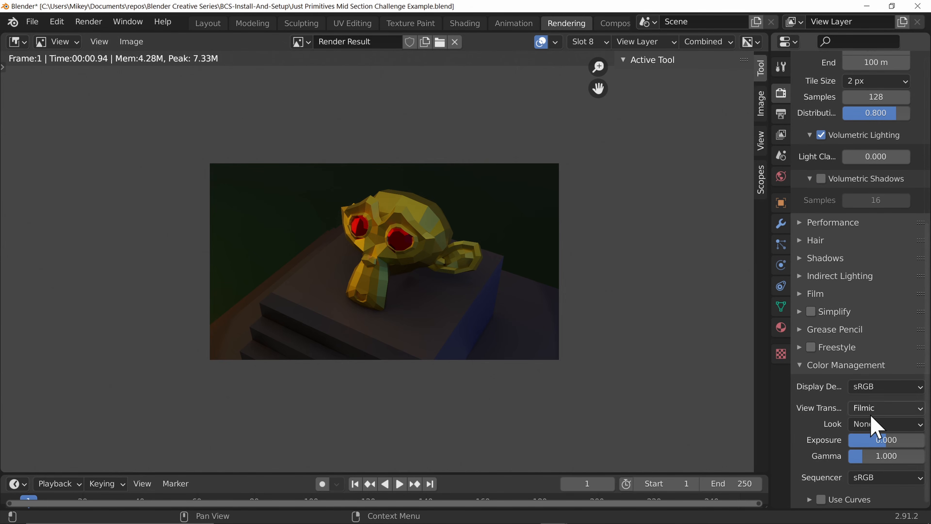
click(872, 425)
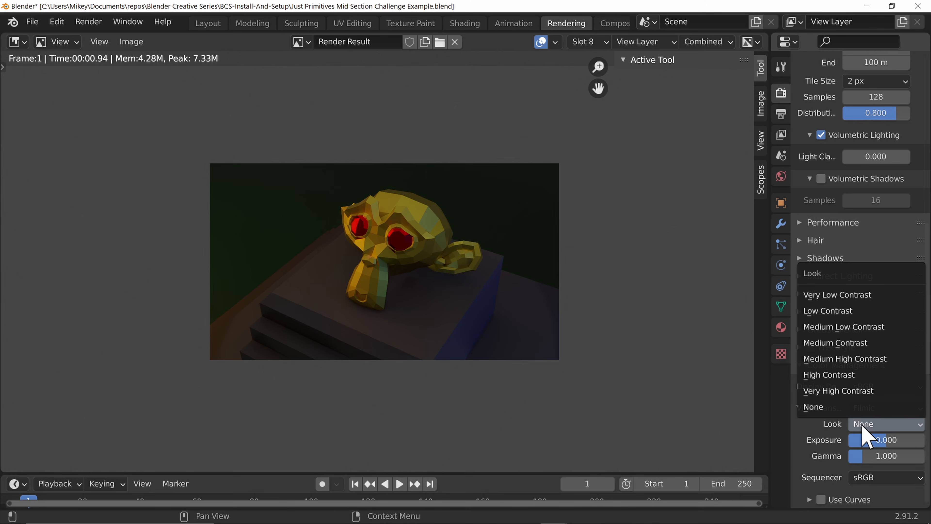
click(843, 301)
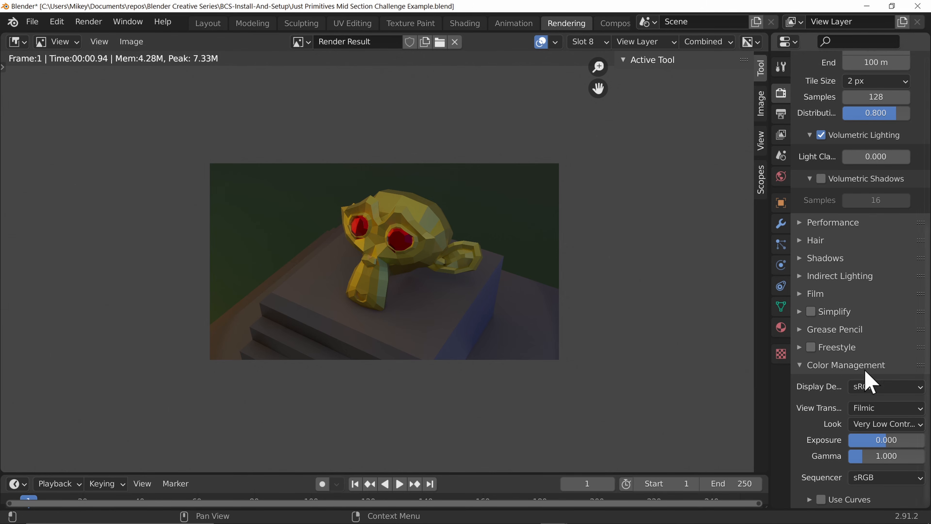
Step: Compare the Very High Contrast and Medium Contrast Looks, settling on Low Contrast
click(875, 424)
click(864, 392)
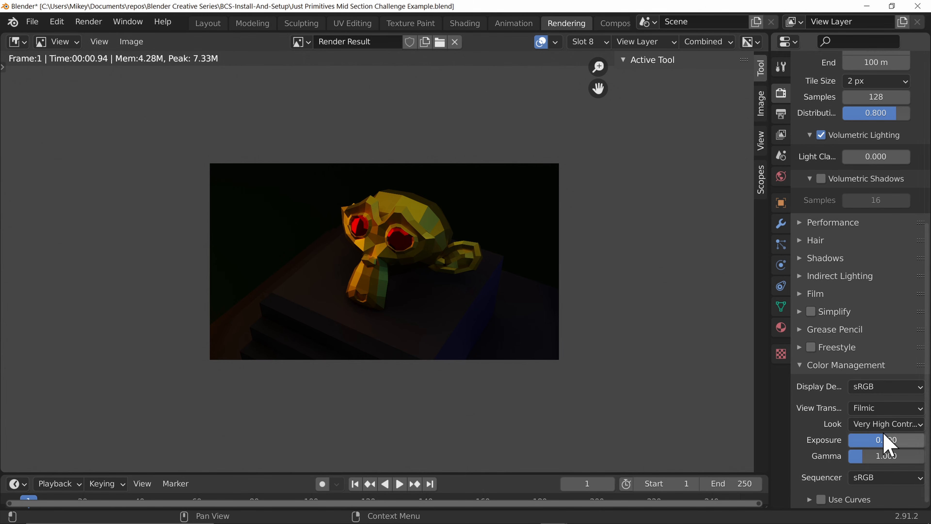
click(892, 425)
click(880, 343)
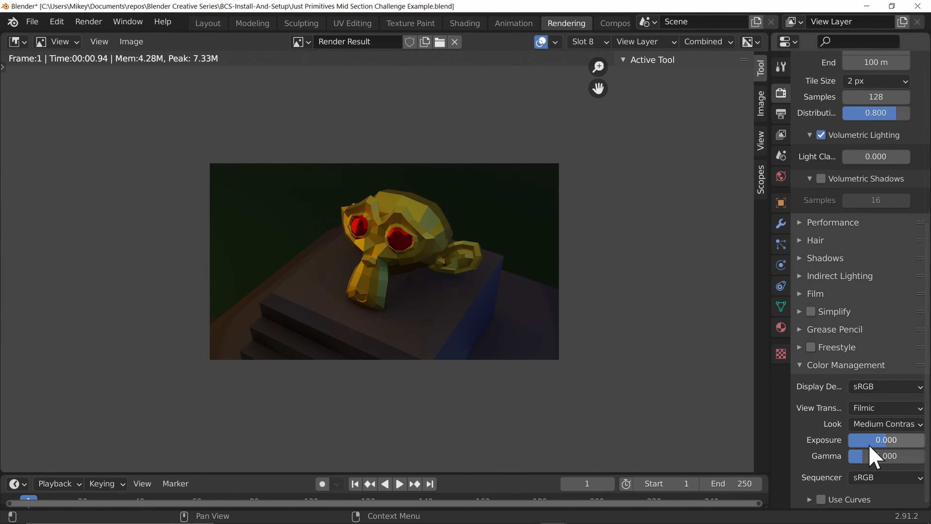
click(899, 425)
click(866, 311)
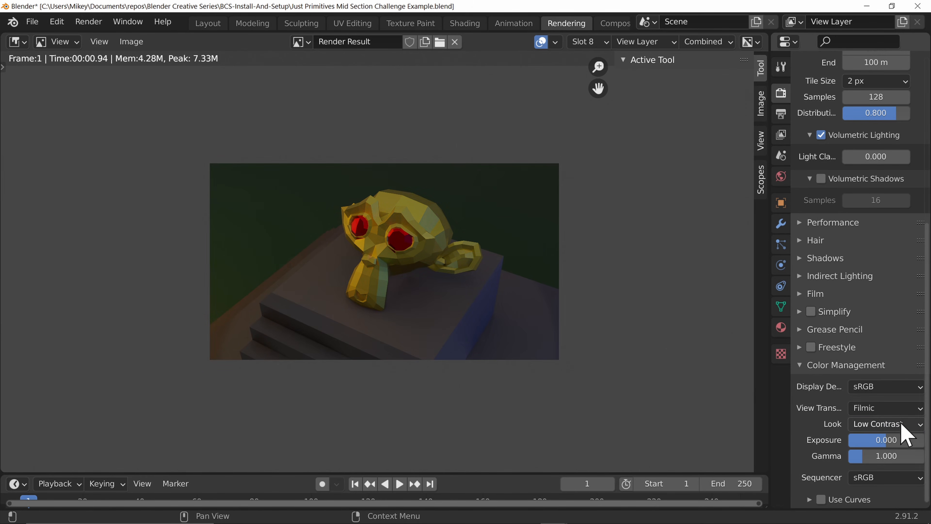
Step: Set the Color Management Look to High Contrast and switch to the Layout workspace
click(902, 424)
click(880, 375)
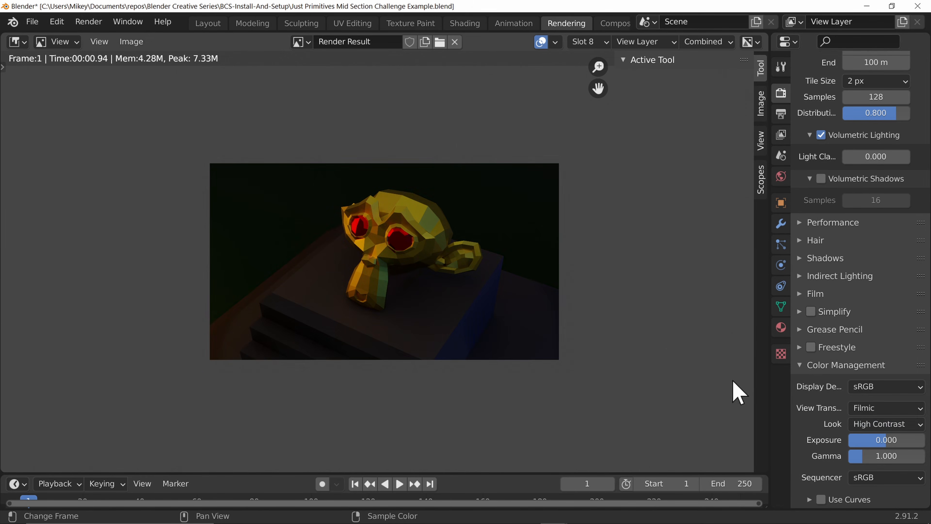
click(210, 24)
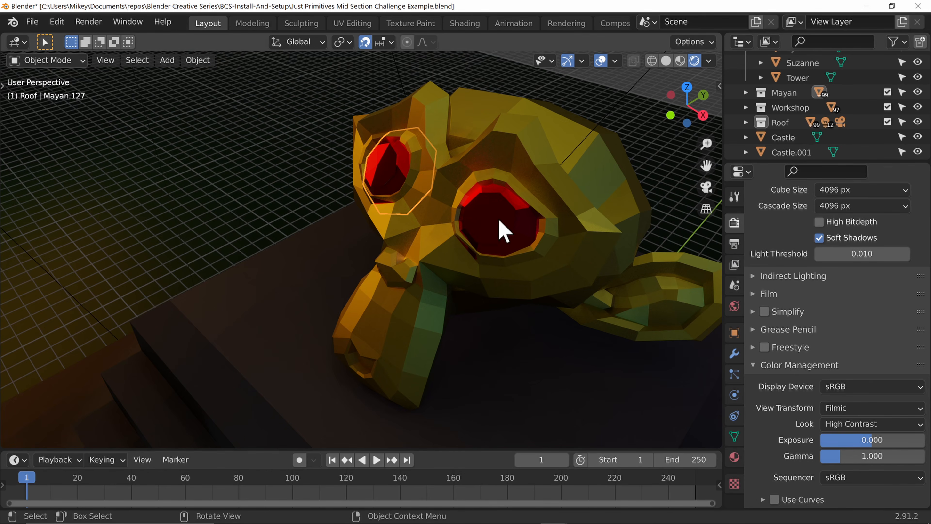
Step: Set the Look to Very Low Contrast to preview it in the viewport
click(862, 425)
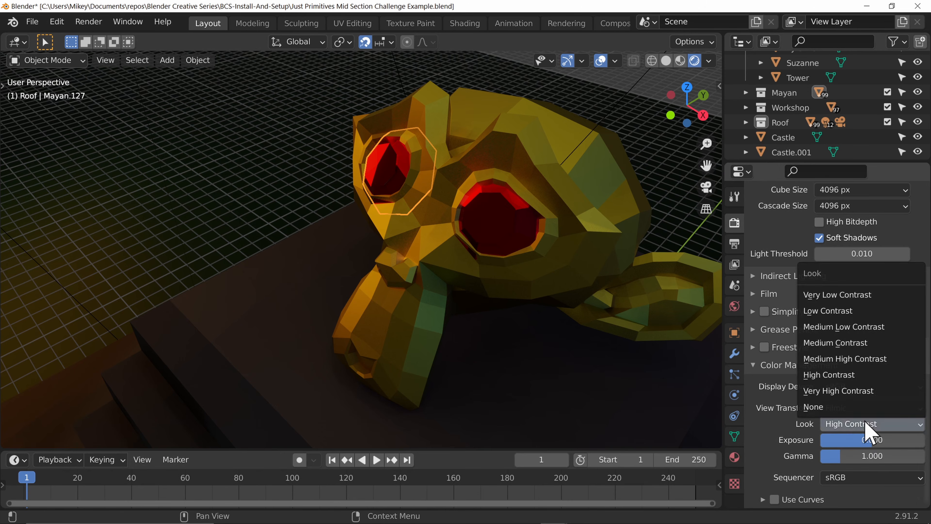
click(876, 424)
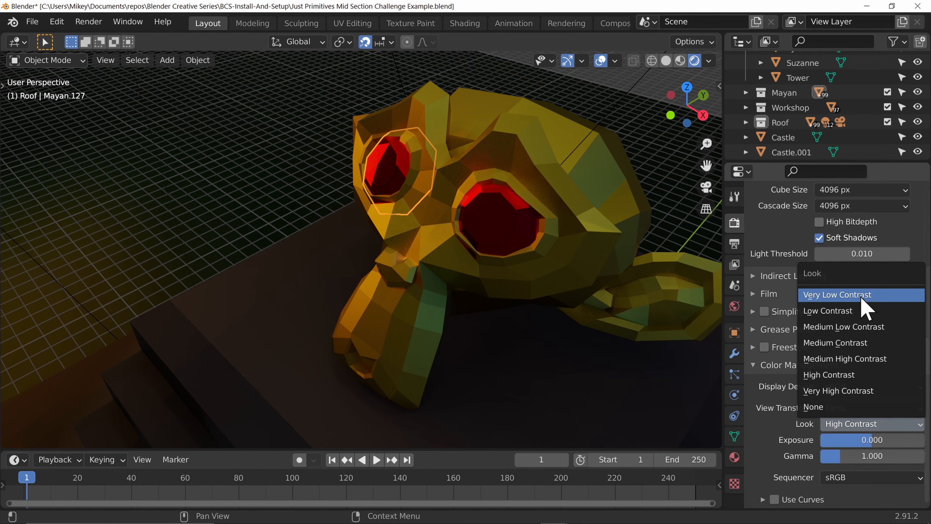
click(892, 296)
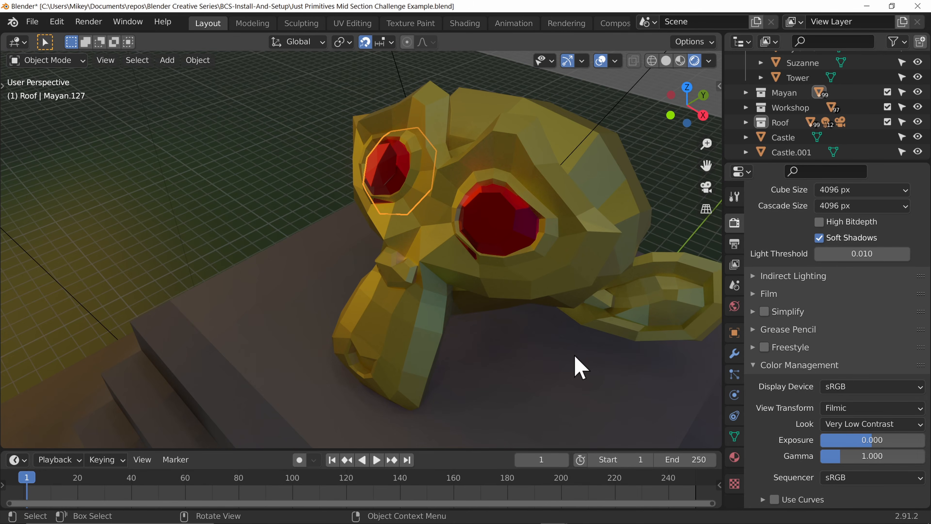
Step: Set the Look to Medium Contrast and return to the Rendering workspace
click(890, 425)
click(855, 345)
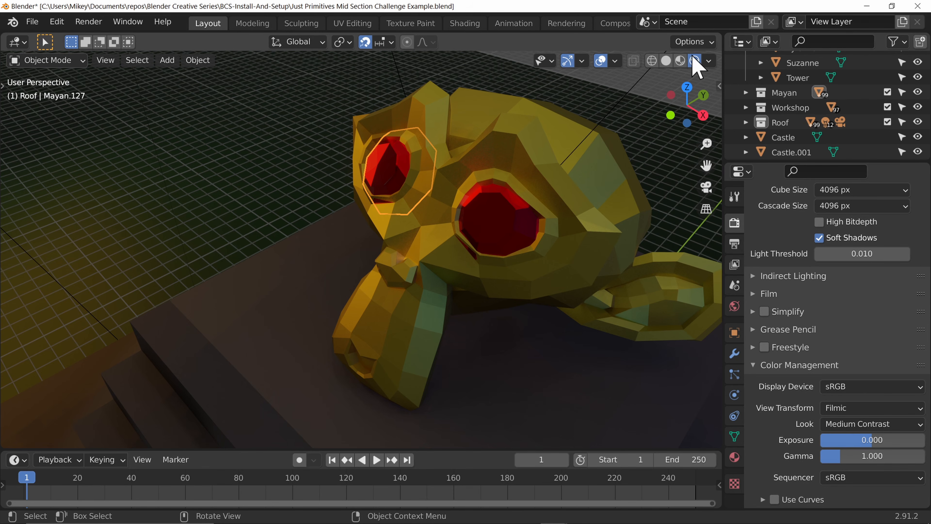
click(565, 23)
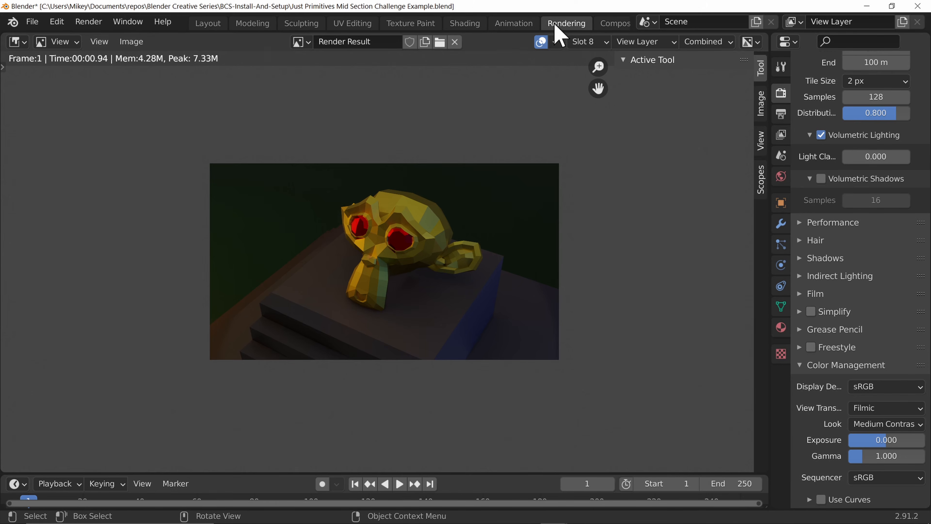